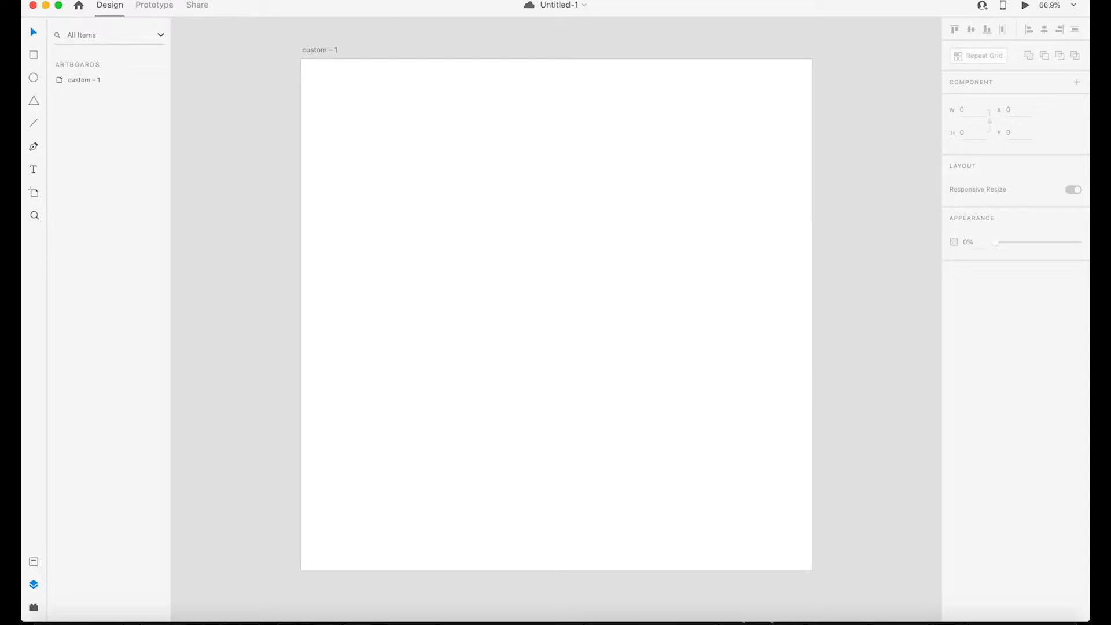
Import Beard.ai from the Beard folder inside Digital Portrait Series 2-1 into the custom – 1 artboard
{"action": "left_click", "coordinate": [86, 0]}
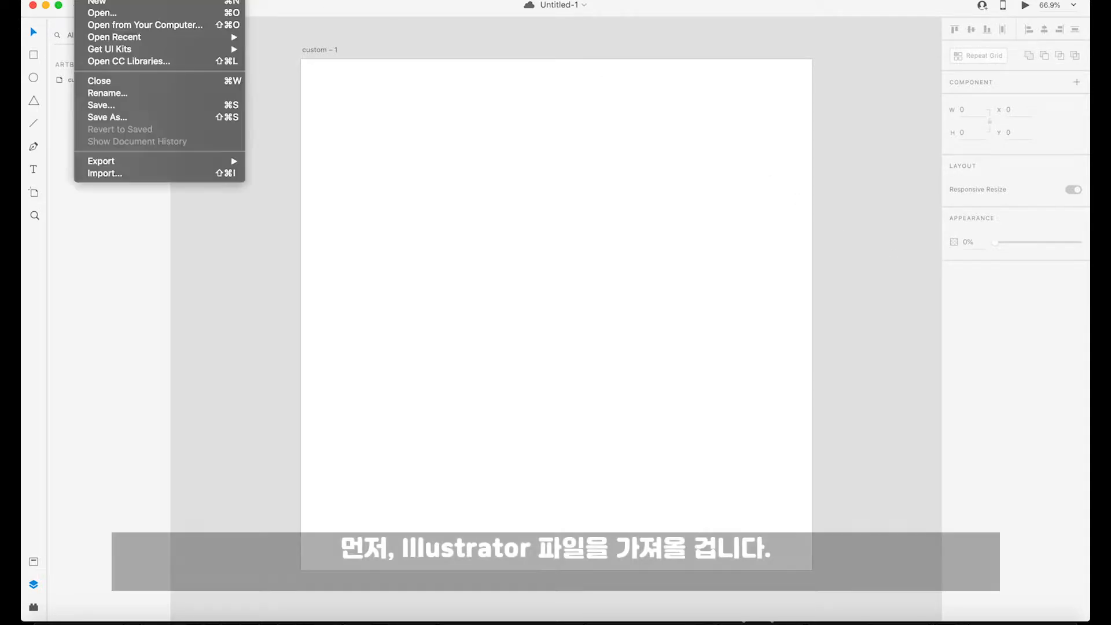
{"action": "left_click", "coordinate": [111, 174]}
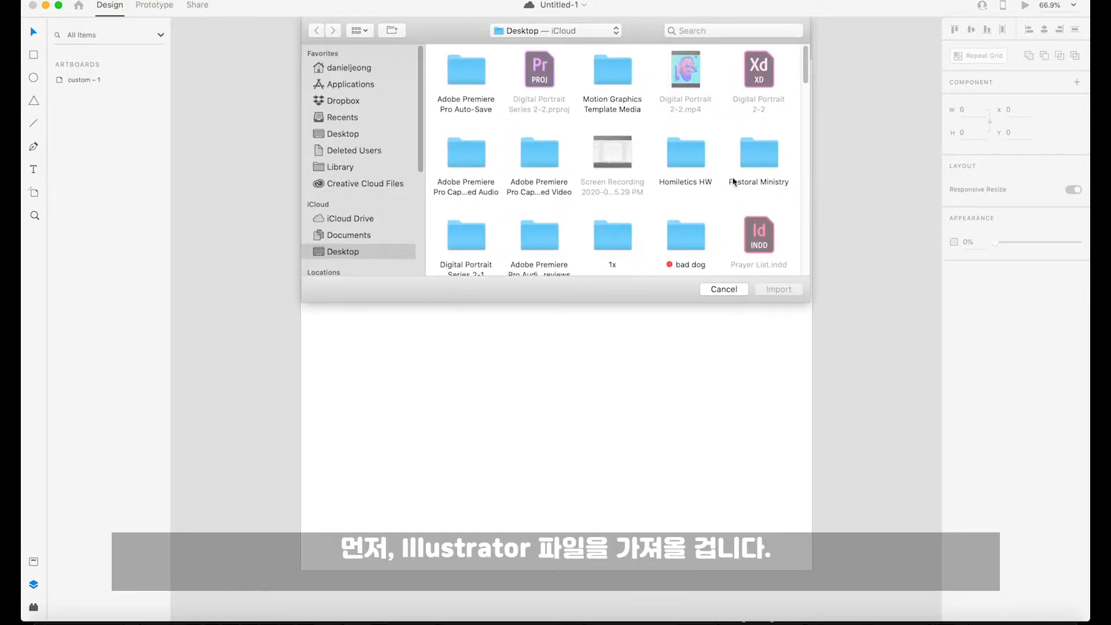
{"action": "scroll", "coordinate": [633, 185], "scroll_direction": "down", "scroll_amount": 2}
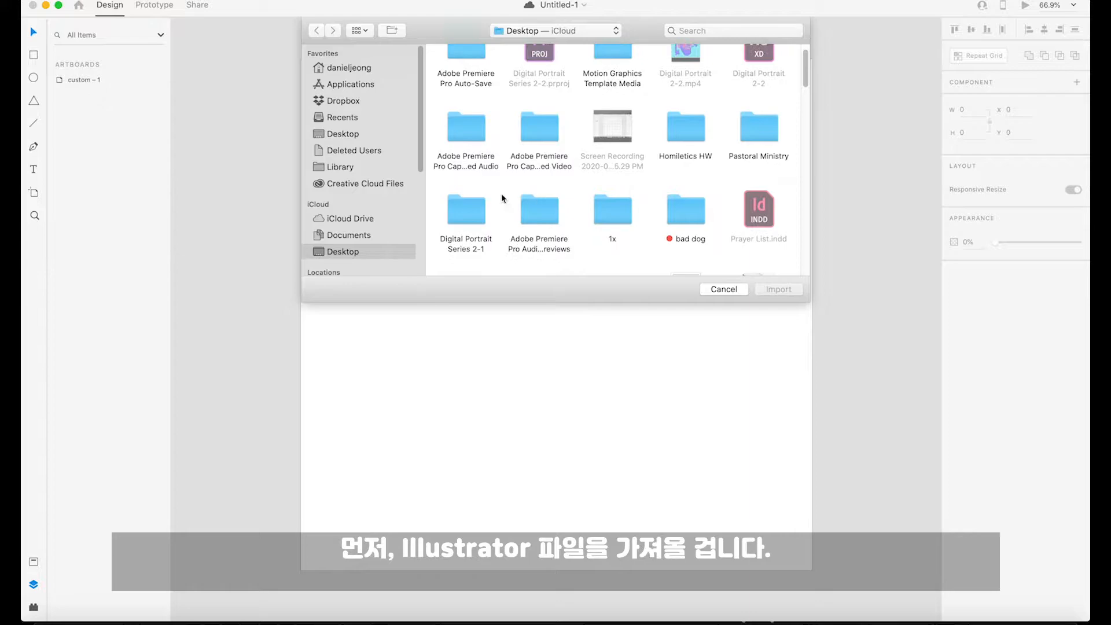
{"action": "double_click", "coordinate": [466, 211]}
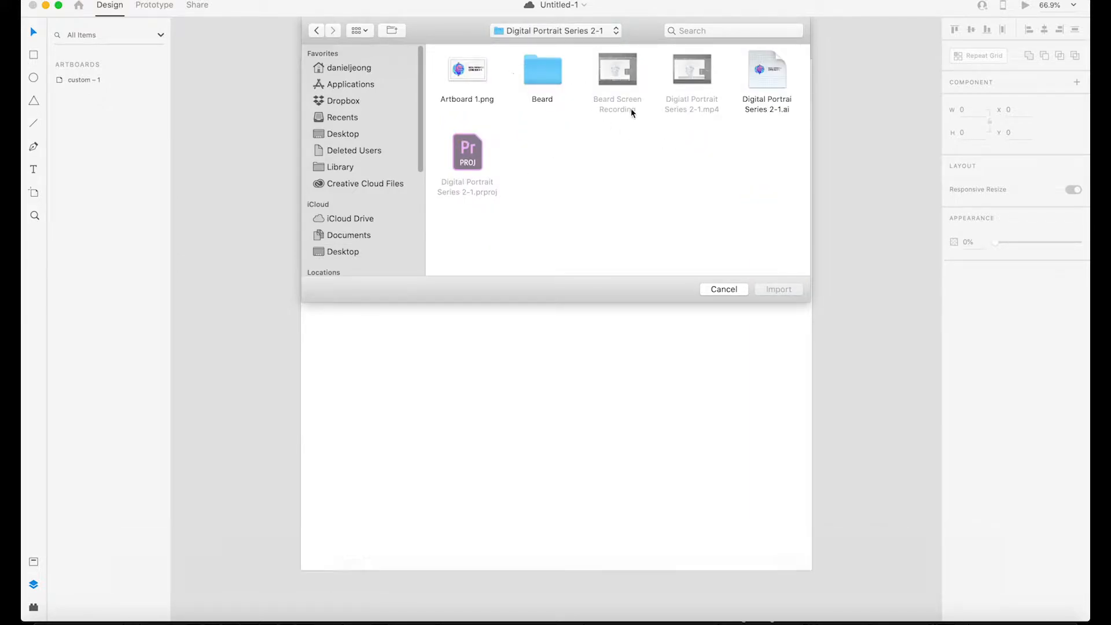
{"action": "double_click", "coordinate": [549, 74]}
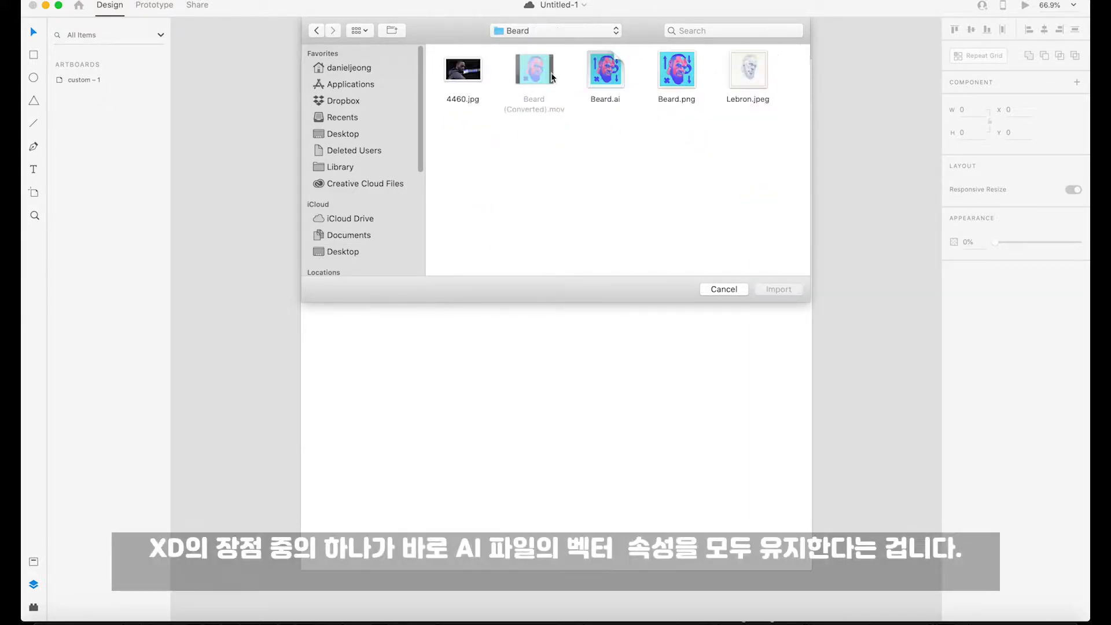
{"action": "left_click", "coordinate": [615, 79]}
{"action": "left_click", "coordinate": [770, 292]}
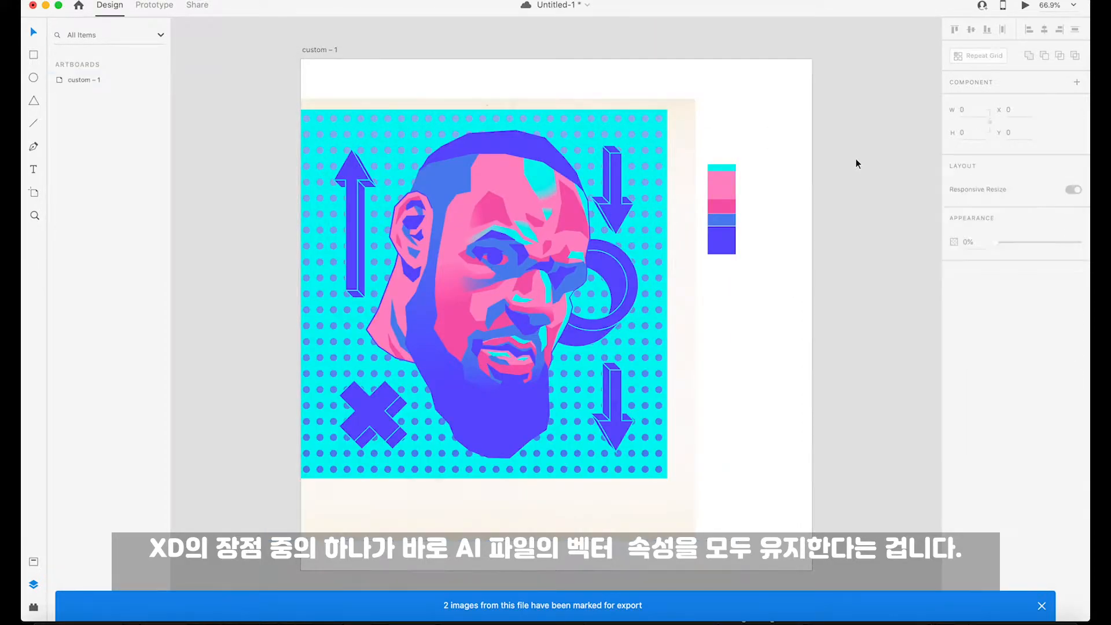
Delete the Reference and Drawing layers from the imported Beard group, unlocking Layer 11 and Drawing
{"action": "left_click_drag", "start_coordinate": [849, 144], "coordinate": [729, 277]}
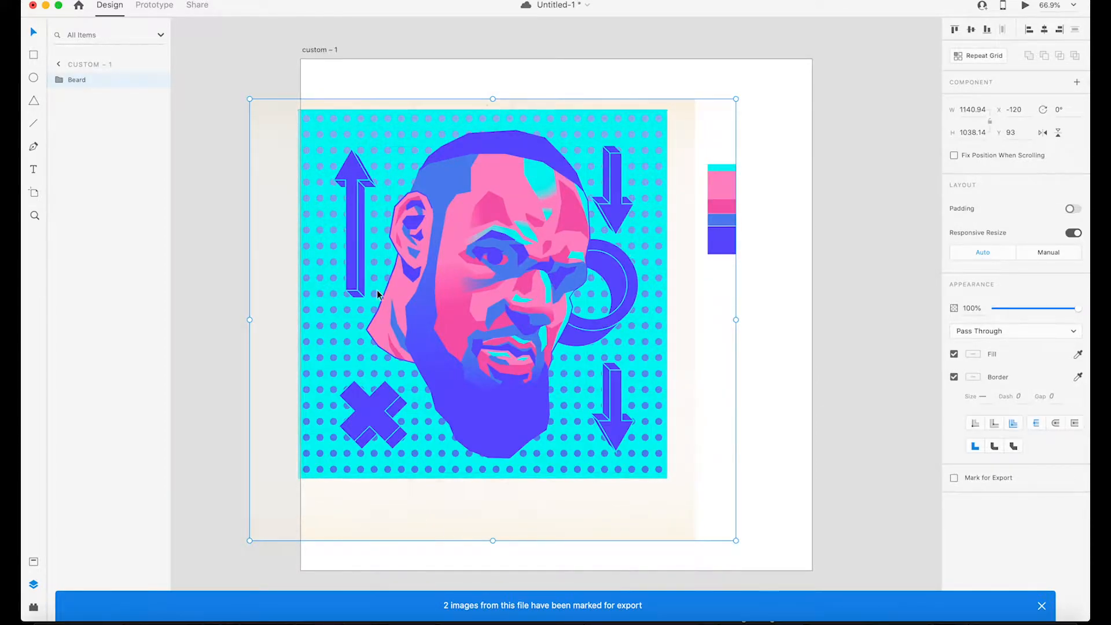
{"action": "left_click", "coordinate": [63, 84]}
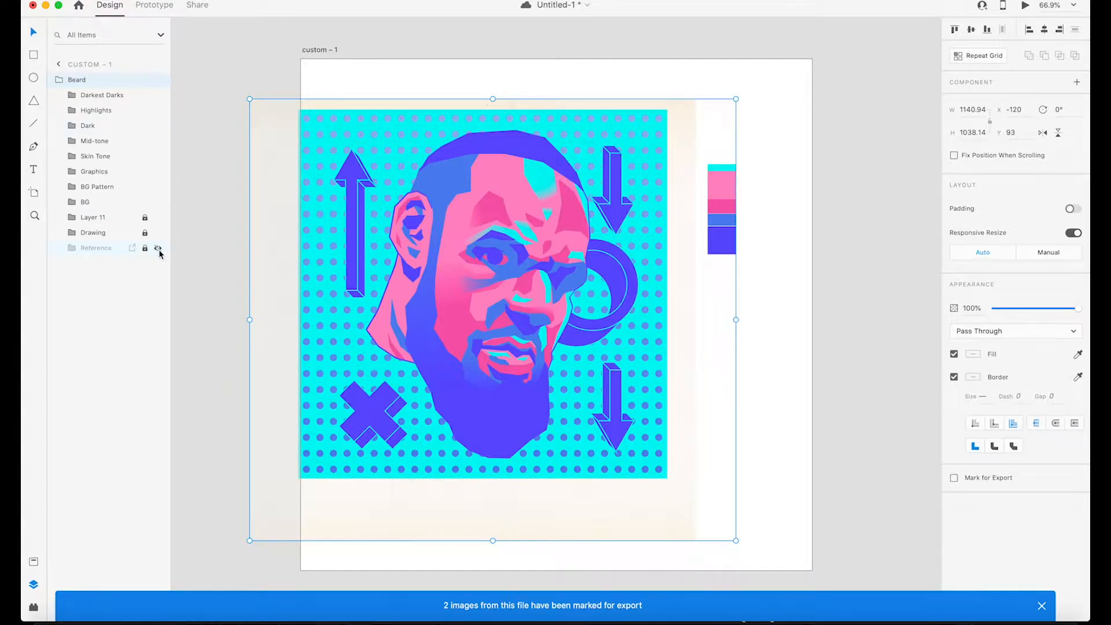
{"action": "left_click", "coordinate": [102, 249]}
{"action": "key", "text": "Delete"}
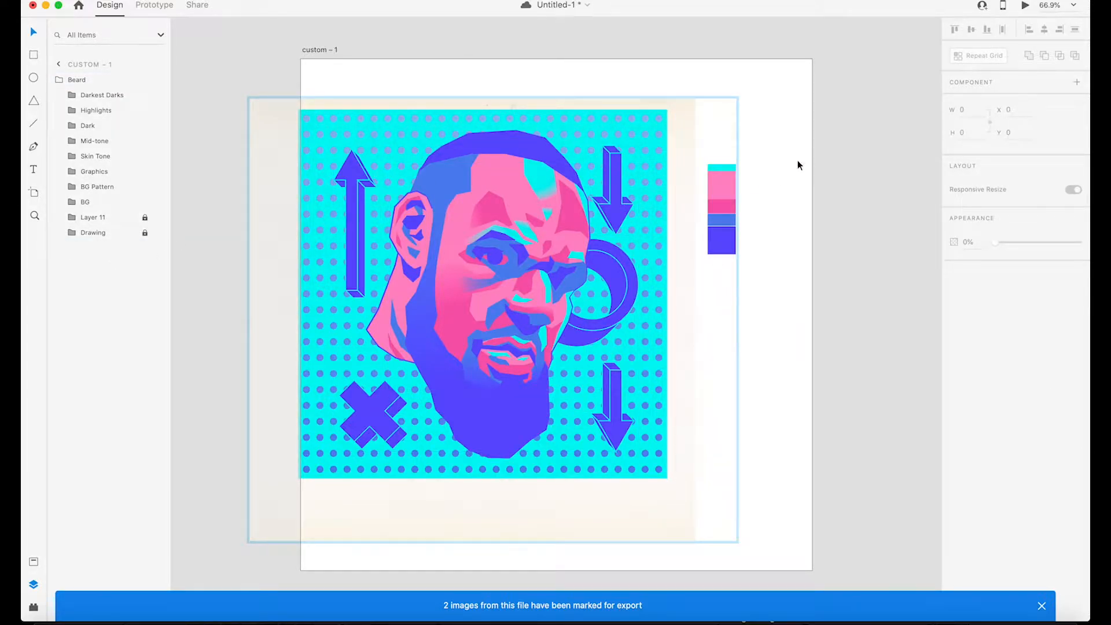
{"action": "left_click", "coordinate": [146, 218]}
{"action": "left_click", "coordinate": [92, 233]}
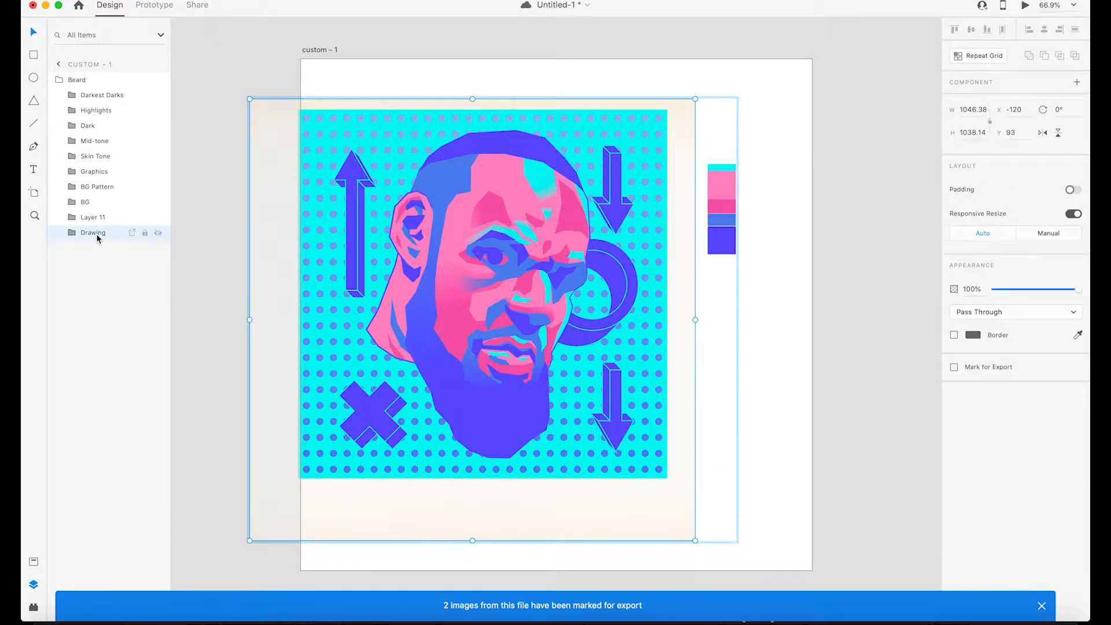
{"action": "key", "text": "Delete"}
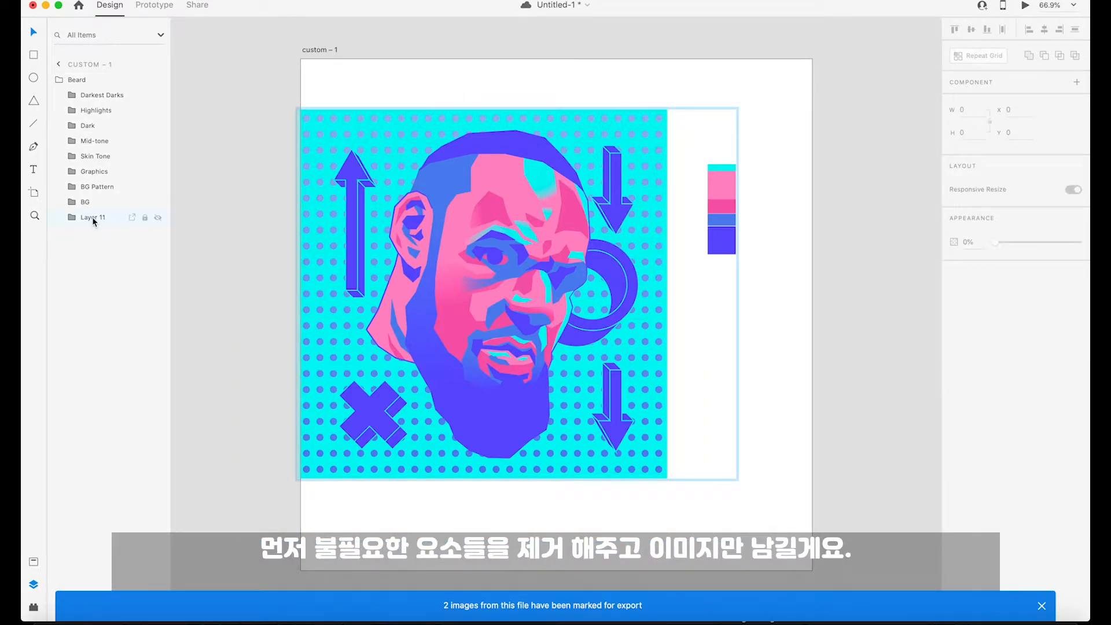
Delete the five colour swatch rectangles beside the portrait and move the Beard group fully inside the artboard
{"action": "left_click", "coordinate": [718, 169]}
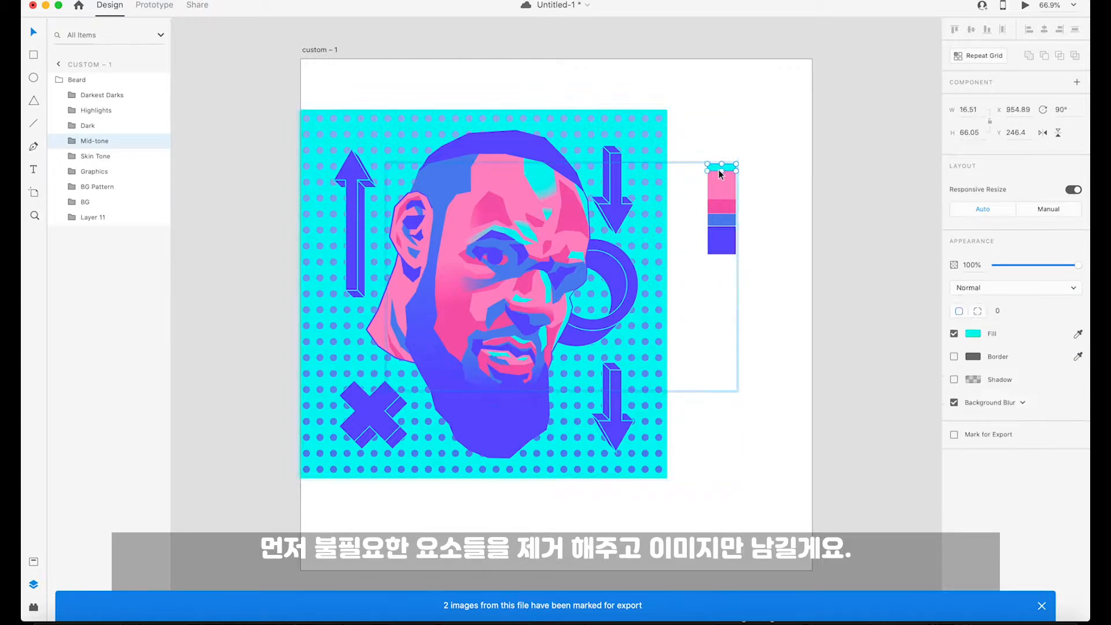
{"action": "left_click_drag", "start_coordinate": [766, 152], "coordinate": [713, 271]}
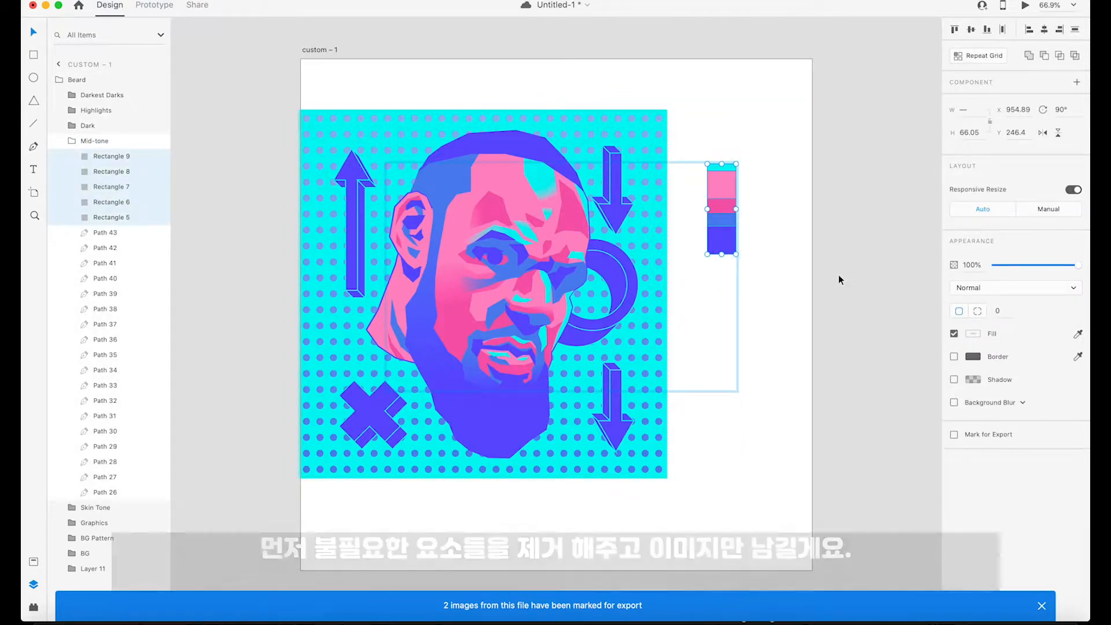
{"action": "key", "text": "Delete"}
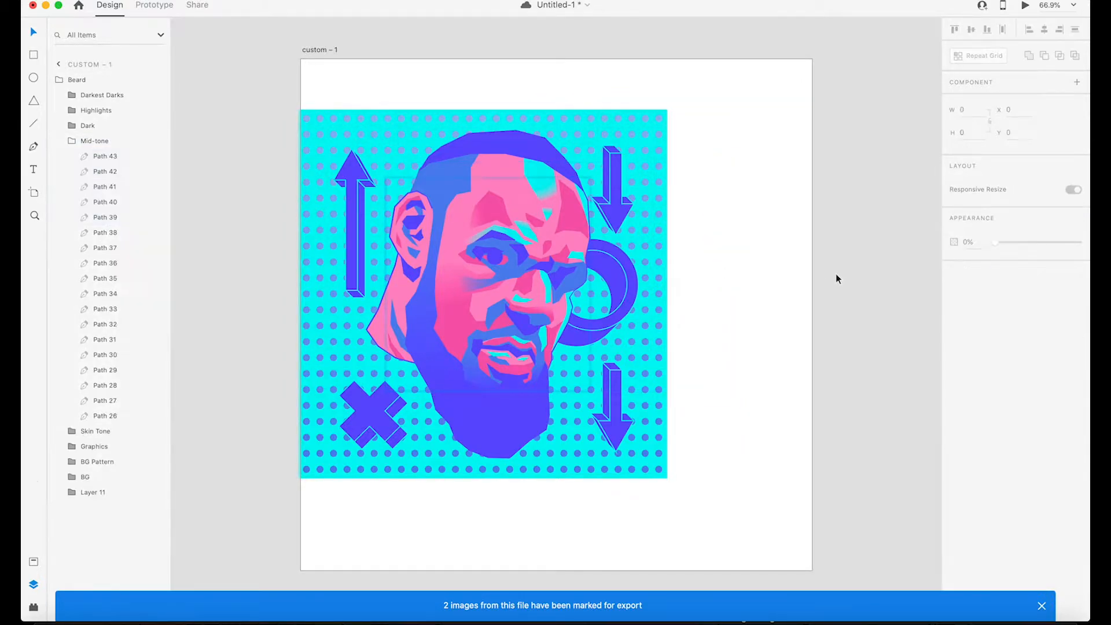
{"action": "left_click", "coordinate": [71, 144]}
{"action": "left_click", "coordinate": [78, 79]}
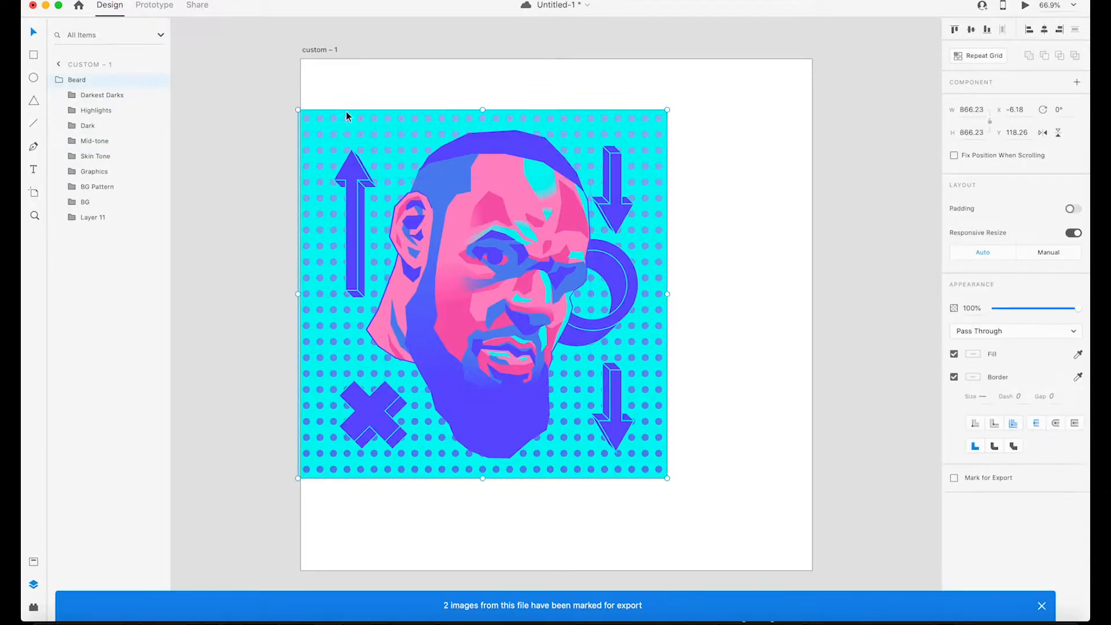
{"action": "left_click_drag", "start_coordinate": [312, 111], "coordinate": [335, 106]}
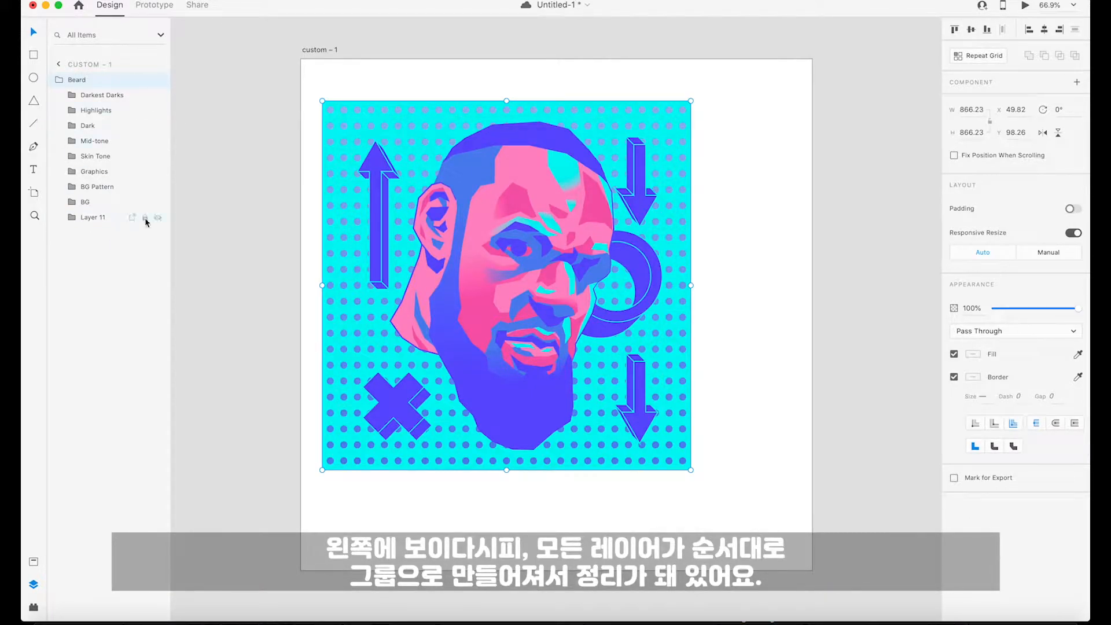
Examine the contents of the Layer 11, BG, BG Pattern and Graphics groups within the Beard group
{"action": "left_click", "coordinate": [72, 219]}
{"action": "left_click", "coordinate": [72, 218]}
{"action": "left_click", "coordinate": [73, 203]}
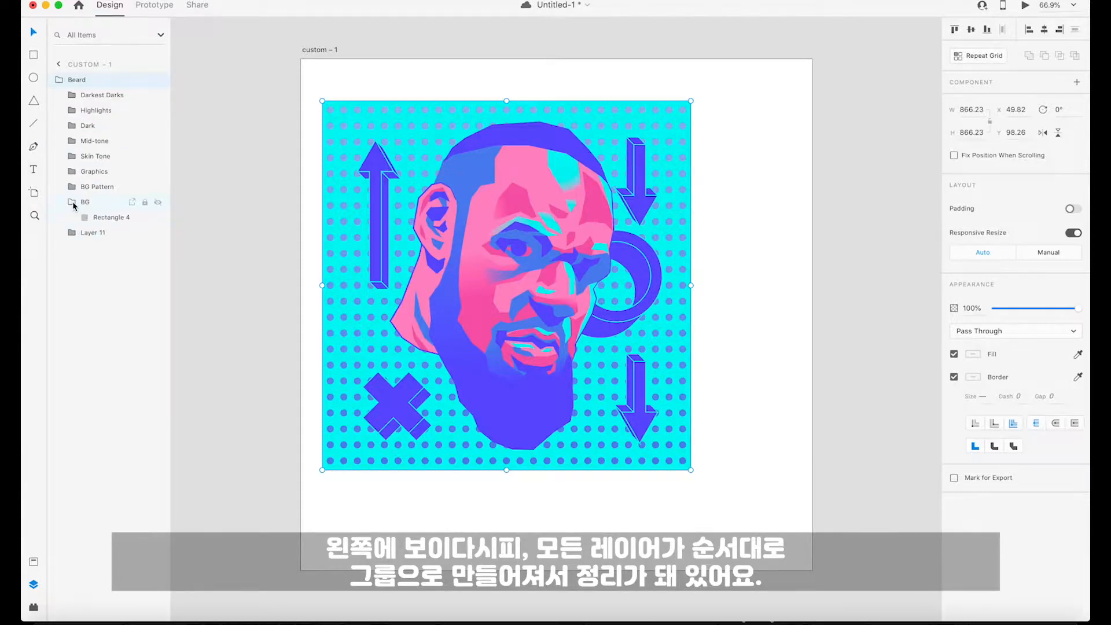
{"action": "left_click", "coordinate": [72, 203]}
{"action": "left_click", "coordinate": [72, 187]}
{"action": "left_click", "coordinate": [72, 187]}
{"action": "left_click", "coordinate": [72, 172]}
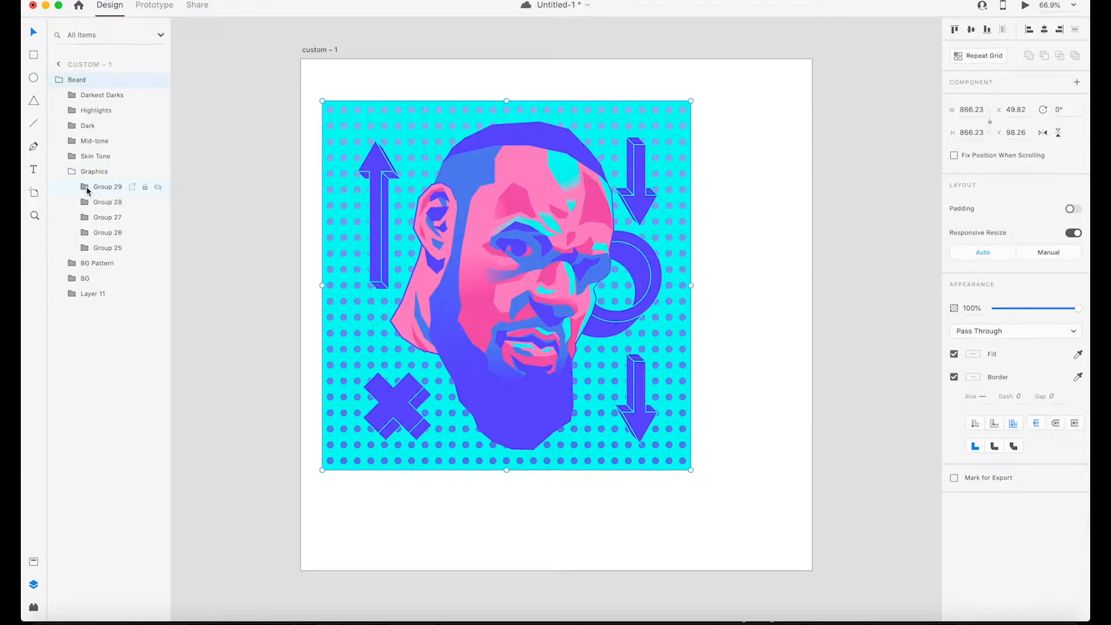
{"action": "left_click", "coordinate": [72, 172]}
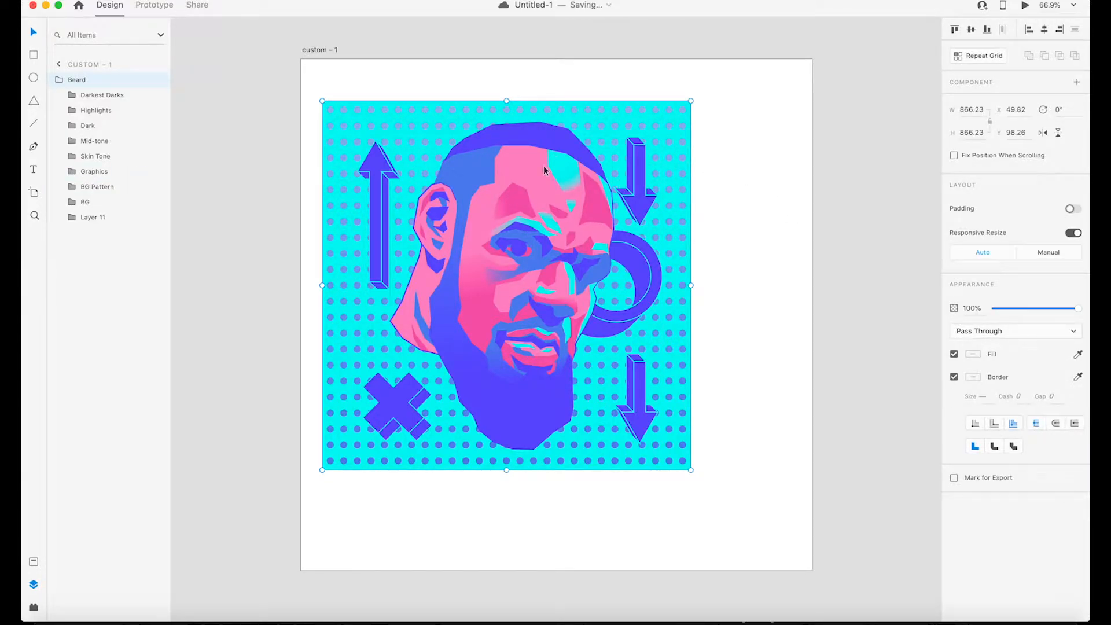
Align the Beard group with the artboard's upper-left corner and scale it to about 1200 × 1200 to fill the artboard
{"action": "left_click_drag", "start_coordinate": [345, 103], "coordinate": [323, 61]}
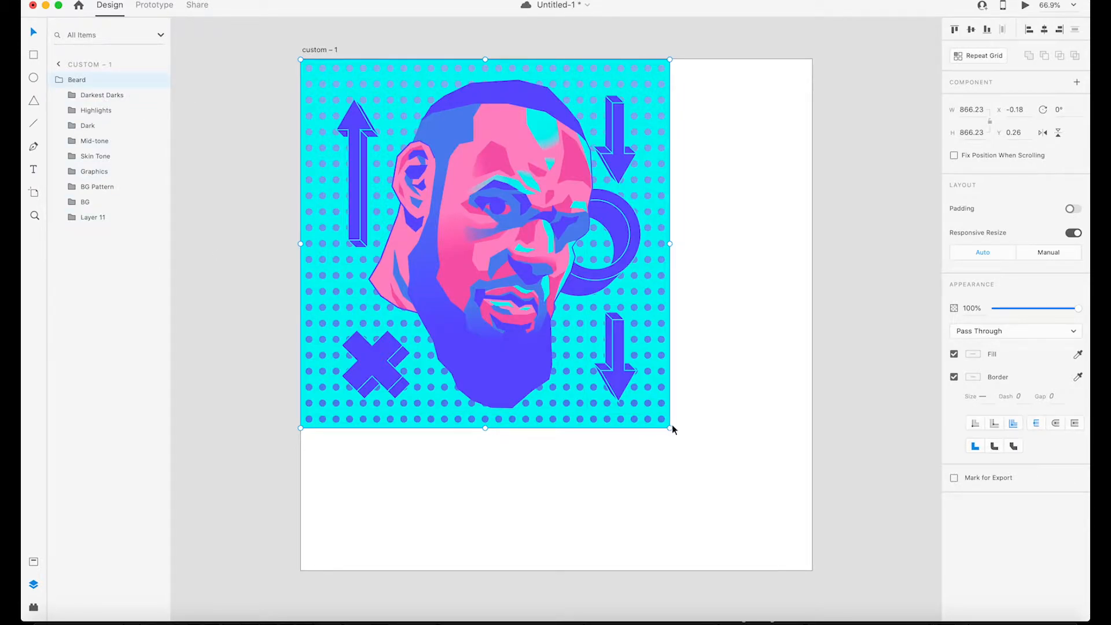
{"action": "left_click_drag", "start_coordinate": [669, 428], "coordinate": [817, 572]}
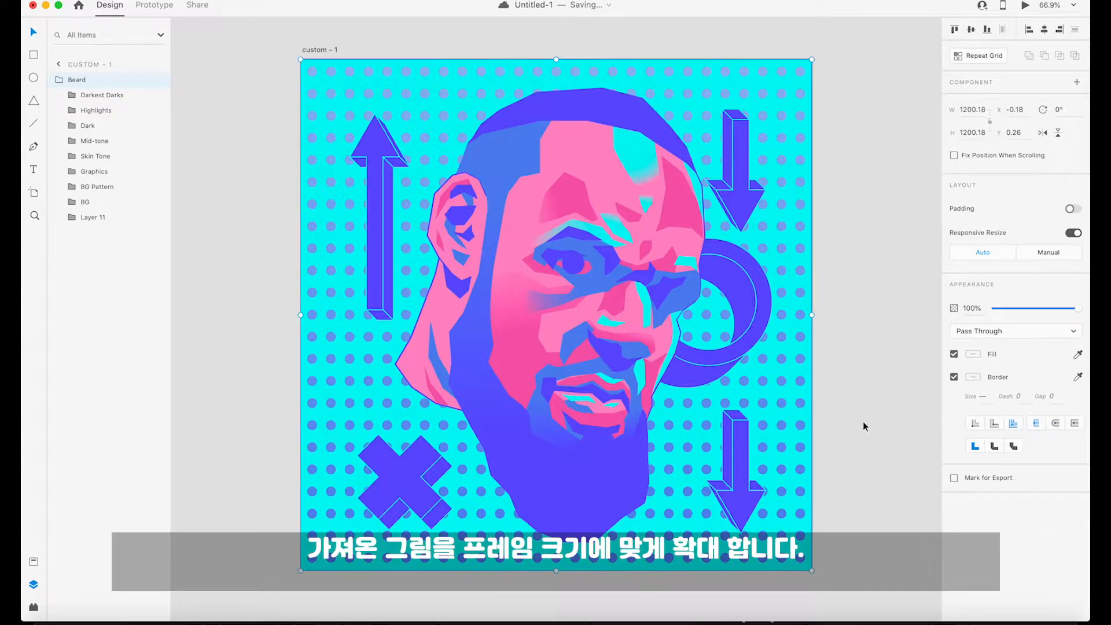
{"action": "left_click", "coordinate": [869, 241]}
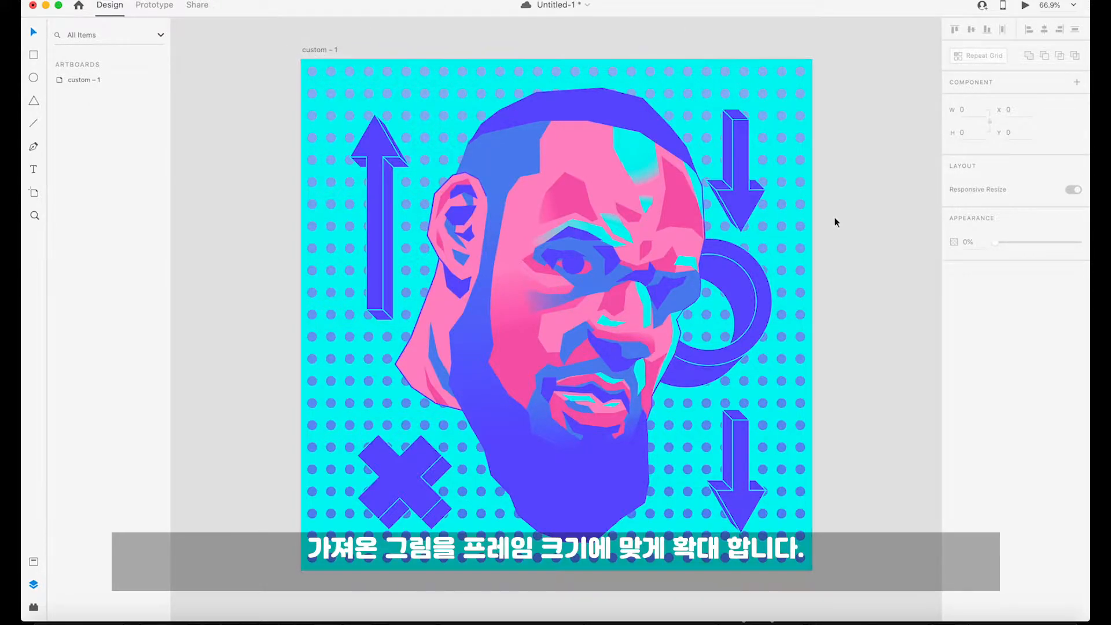
Duplicate the custom – 1 artboard with its artwork and place the copy beside the original at the same height
{"action": "key", "text": "super+minus"}
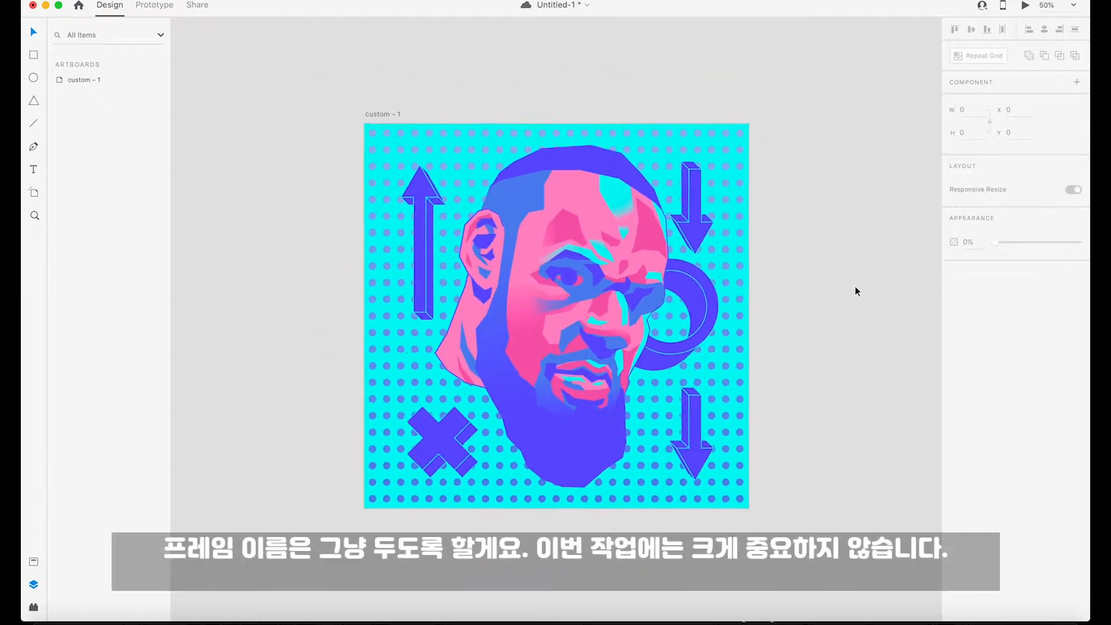
{"action": "key", "text": "super+minus"}
{"action": "left_click_drag", "start_coordinate": [446, 184], "coordinate": [236, 161]}
{"action": "left_click", "coordinate": [578, 167]}
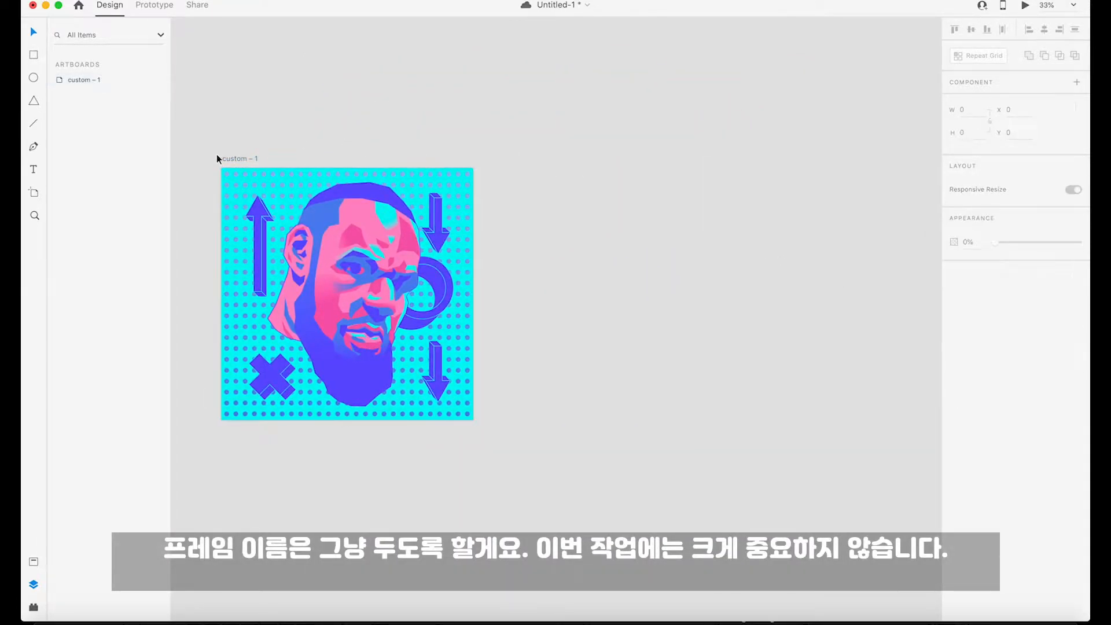
{"action": "left_click_drag", "start_coordinate": [234, 157], "coordinate": [550, 171]}
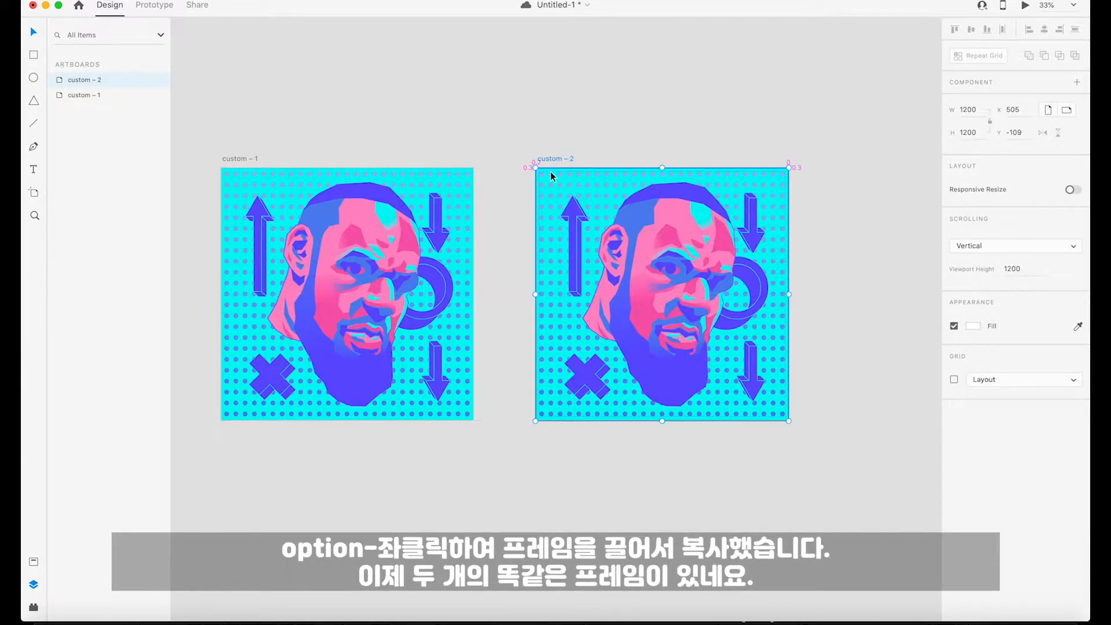
{"action": "left_click", "coordinate": [623, 89]}
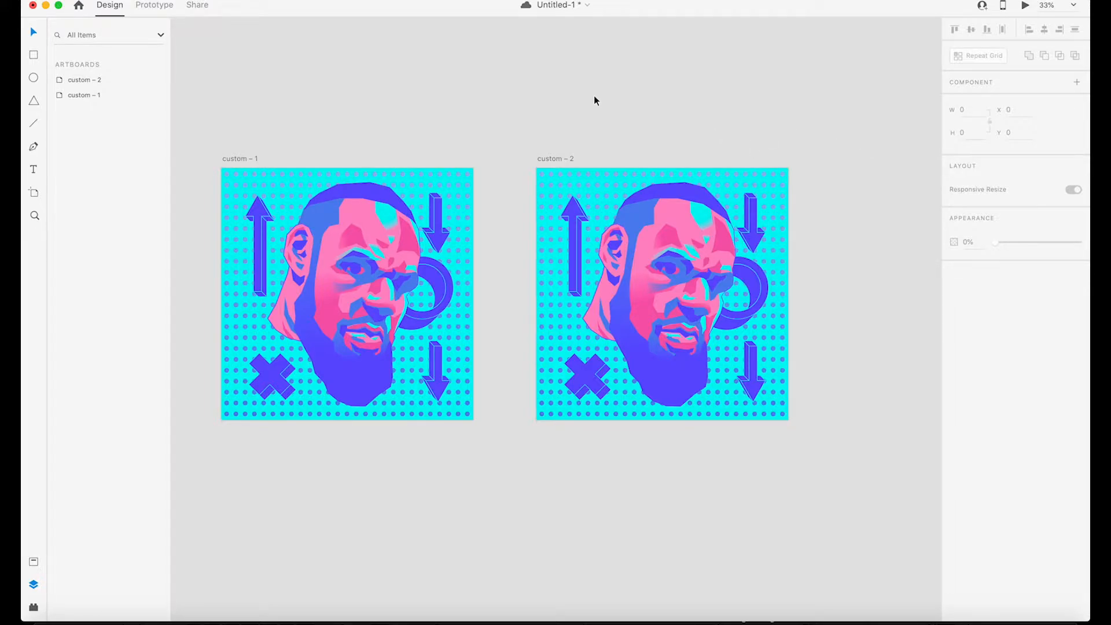
In Prototype mode, link artboard custom – 1 to custom – 2 and link custom – 2 back to custom – 1
{"action": "left_click", "coordinate": [155, 7]}
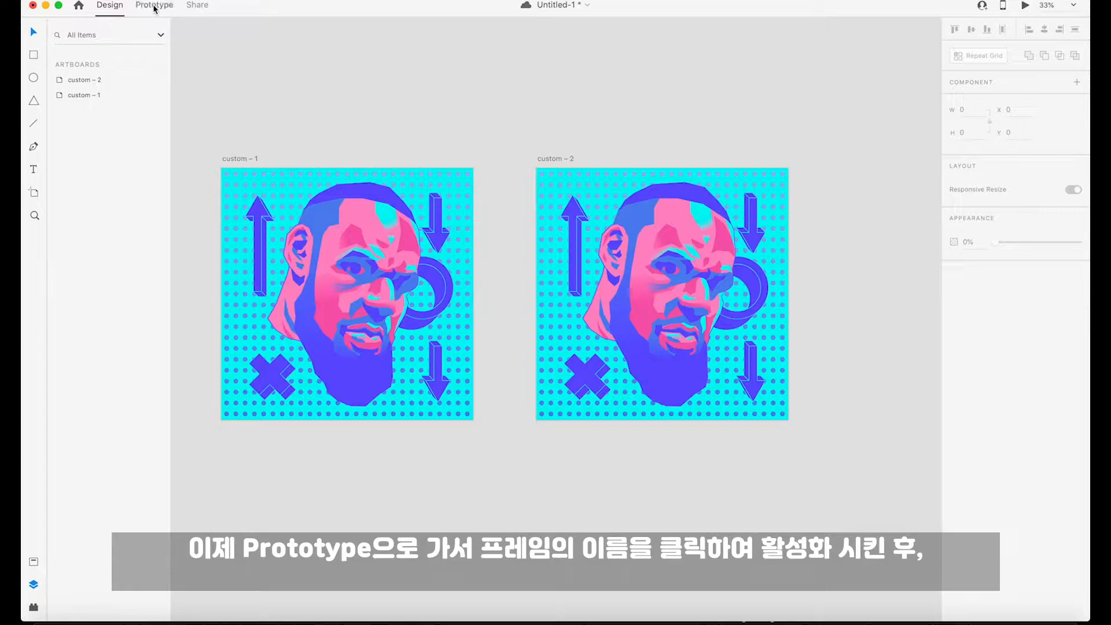
{"action": "left_click", "coordinate": [235, 159]}
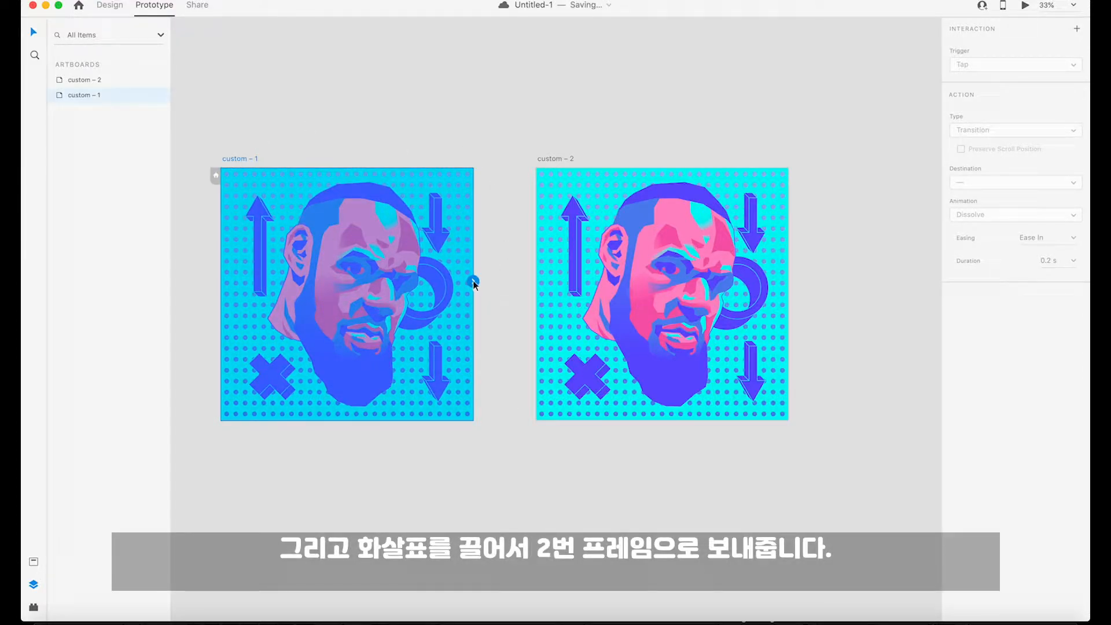
{"action": "left_click_drag", "start_coordinate": [473, 282], "coordinate": [552, 289]}
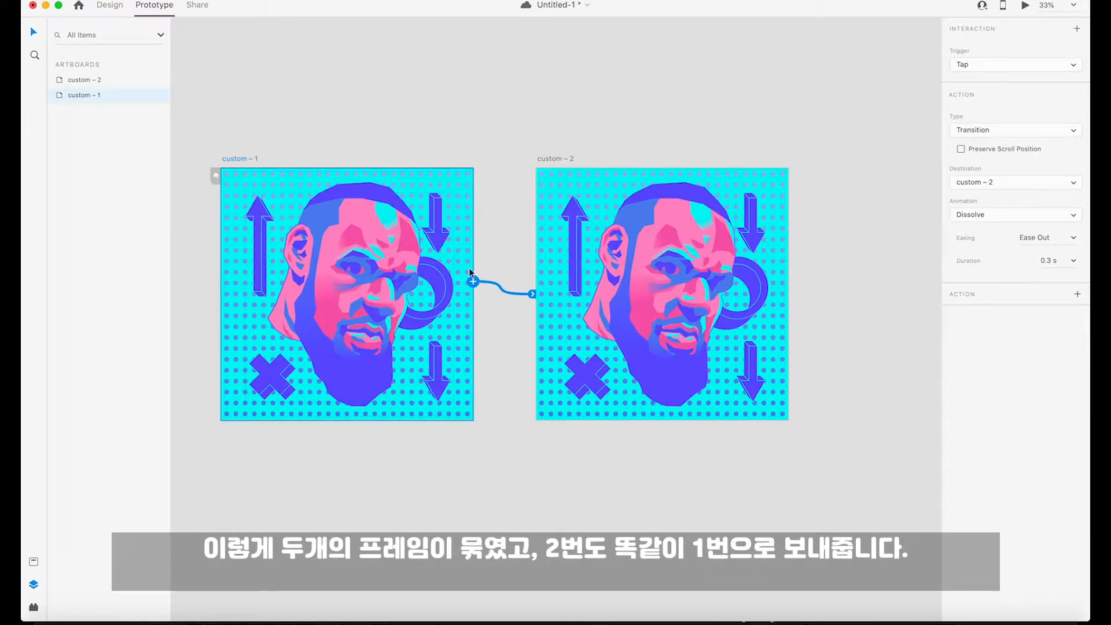
{"action": "left_click", "coordinate": [557, 158]}
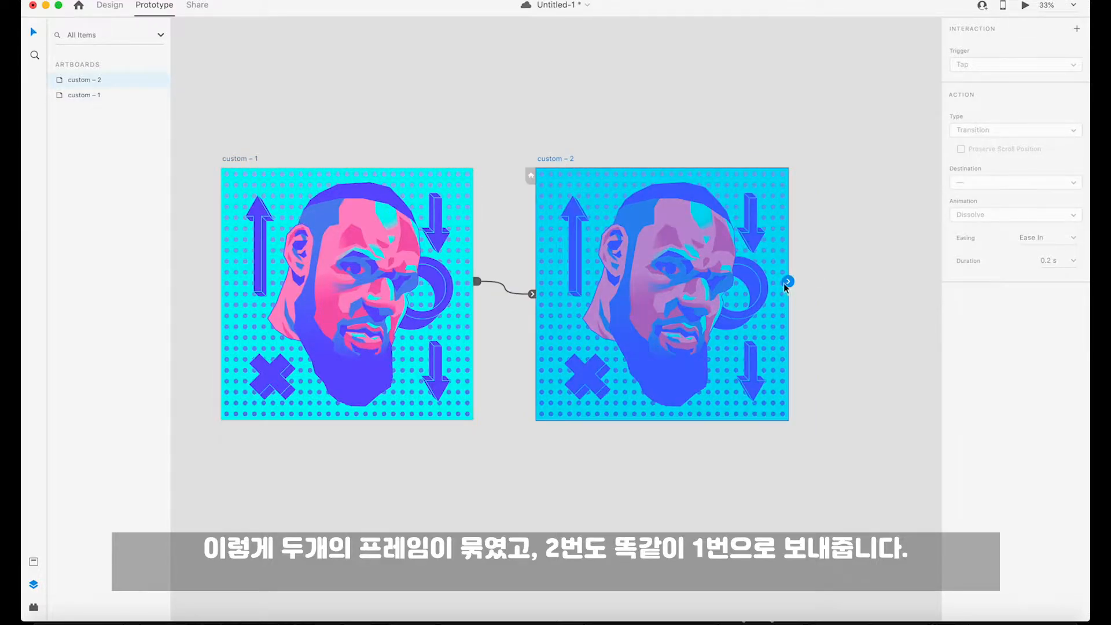
{"action": "left_click_drag", "start_coordinate": [787, 282], "coordinate": [439, 313]}
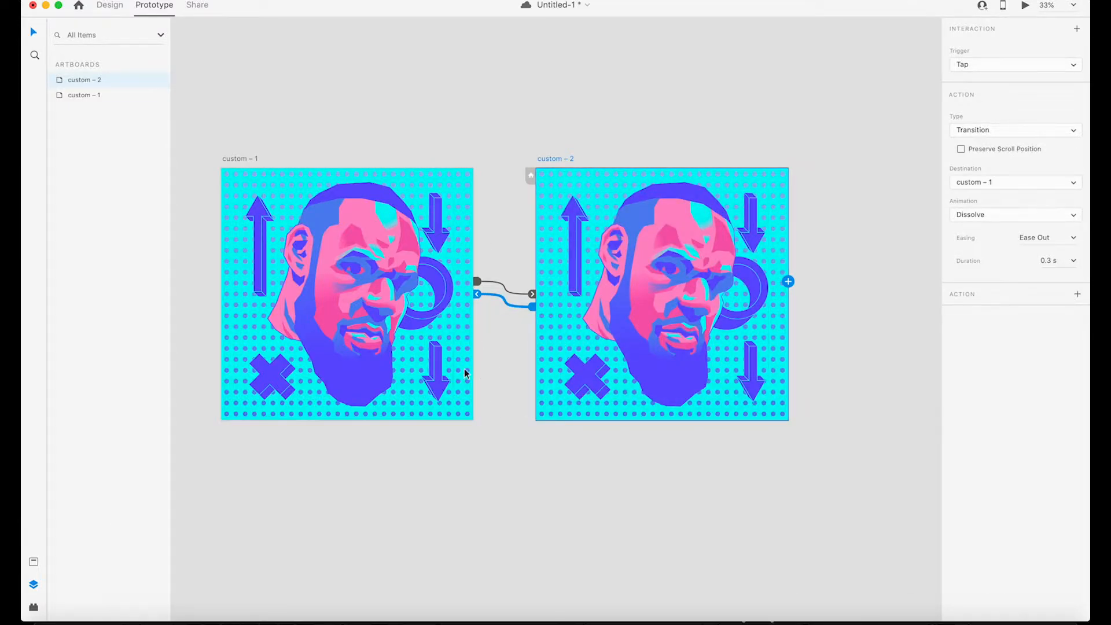
Give the link from custom – 1 to custom – 2 a Time trigger with 0 s delay and the Auto-Animate action
{"action": "left_click", "coordinate": [532, 293]}
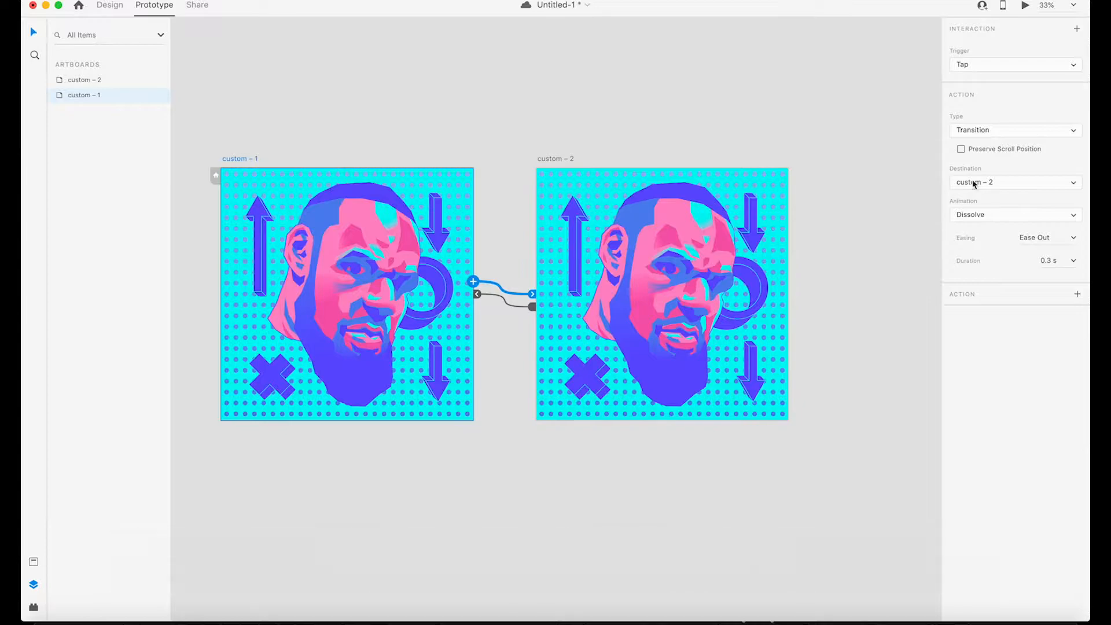
{"action": "left_click", "coordinate": [1075, 66]}
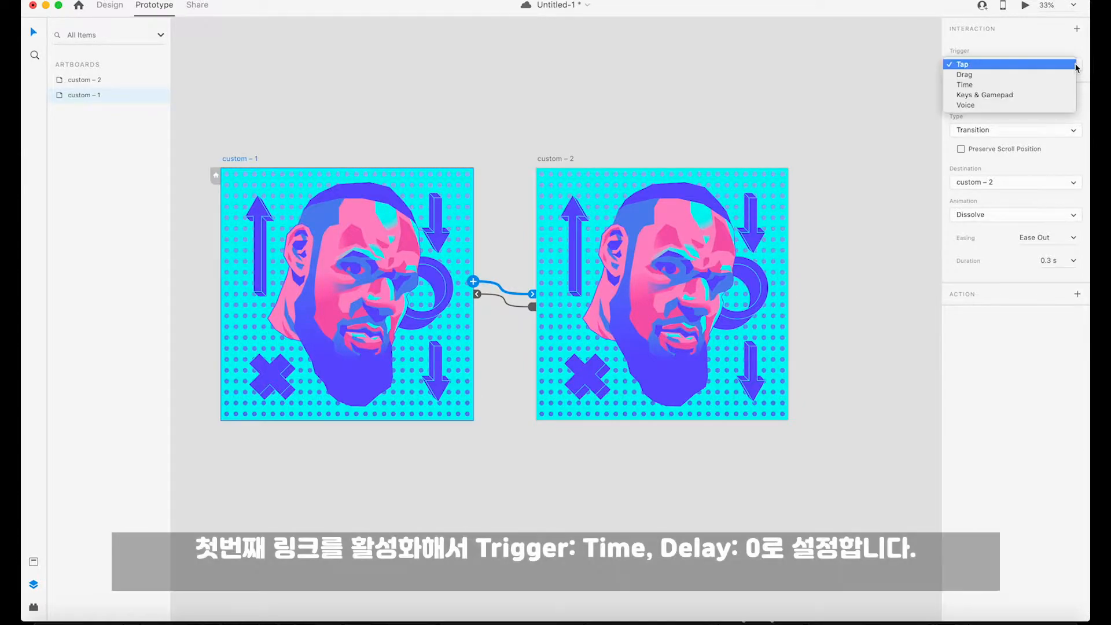
{"action": "left_click", "coordinate": [1051, 89]}
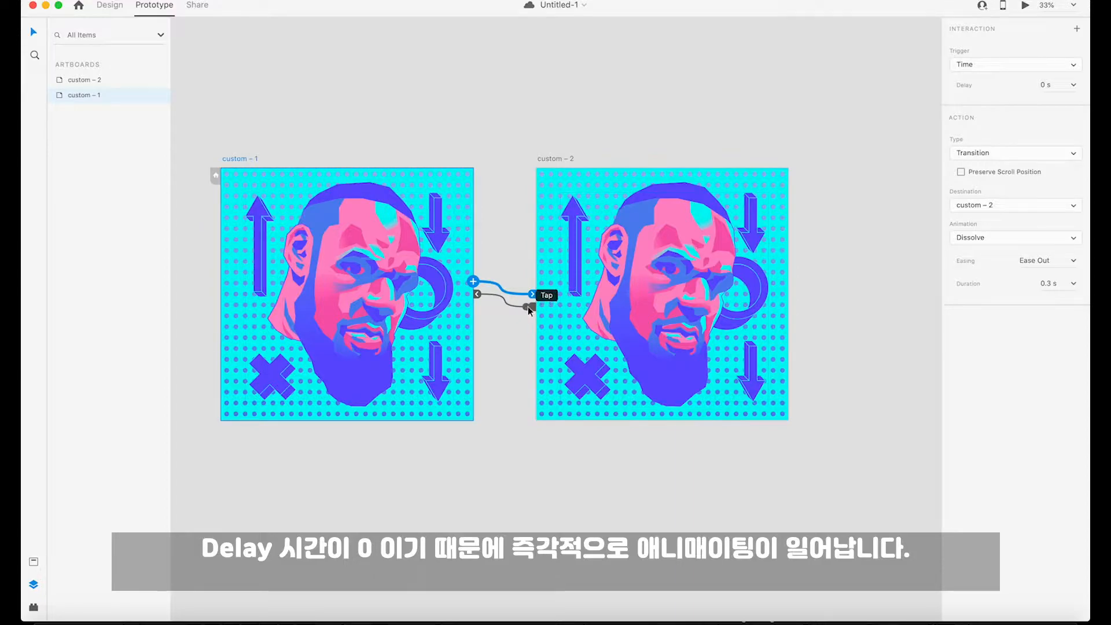
{"action": "left_click", "coordinate": [1075, 156]}
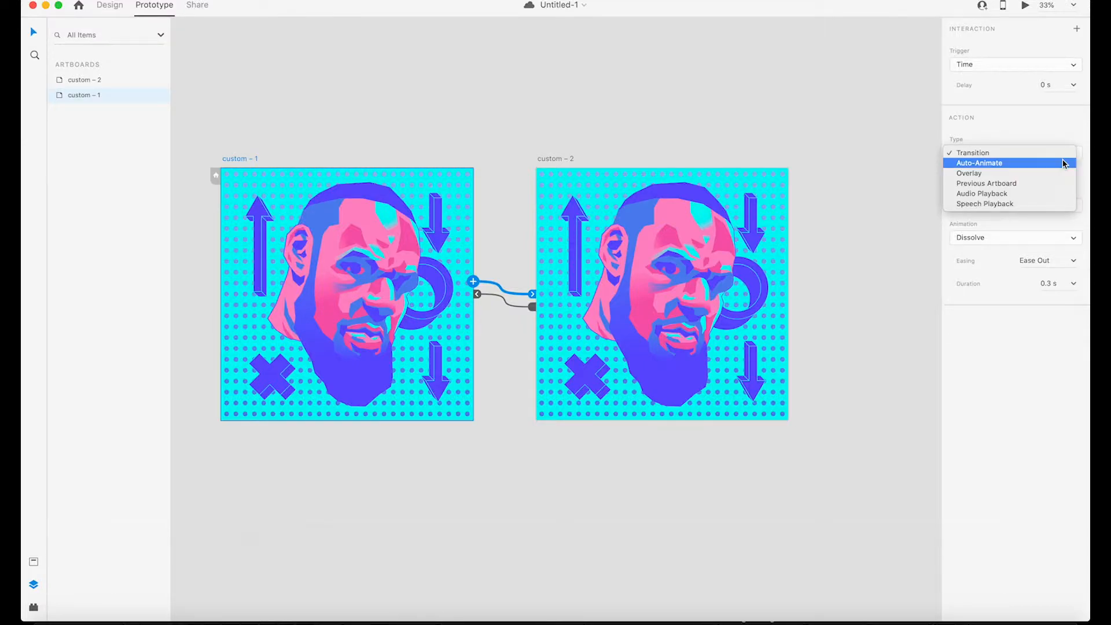
{"action": "left_click", "coordinate": [1063, 164]}
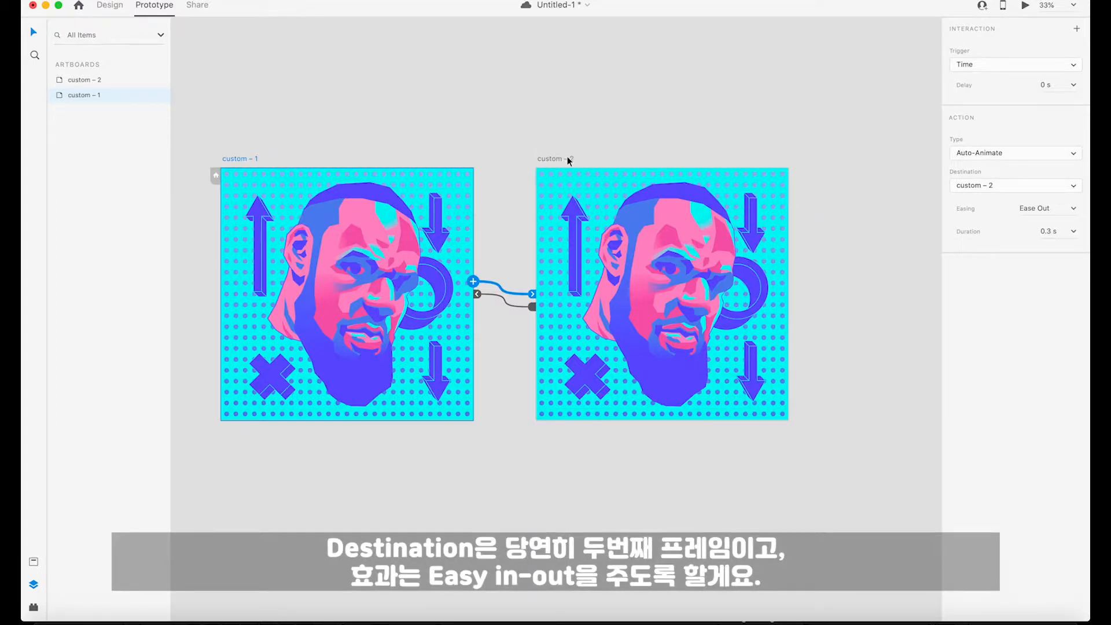
Set the easing of the custom – 1 link to Ease In-Out and its duration to 1 s
{"action": "left_click", "coordinate": [1073, 210]}
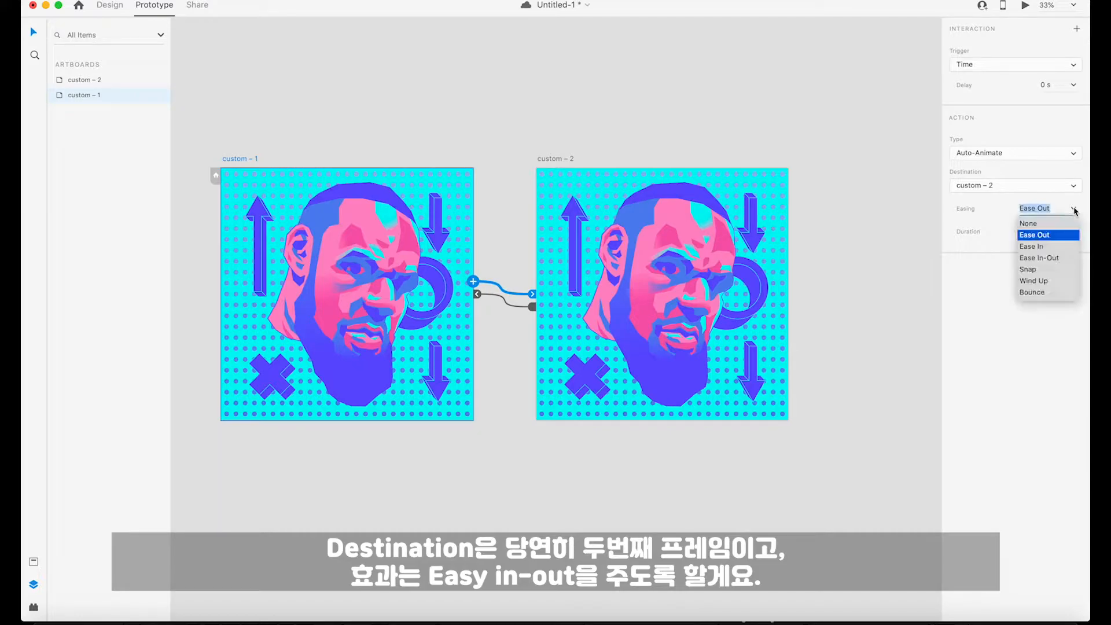
{"action": "left_click", "coordinate": [1038, 258]}
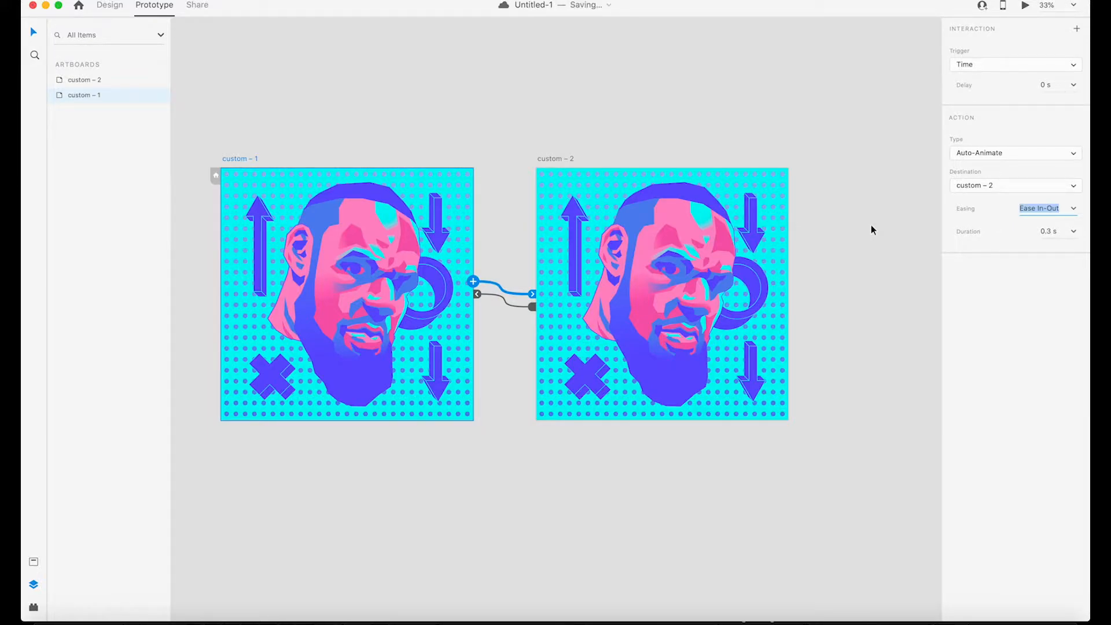
{"action": "left_click", "coordinate": [1077, 233]}
{"action": "left_click", "coordinate": [1049, 292]}
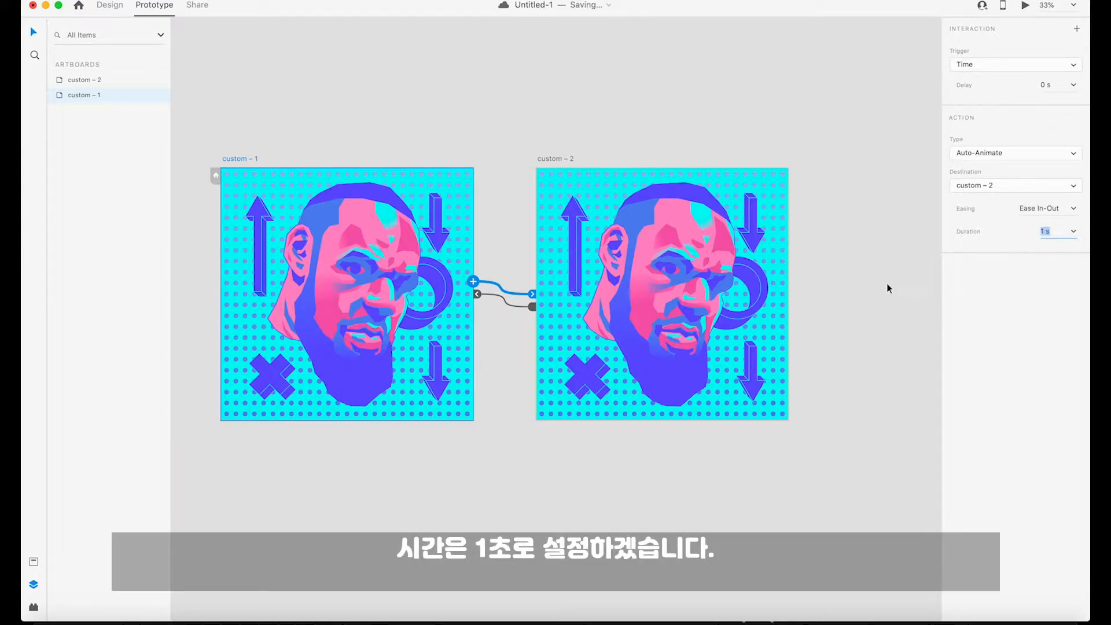
{"action": "left_click", "coordinate": [886, 282]}
Give the link from custom – 2 back to custom – 1 a Time trigger with 0 s delay and the Auto-Animate action
{"action": "left_click", "coordinate": [543, 159]}
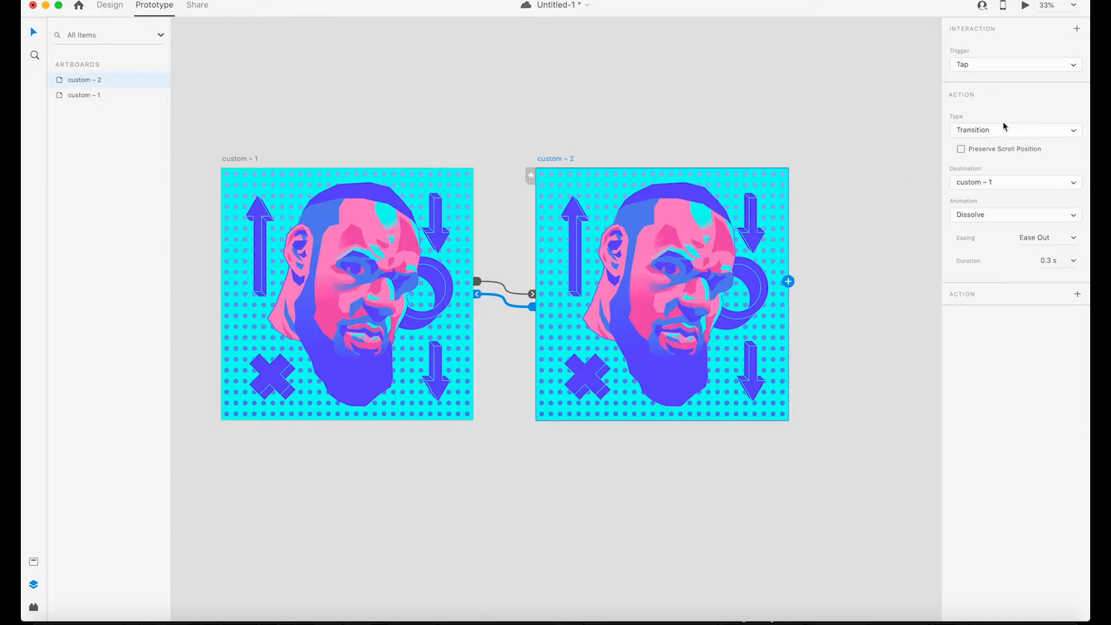
{"action": "left_click", "coordinate": [1073, 65]}
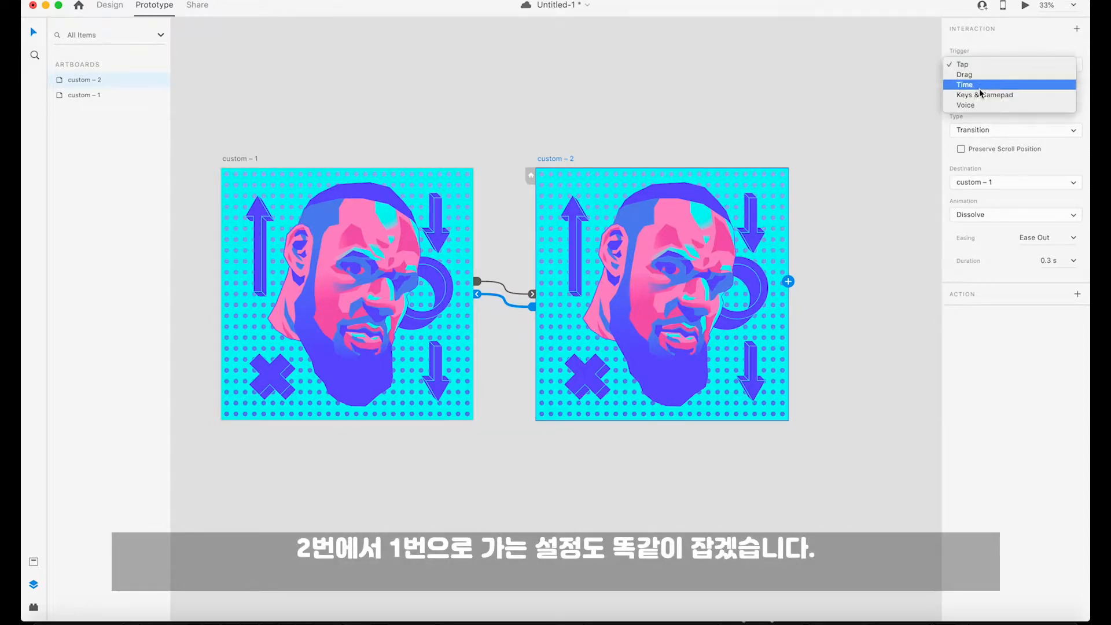
{"action": "left_click", "coordinate": [1010, 86]}
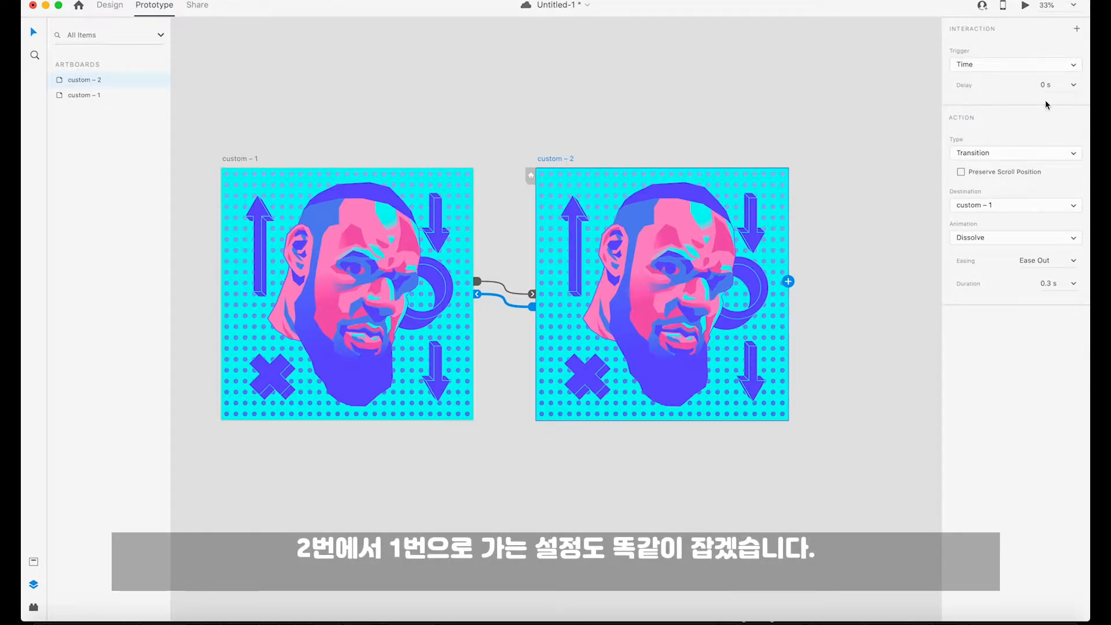
{"action": "left_click", "coordinate": [1075, 155]}
{"action": "left_click", "coordinate": [984, 163]}
Set the easing of the custom – 2 link to Ease In-Out and its duration to 1 s
{"action": "left_click", "coordinate": [1073, 210]}
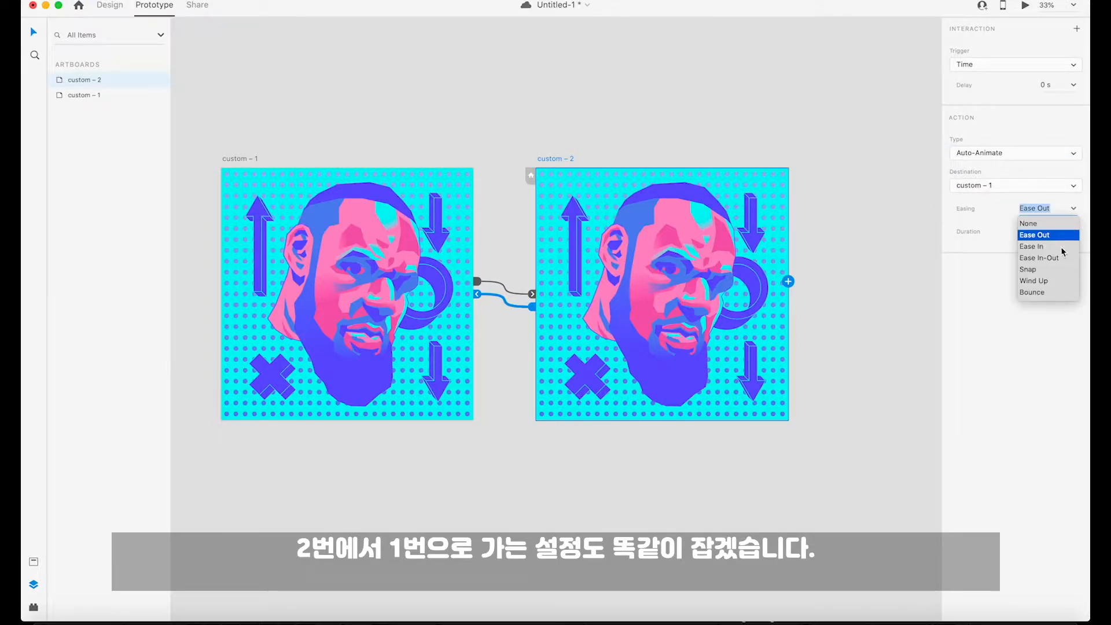
{"action": "left_click", "coordinate": [1055, 258]}
{"action": "left_click", "coordinate": [1072, 233]}
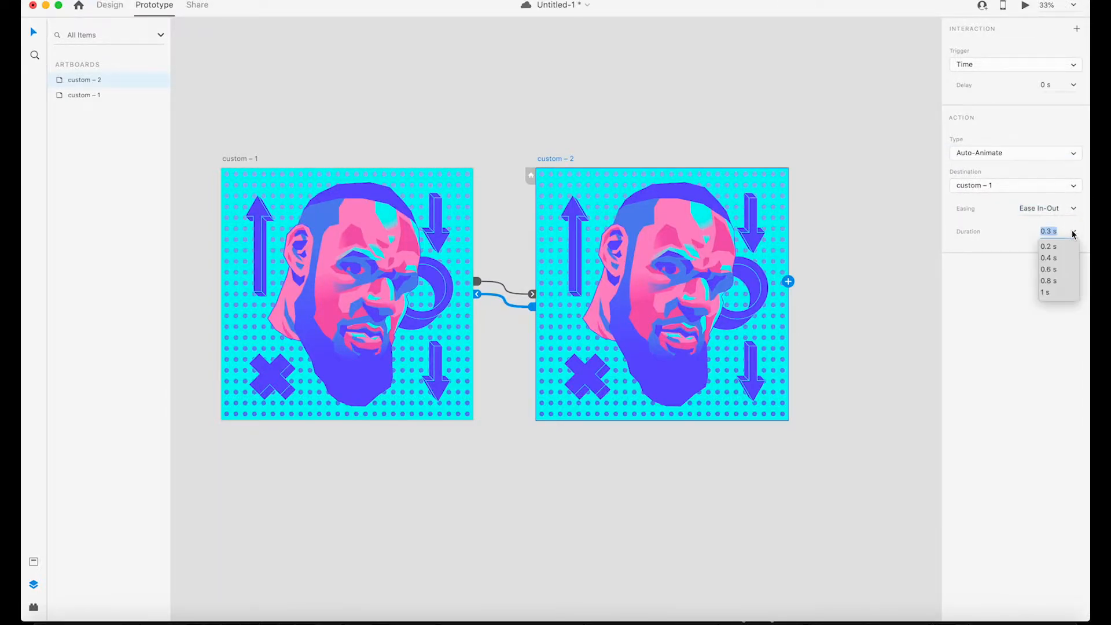
{"action": "left_click", "coordinate": [1046, 293]}
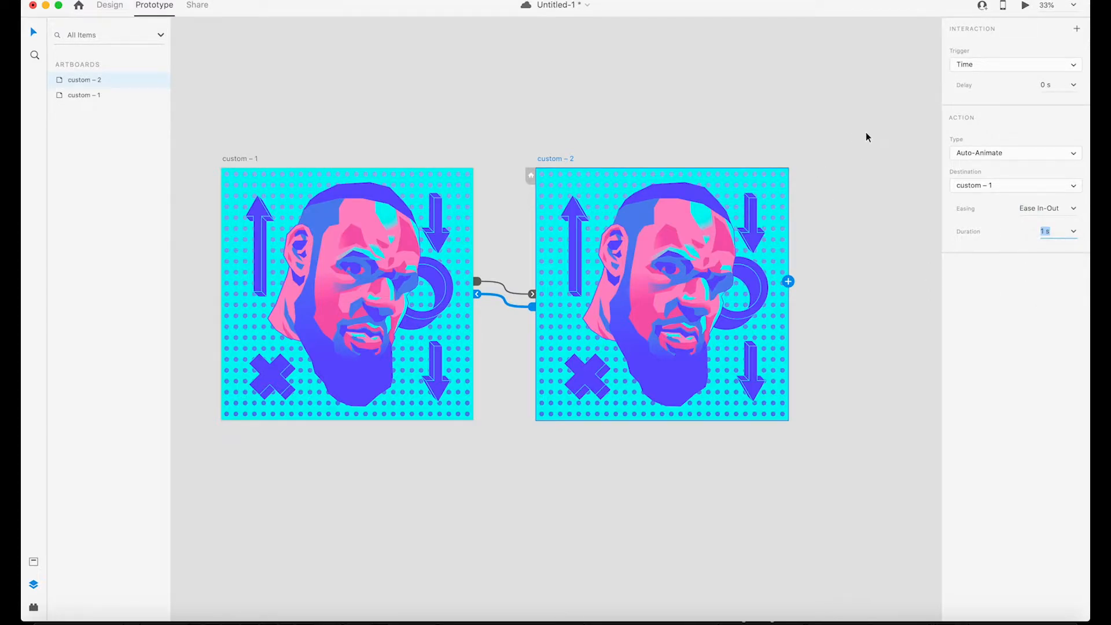
In Design mode, set the rotation of the X shape in custom – 2's Graphics group to 360°
{"action": "left_click", "coordinate": [103, 7]}
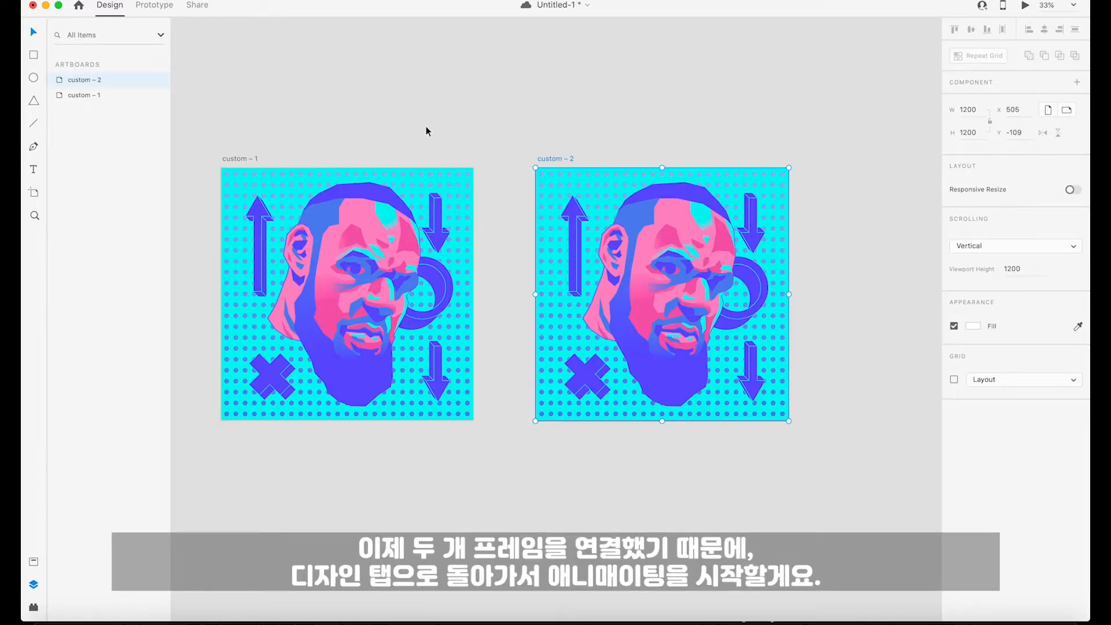
{"action": "left_click", "coordinate": [280, 382]}
{"action": "double_click", "coordinate": [281, 383]}
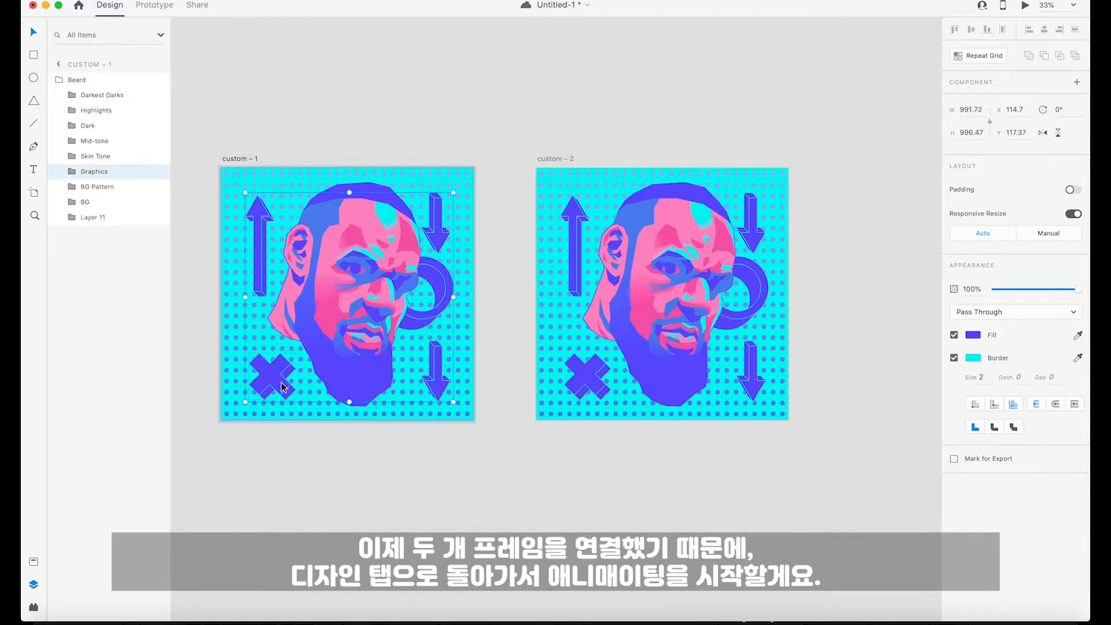
{"action": "double_click", "coordinate": [281, 383]}
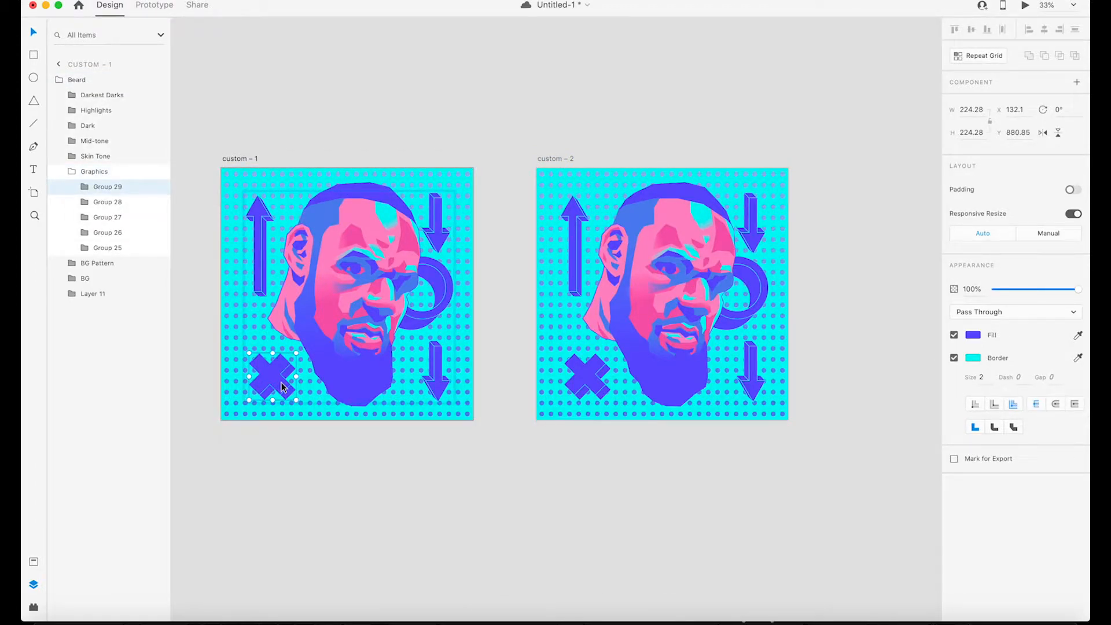
{"action": "left_click", "coordinate": [474, 460]}
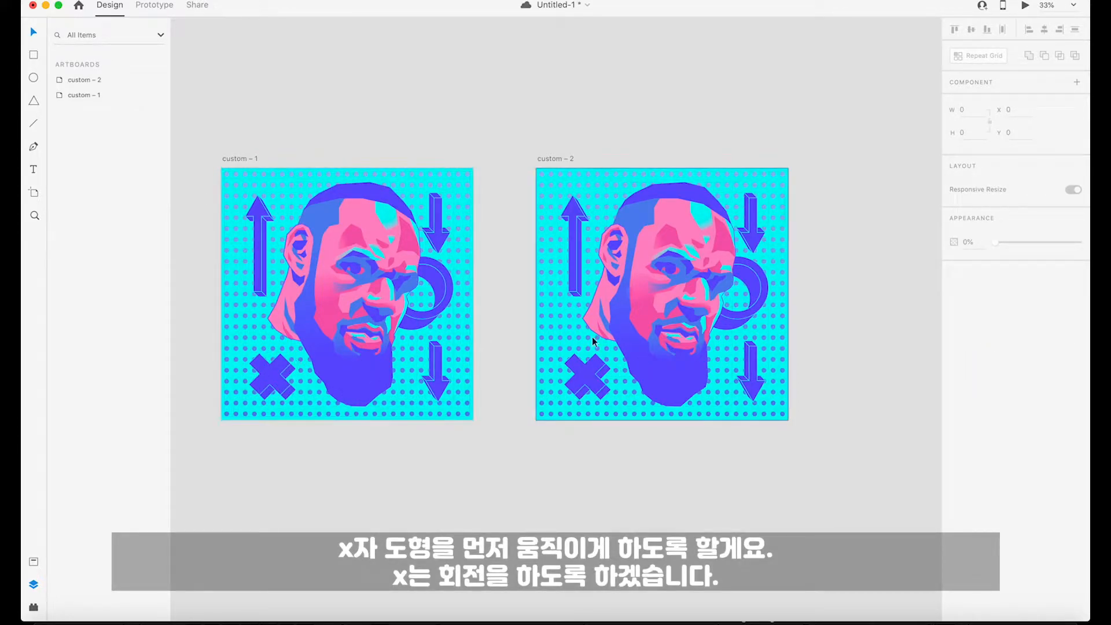
{"action": "left_click", "coordinate": [590, 386]}
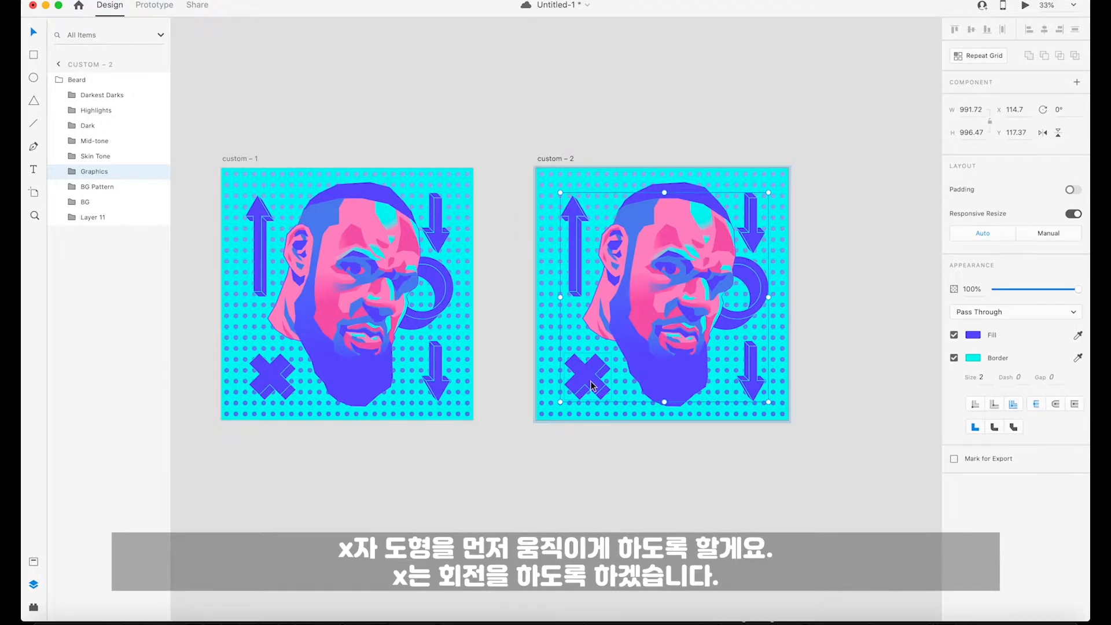
{"action": "double_click", "coordinate": [589, 386]}
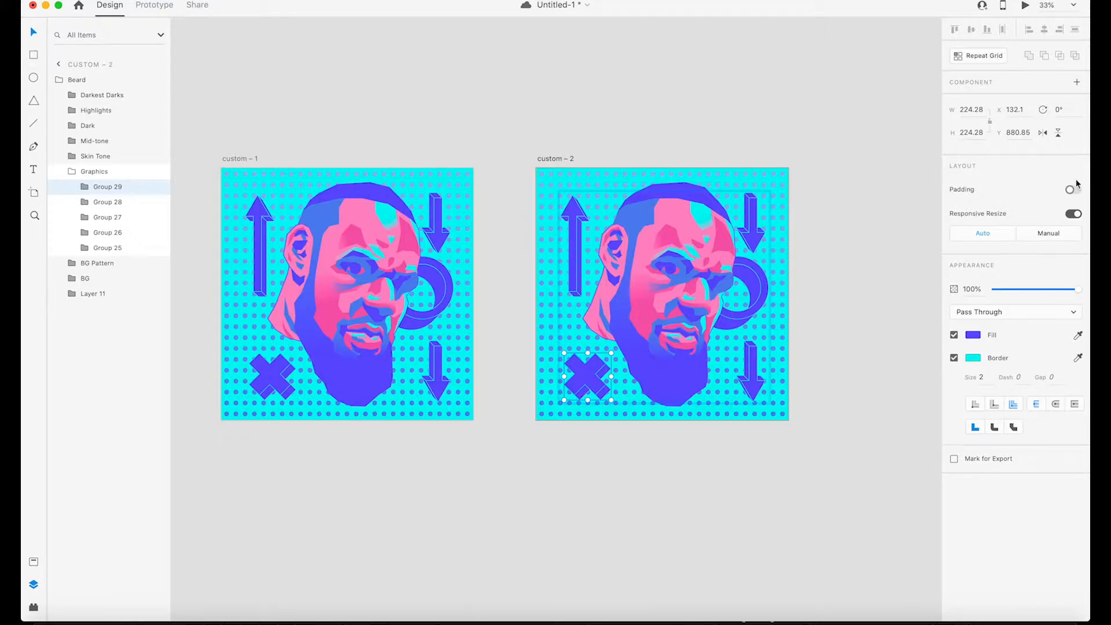
{"action": "left_click", "coordinate": [1058, 111]}
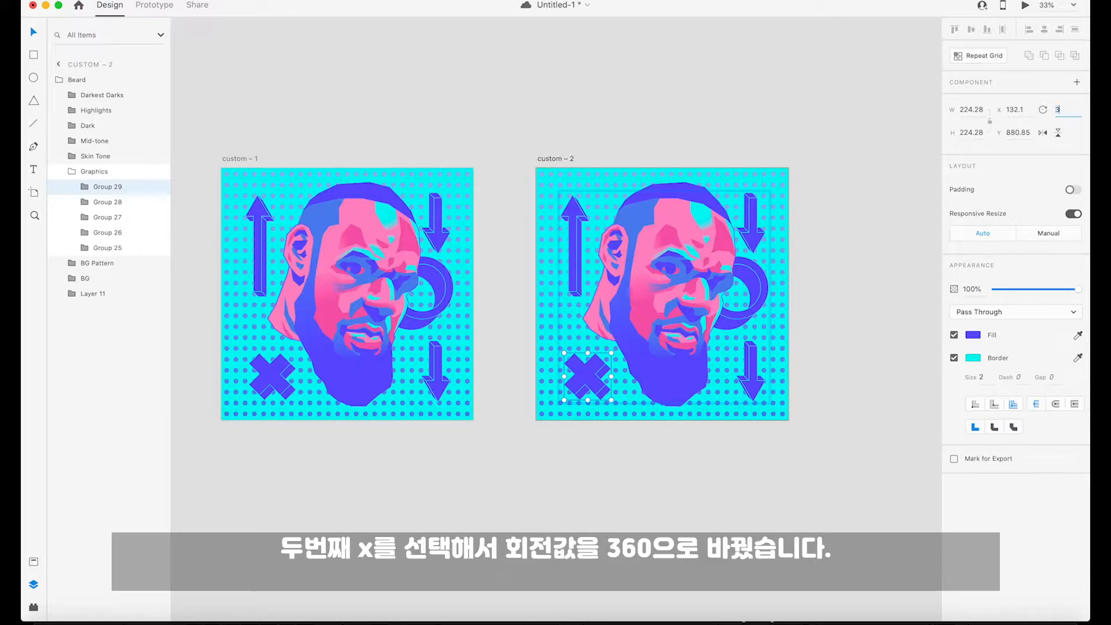
{"action": "key", "text": "Tab"}
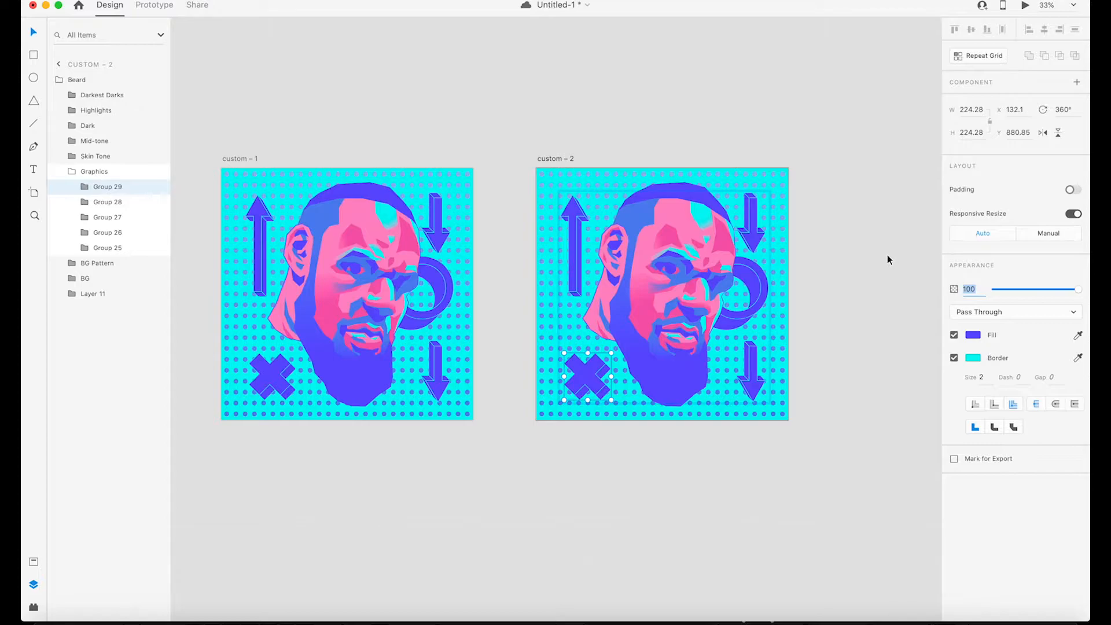
{"action": "left_click", "coordinate": [887, 255]}
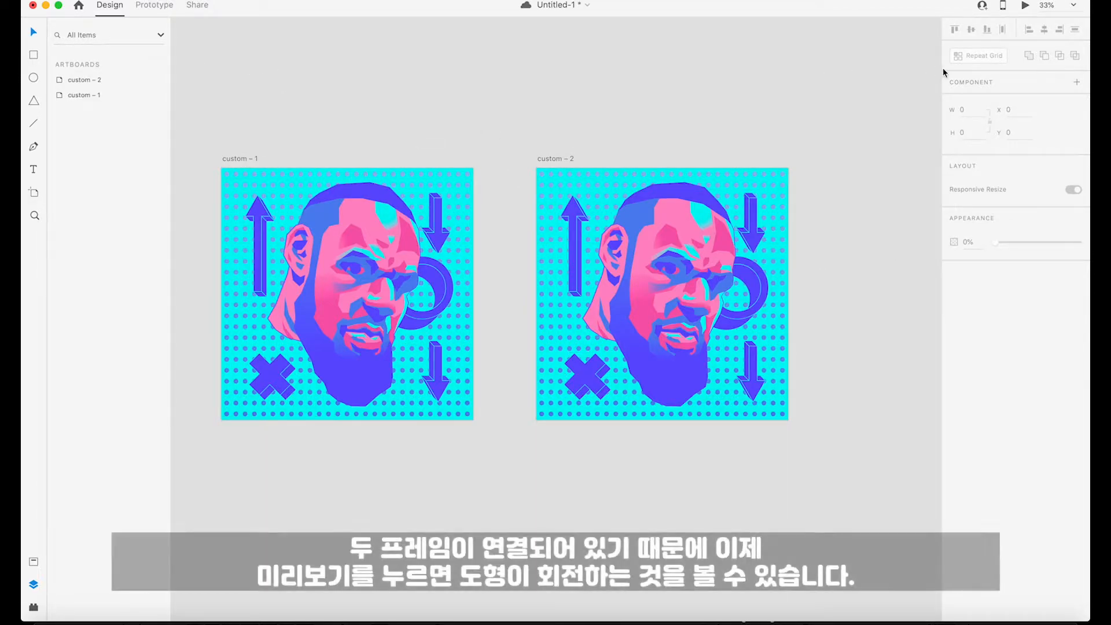
Preview the looping animation in a smaller window moved off the first artboard, return to Prototype mode and close the preview
{"action": "left_click", "coordinate": [1025, 6]}
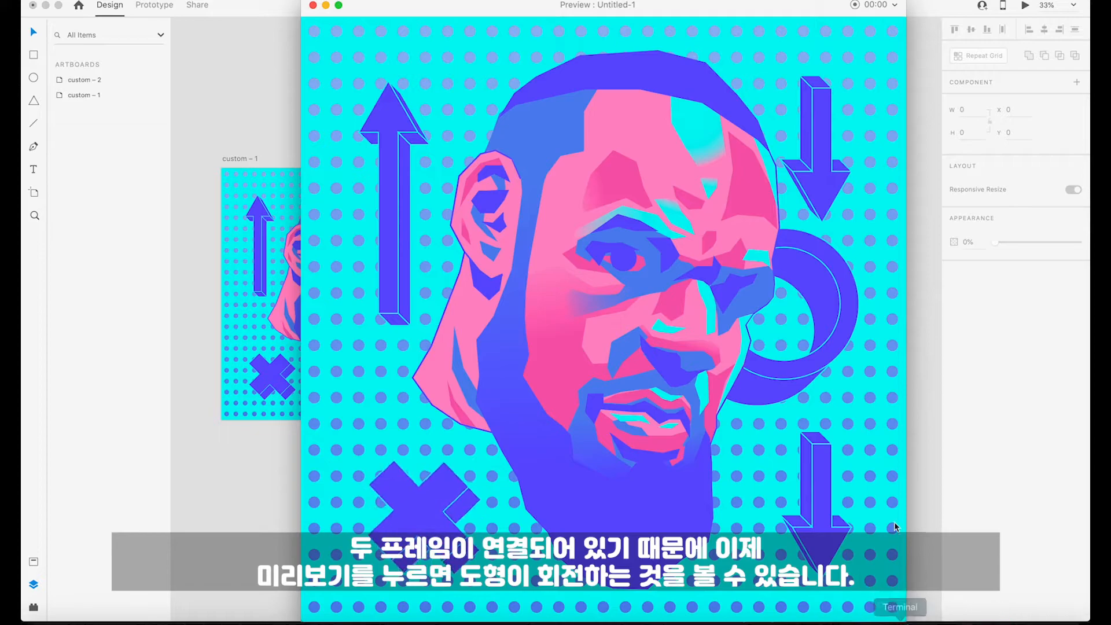
{"action": "left_click_drag", "start_coordinate": [905, 621], "coordinate": [718, 402]}
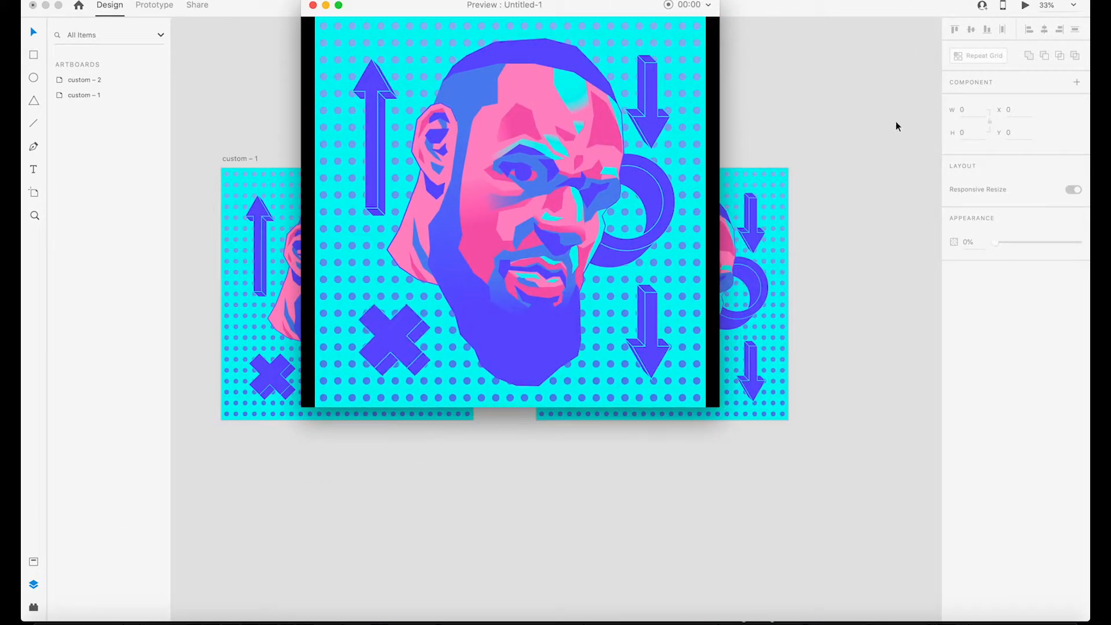
{"action": "left_click", "coordinate": [149, 7]}
{"action": "left_click_drag", "start_coordinate": [440, 10], "coordinate": [748, 131]}
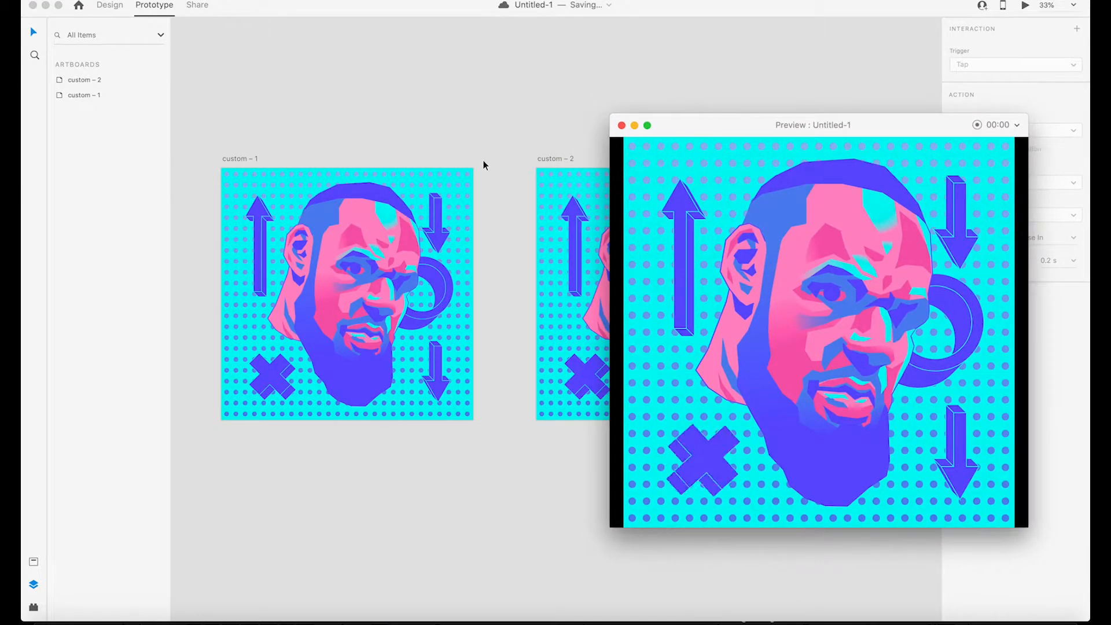
{"action": "left_click", "coordinate": [245, 157]}
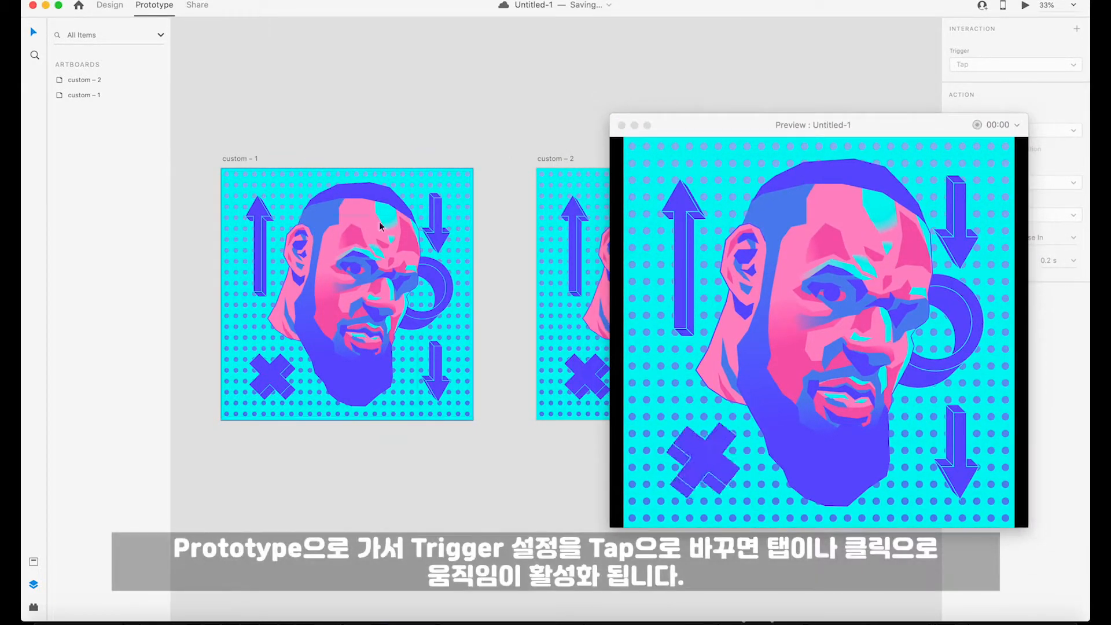
{"action": "left_click", "coordinate": [622, 125]}
Change the trigger of the link from custom – 1 to custom – 2 to Tap
{"action": "left_click", "coordinate": [245, 159]}
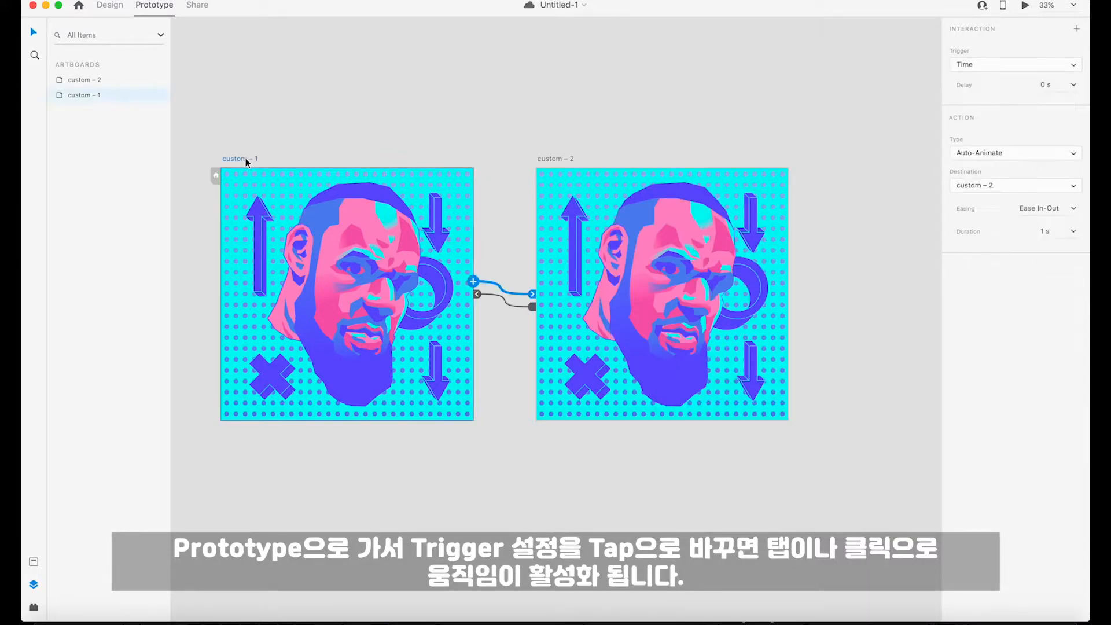
{"action": "left_click", "coordinate": [1073, 64]}
{"action": "left_click", "coordinate": [965, 44]}
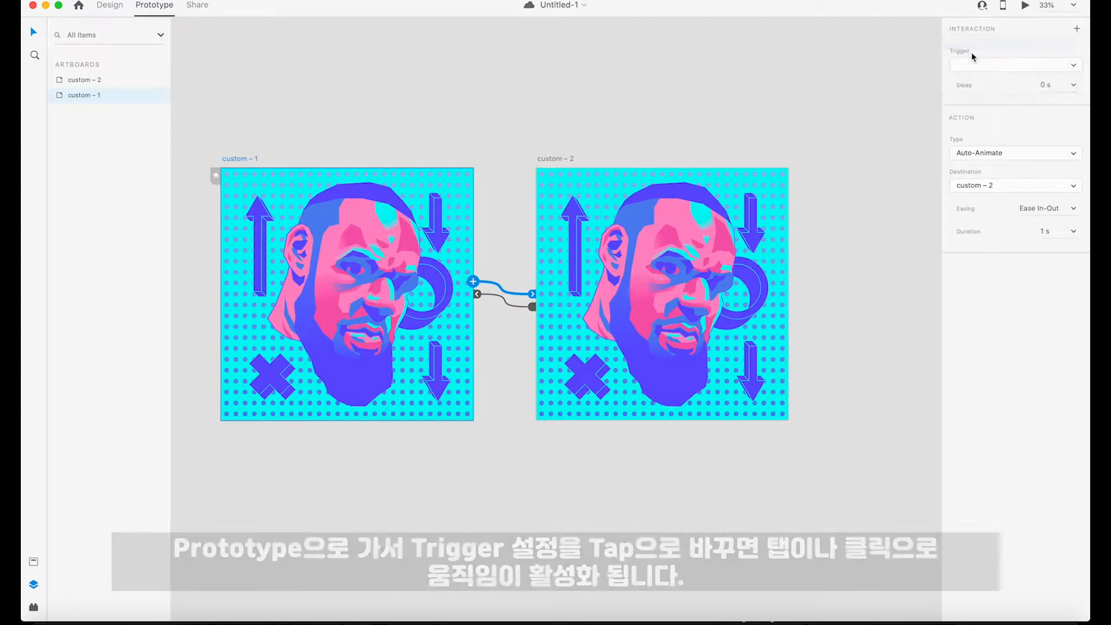
Check the trigger of the custom – 2 link, then preview the prototype from that artboard and close the preview
{"action": "left_click", "coordinate": [531, 308]}
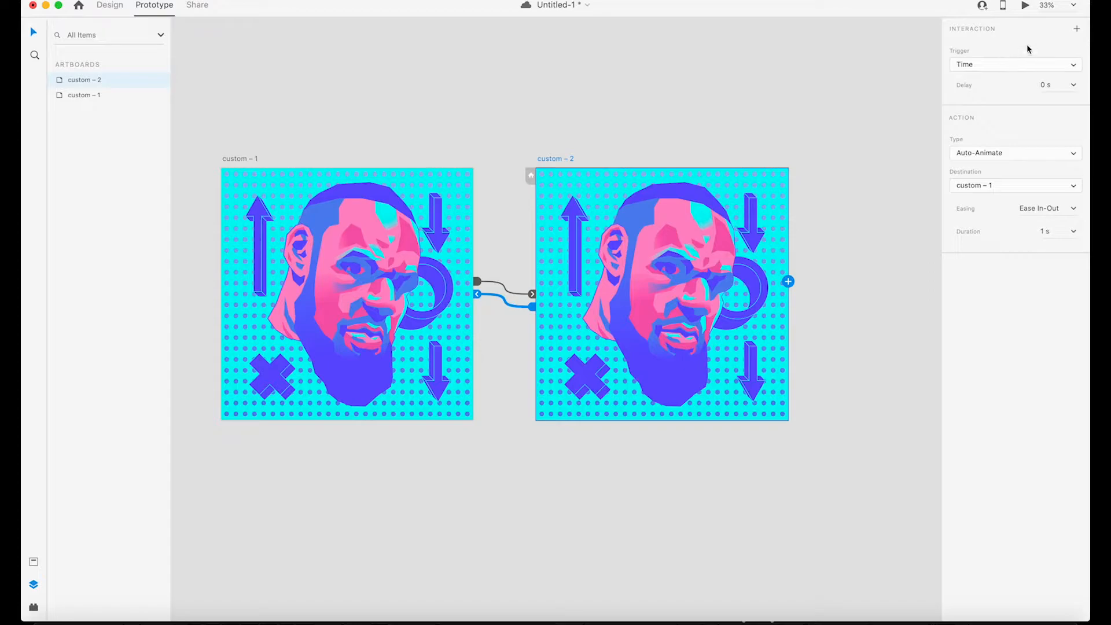
{"action": "left_click", "coordinate": [1025, 6]}
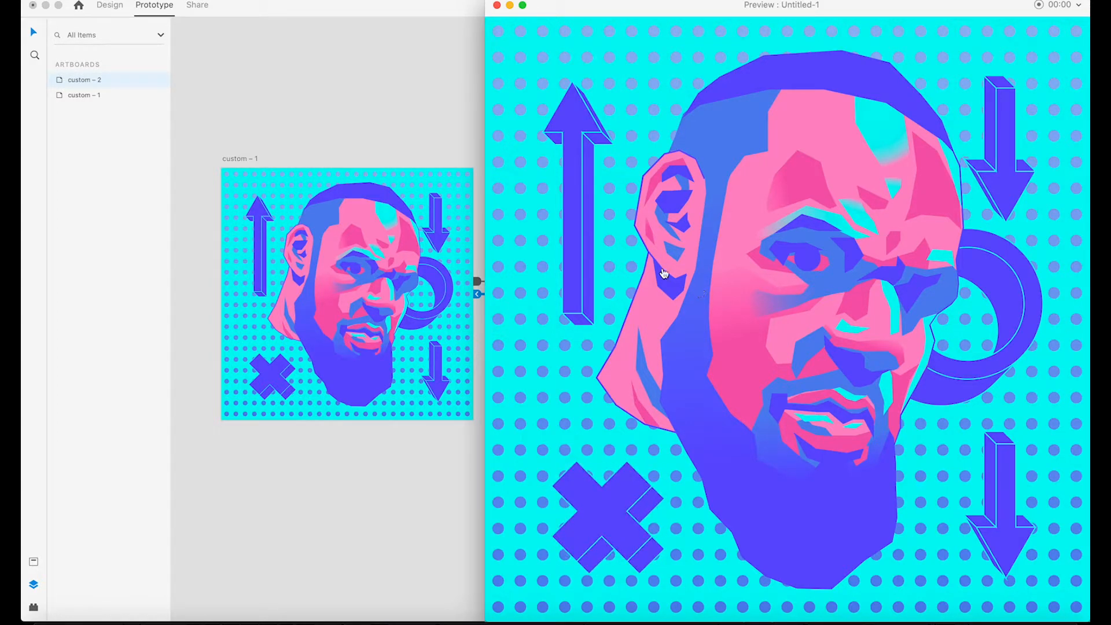
{"action": "left_click", "coordinate": [497, 6]}
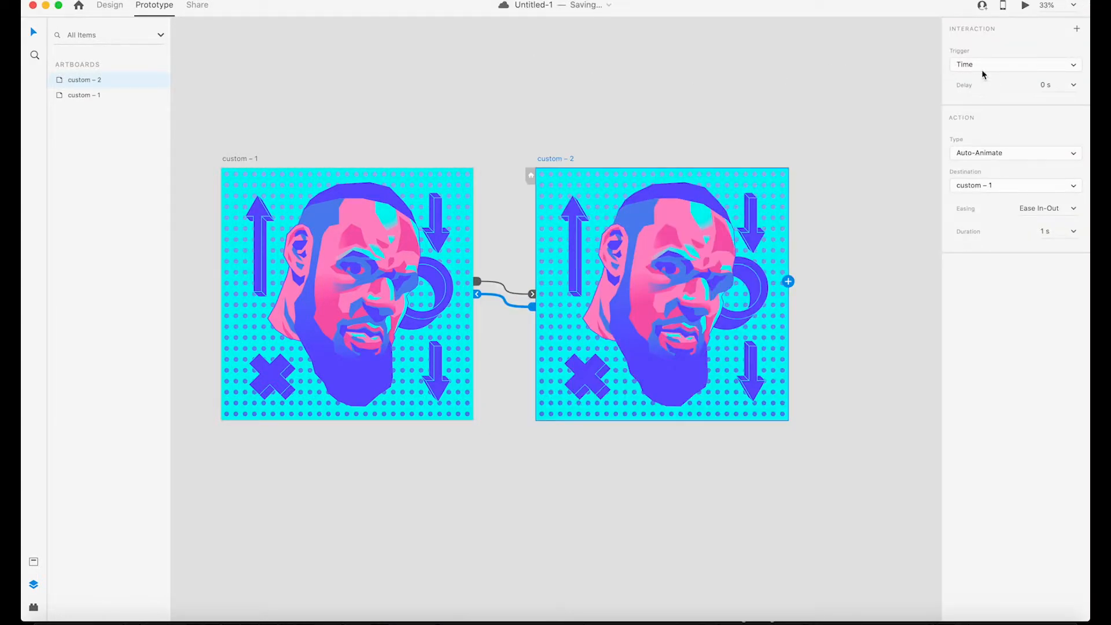
Set the trigger of the link from custom – 1 to custom – 2 back to Time
{"action": "left_click", "coordinate": [478, 284]}
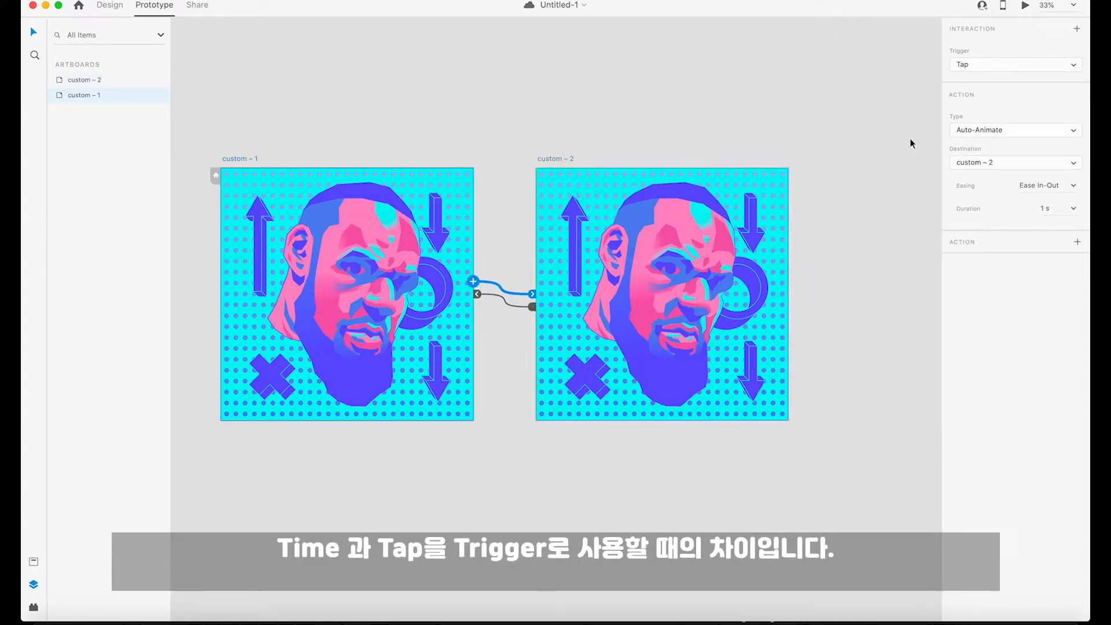
{"action": "left_click", "coordinate": [1077, 69]}
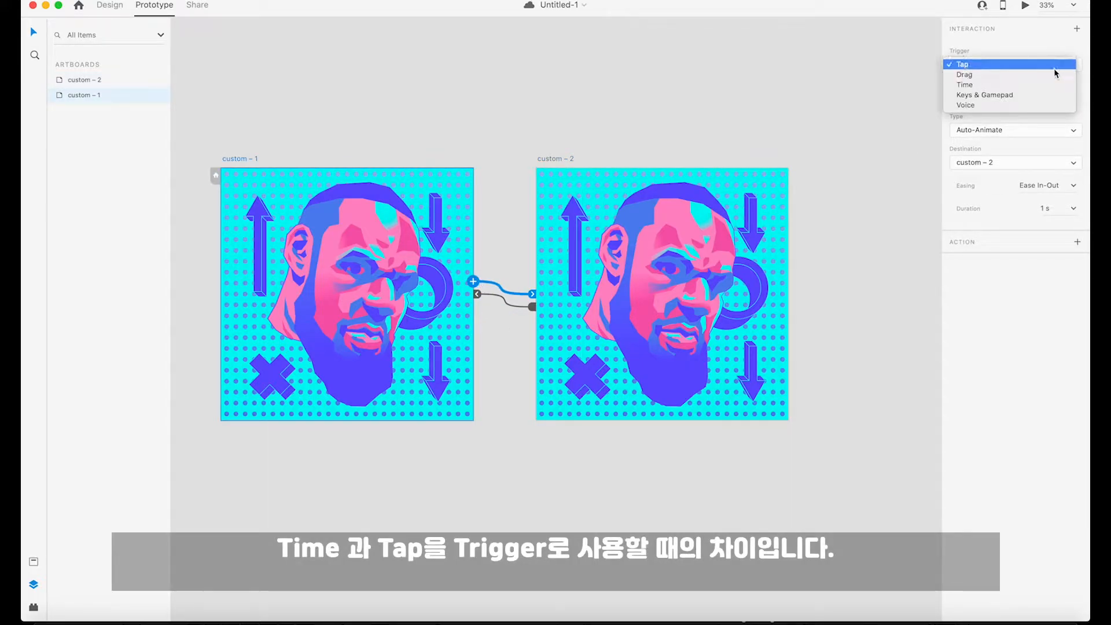
{"action": "left_click", "coordinate": [971, 85]}
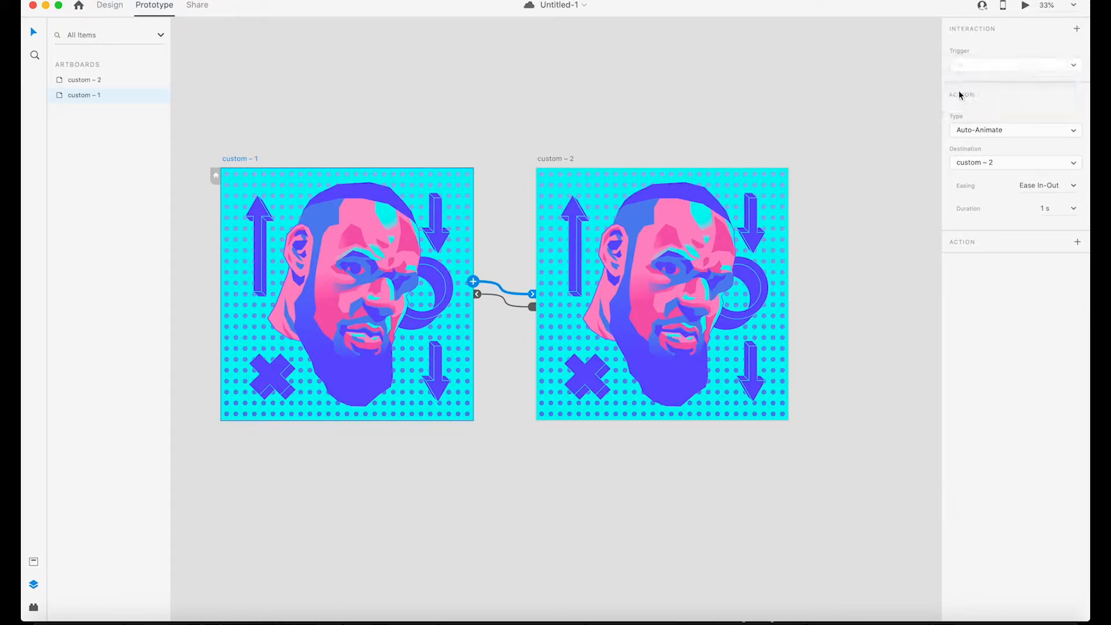
Shrink the ring graphic on custom – 2 to about 195 × 195 behind the head, and check the looping animation in a preview
{"action": "left_click", "coordinate": [745, 92]}
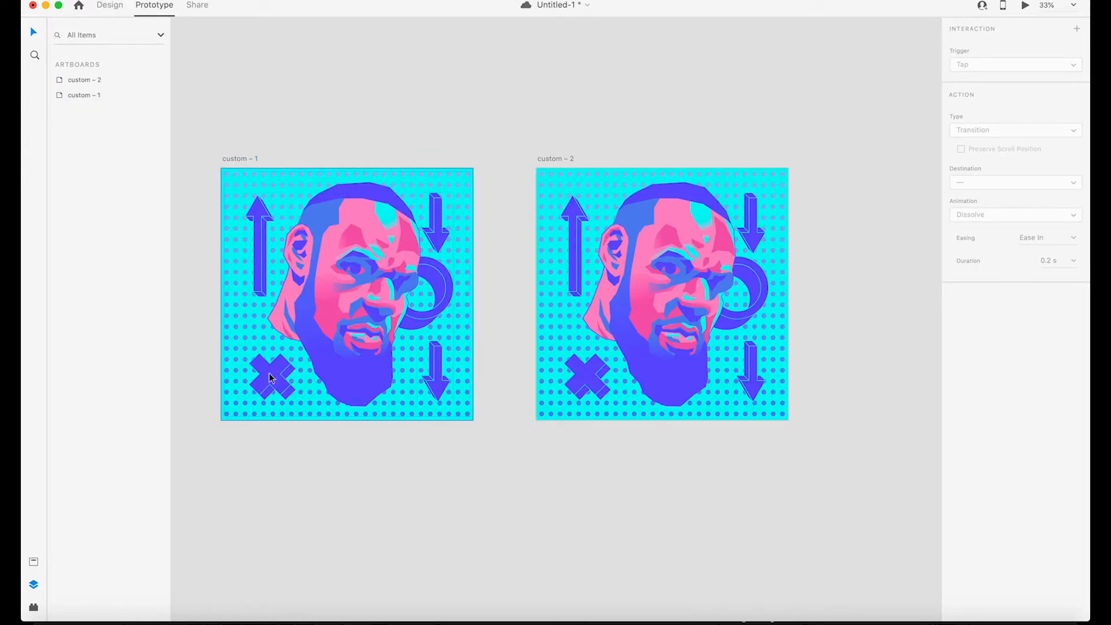
{"action": "double_click", "coordinate": [762, 281]}
{"action": "left_click", "coordinate": [106, 7]}
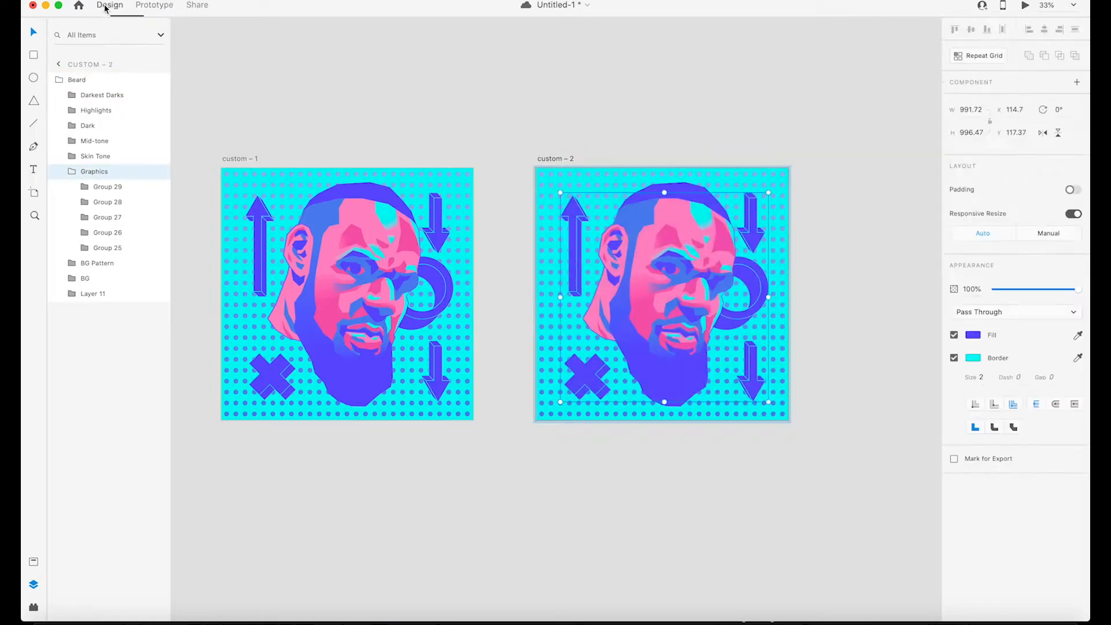
{"action": "double_click", "coordinate": [756, 273]}
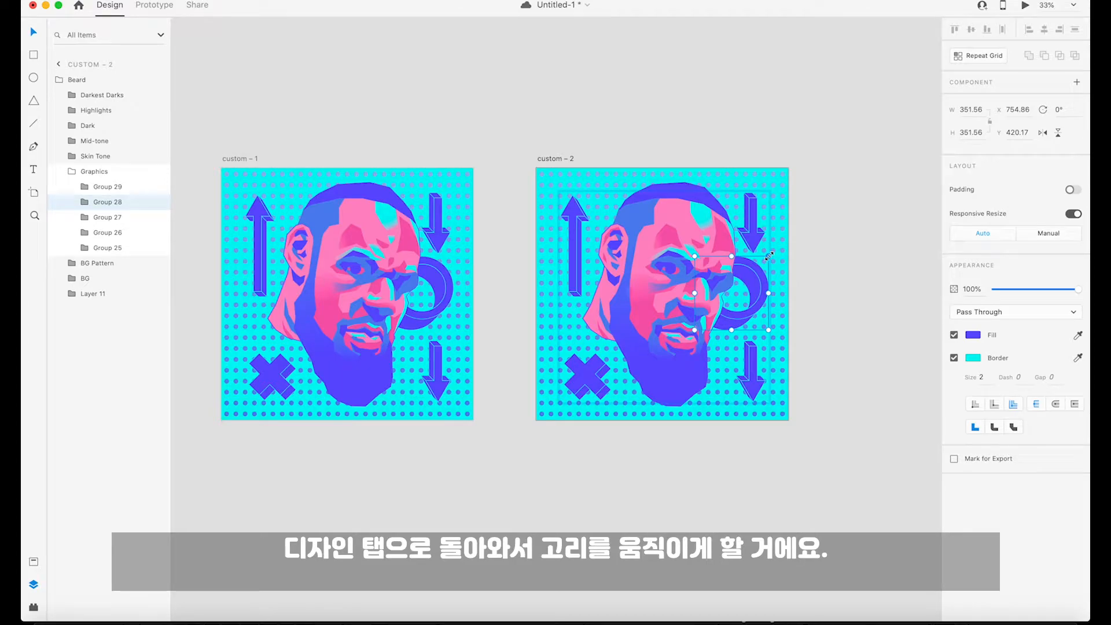
{"action": "left_click_drag", "start_coordinate": [769, 255], "coordinate": [735, 278]}
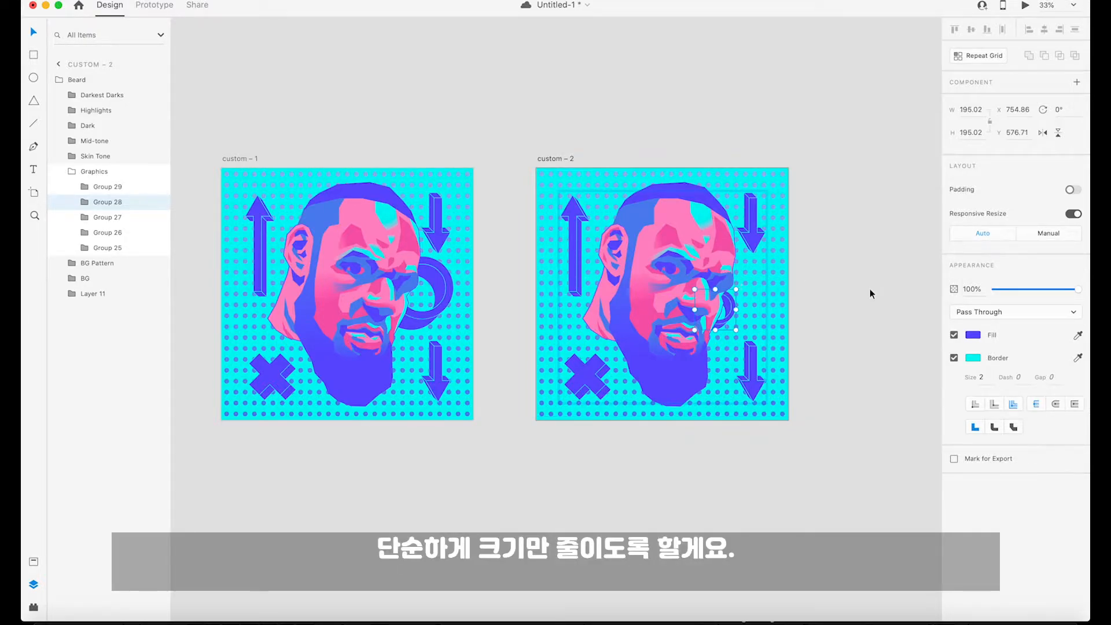
{"action": "left_click", "coordinate": [869, 278]}
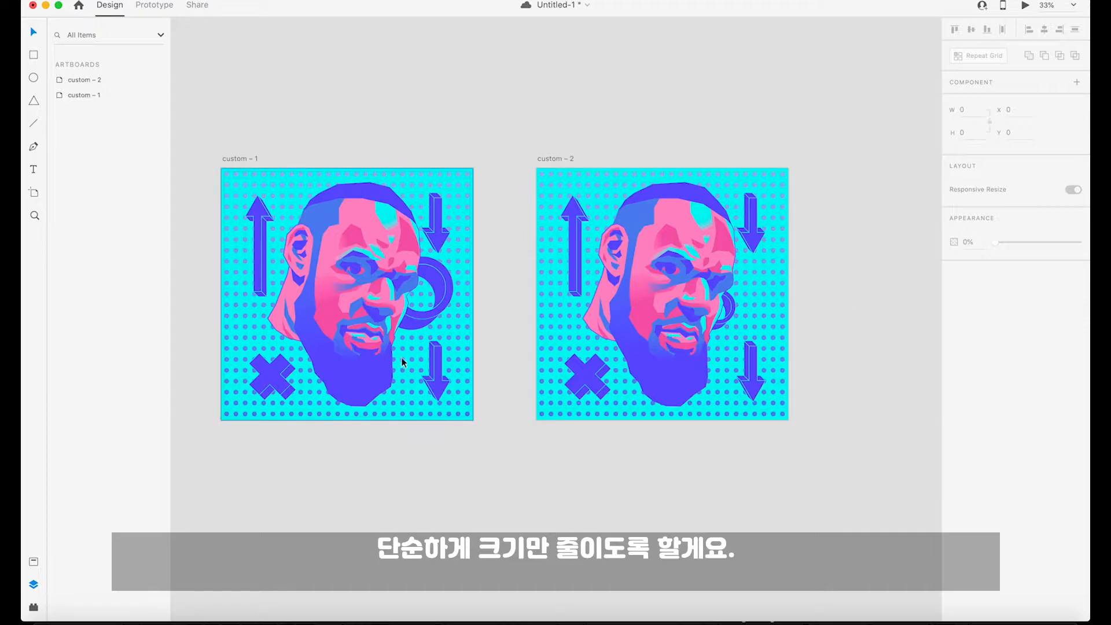
{"action": "left_click", "coordinate": [1025, 7]}
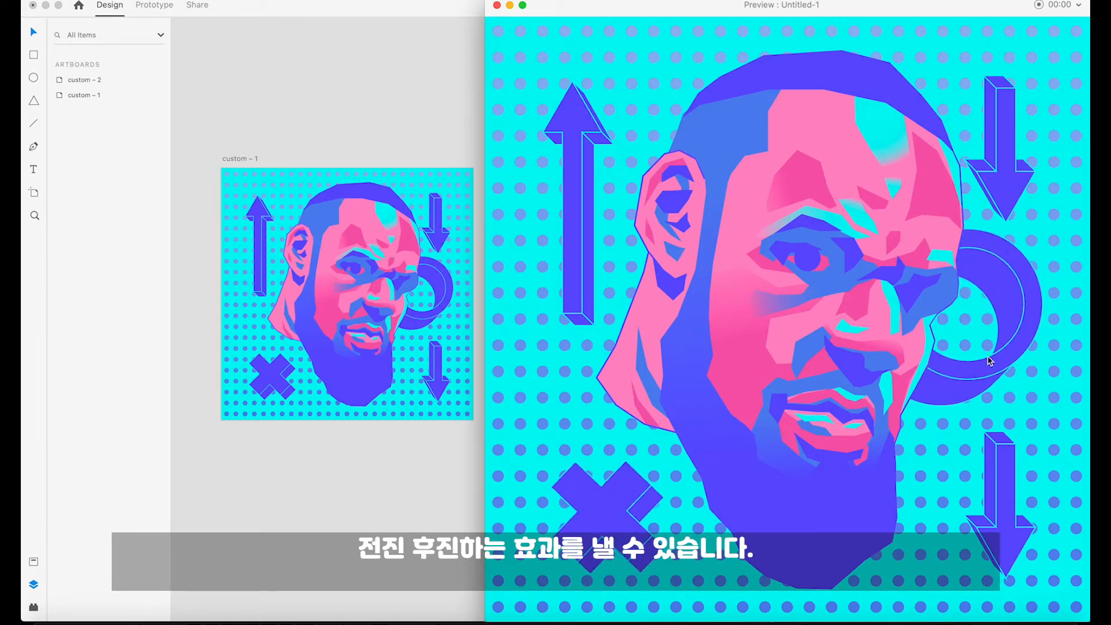
{"action": "left_click", "coordinate": [497, 6]}
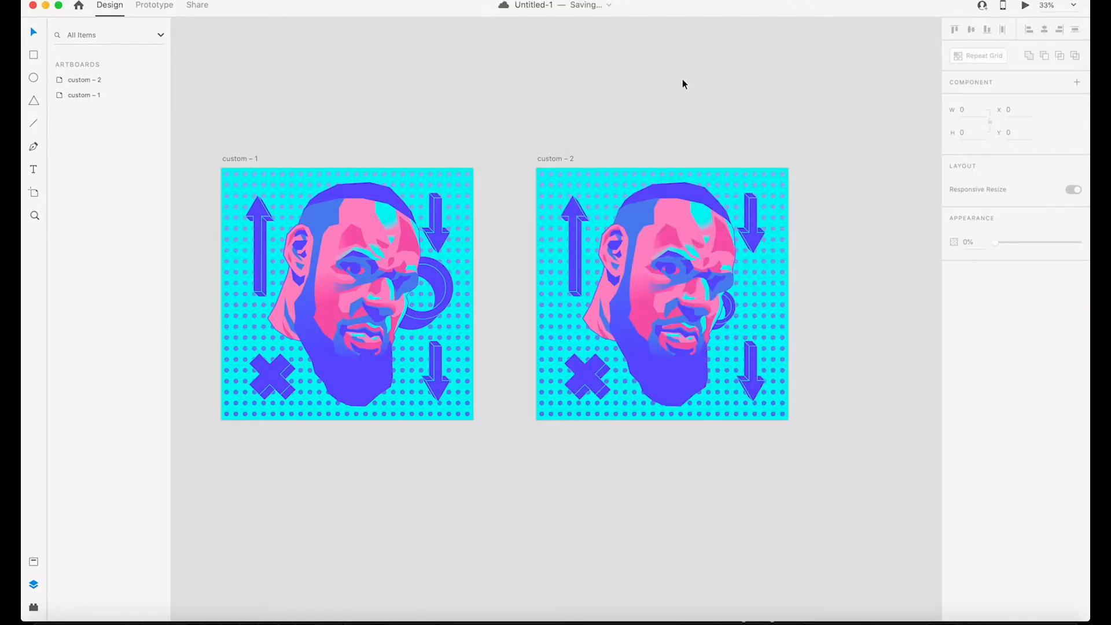
Move the upward arrow on custom – 1 straight down out of the artboard, to a Y position of about 1291
{"action": "left_click_drag", "start_coordinate": [443, 105], "coordinate": [453, 102]}
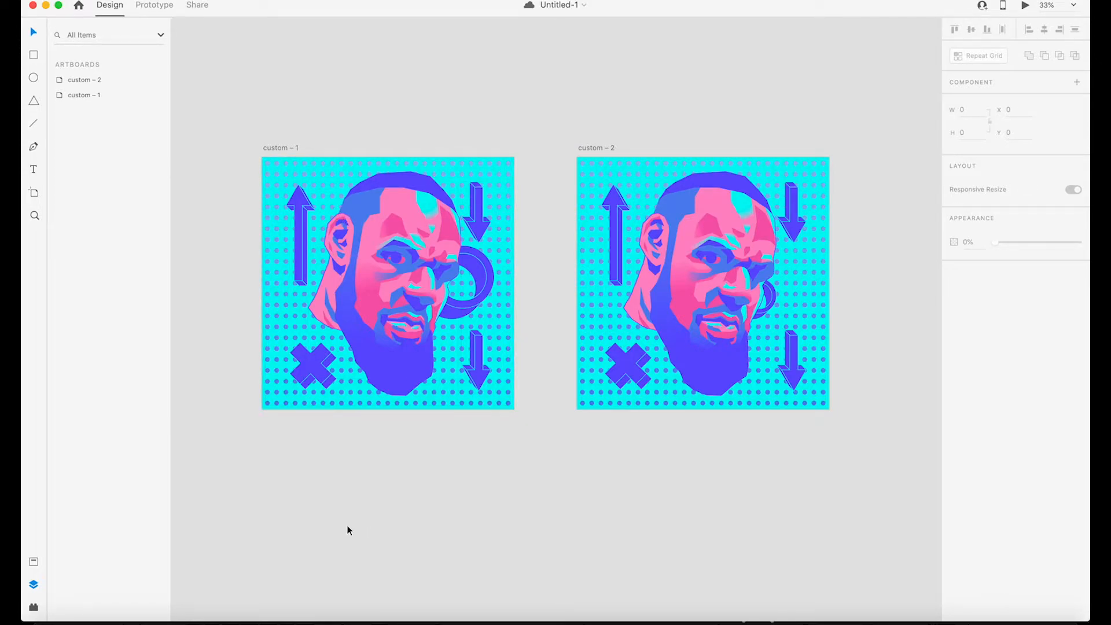
{"action": "left_click", "coordinate": [299, 196]}
{"action": "double_click", "coordinate": [298, 196]}
{"action": "double_click", "coordinate": [298, 196]}
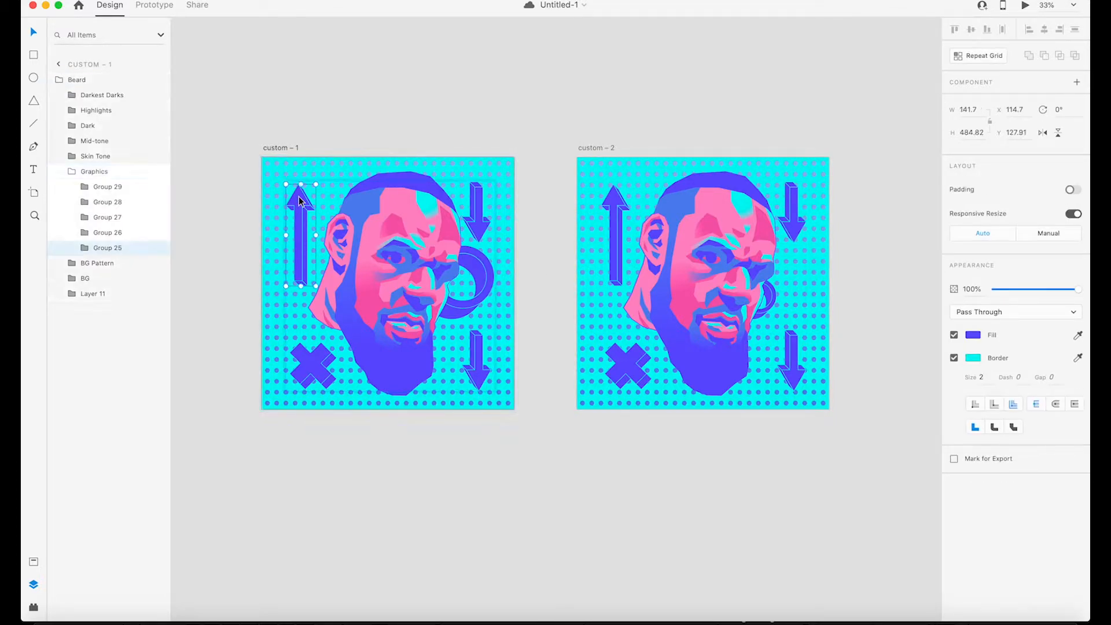
{"action": "left_click_drag", "start_coordinate": [299, 196], "coordinate": [297, 441]}
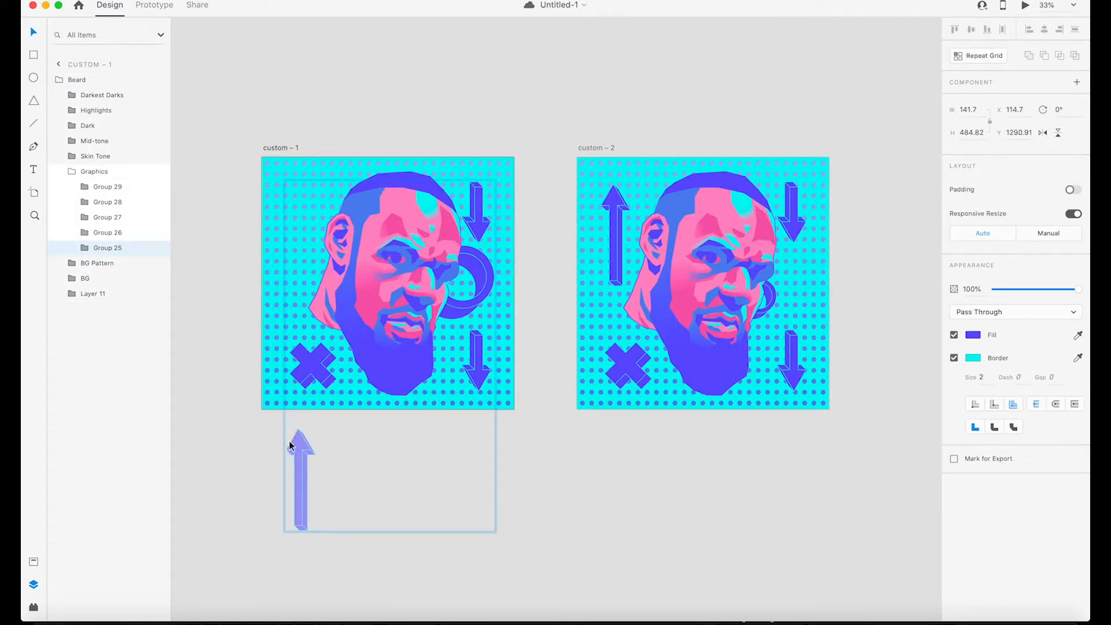
{"action": "left_click", "coordinate": [539, 466]}
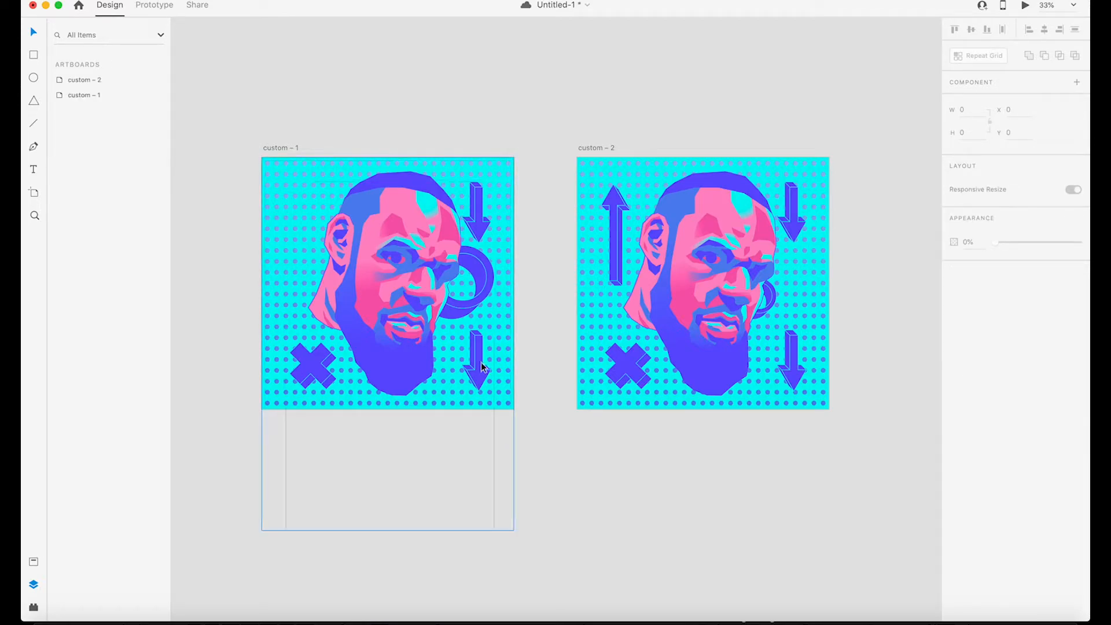
Move both downward arrows on custom – 1 together straight up until they sit above the artboard
{"action": "double_click", "coordinate": [479, 366]}
{"action": "double_click", "coordinate": [478, 362]}
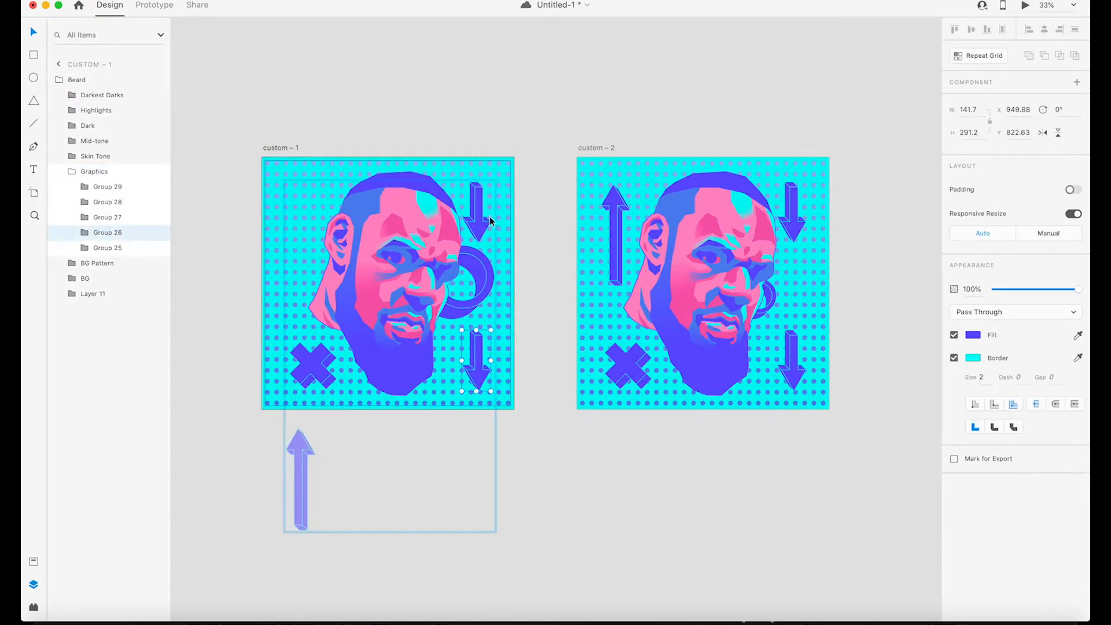
{"action": "left_click_drag", "start_coordinate": [474, 327], "coordinate": [464, 99]}
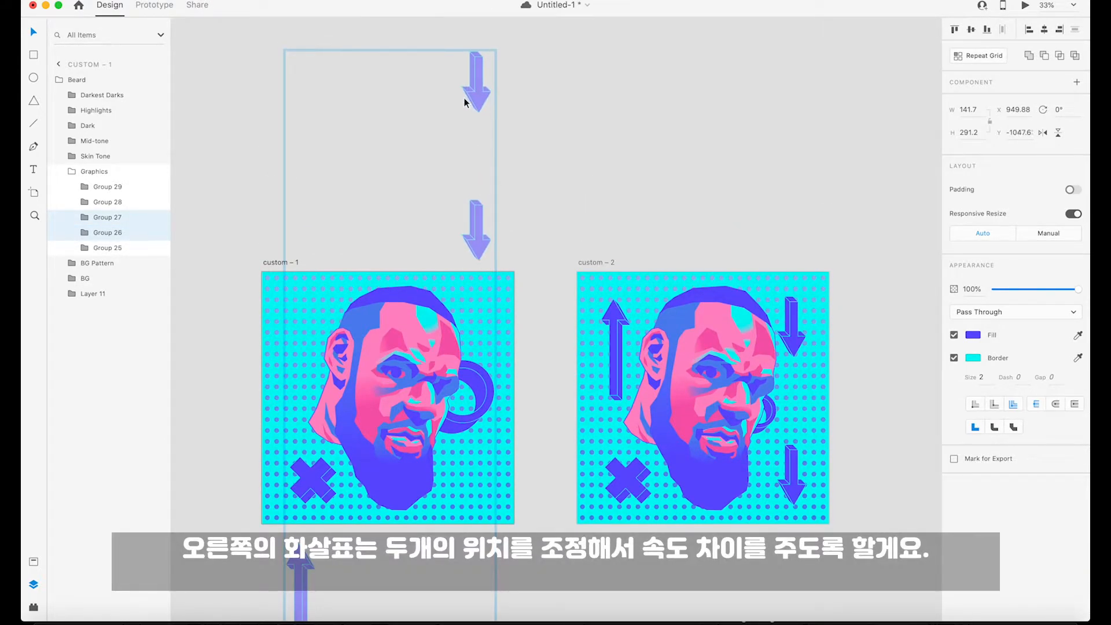
{"action": "left_click", "coordinate": [515, 235]}
Swap the order of the two arrows above custom – 1, placing them at Y about -666 and -318, and preview the animation
{"action": "left_click", "coordinate": [489, 241]}
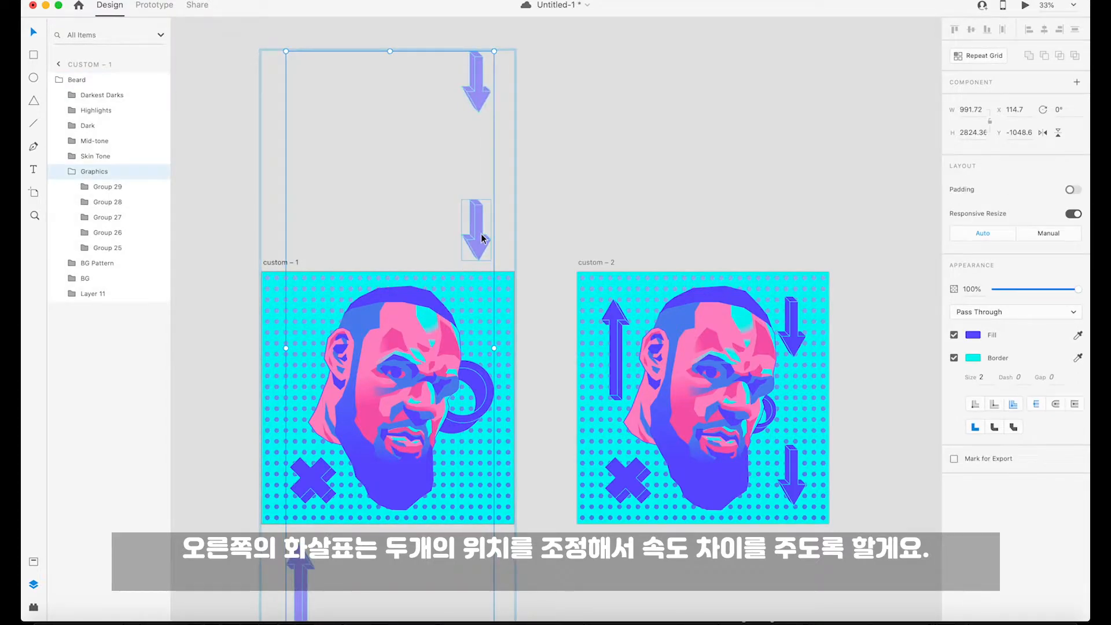
{"action": "double_click", "coordinate": [481, 235]}
{"action": "left_click_drag", "start_coordinate": [481, 232], "coordinate": [483, 168]}
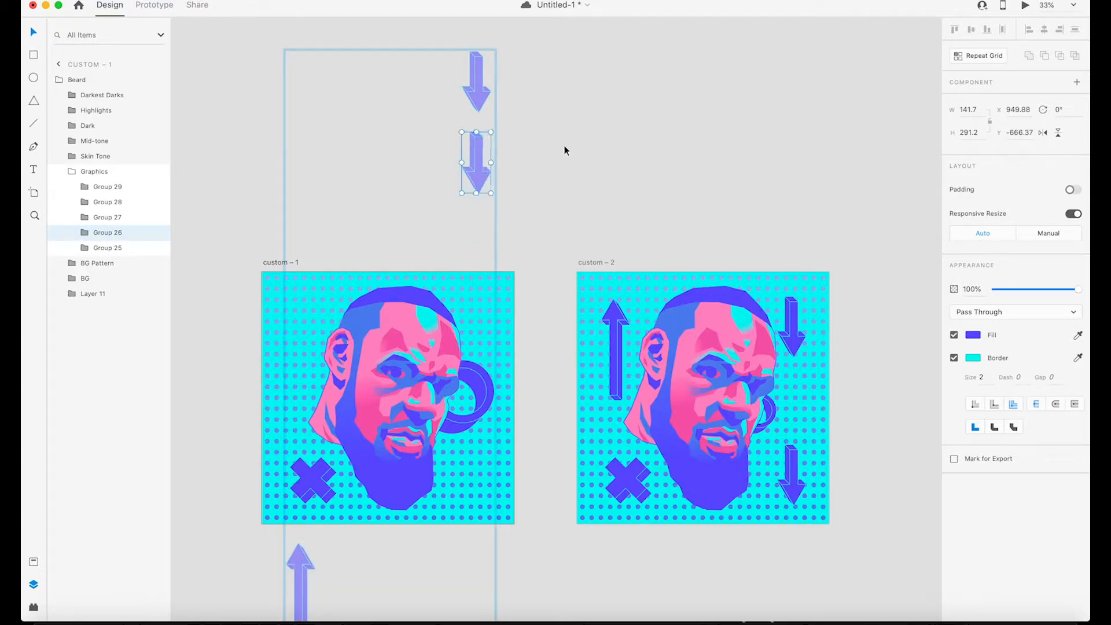
{"action": "left_click_drag", "start_coordinate": [479, 96], "coordinate": [487, 245]}
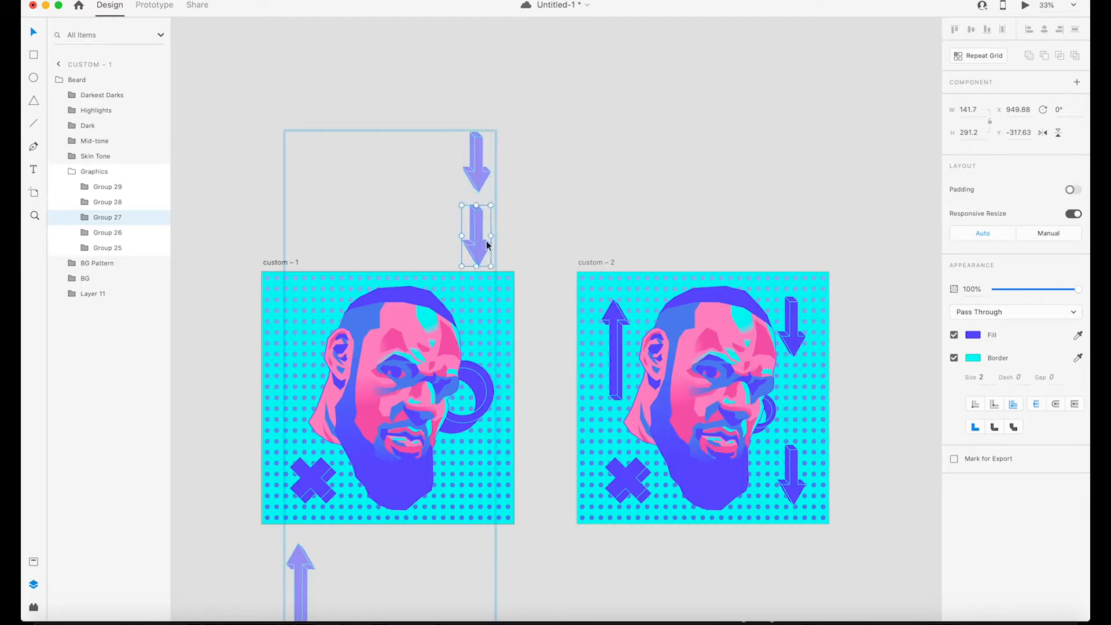
{"action": "left_click", "coordinate": [537, 215]}
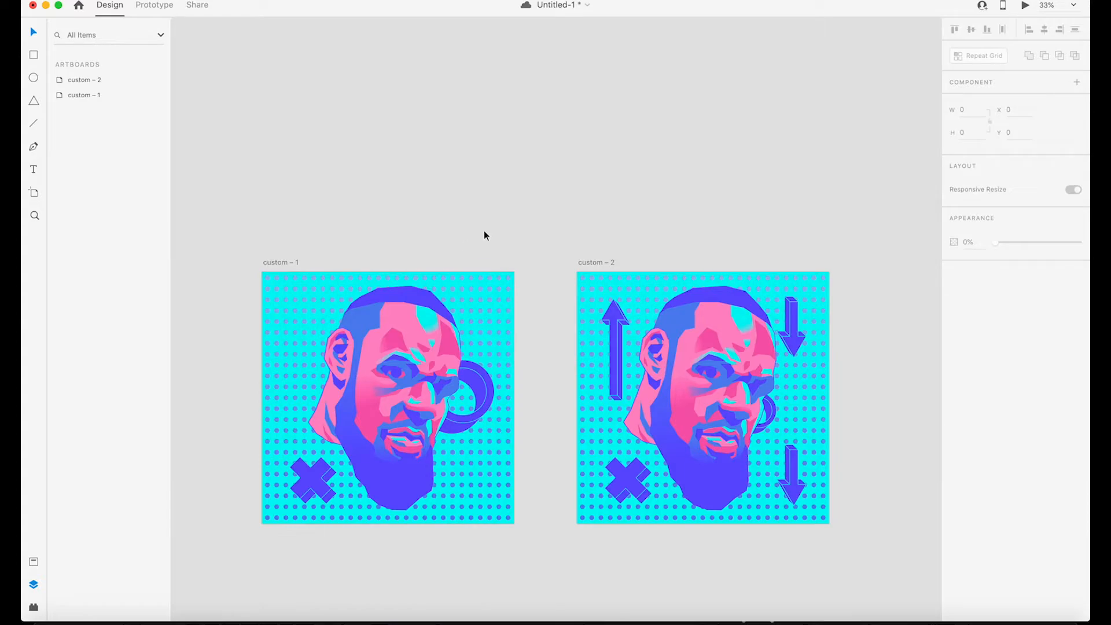
{"action": "left_click", "coordinate": [1025, 6]}
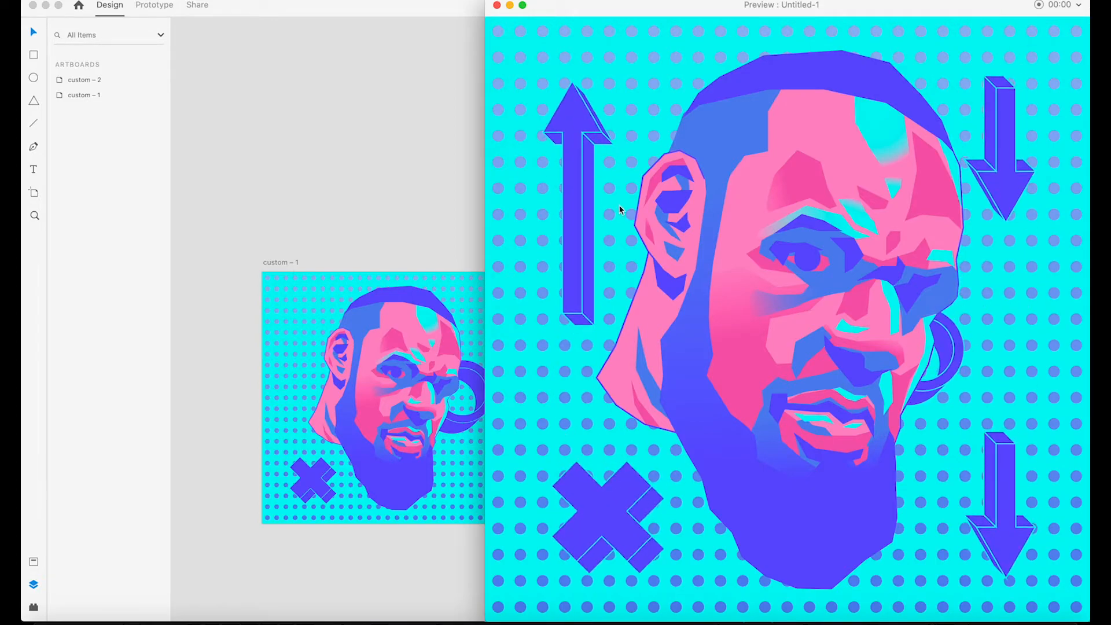
{"action": "left_click", "coordinate": [496, 5]}
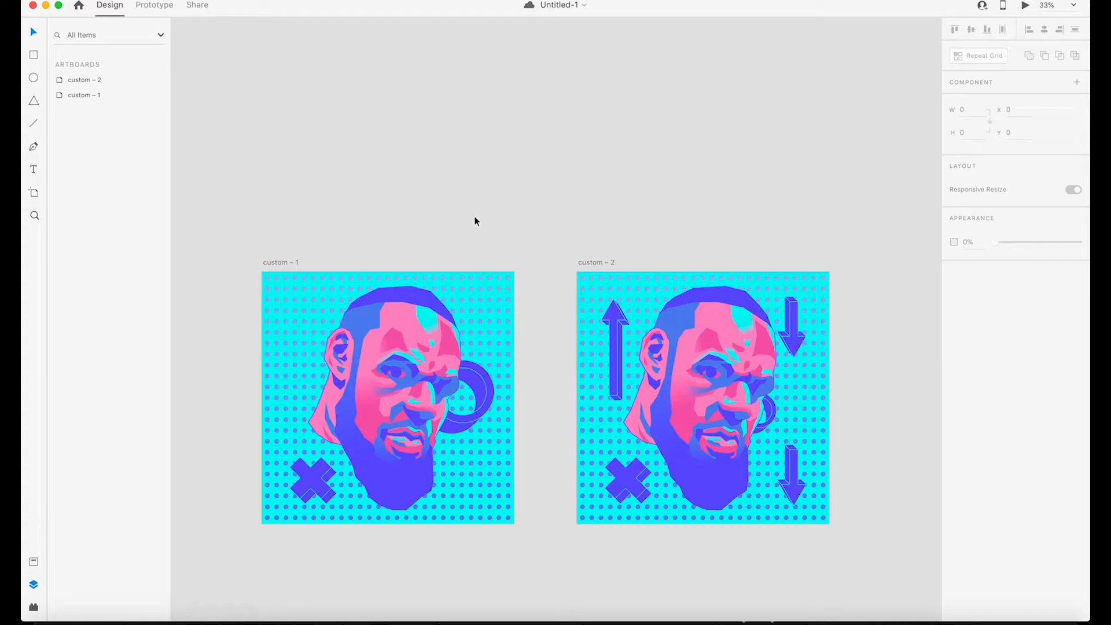
Duplicate the custom – 2 artboard and place the copy beside it as a third frame
{"action": "left_click_drag", "start_coordinate": [671, 165], "coordinate": [578, 104]}
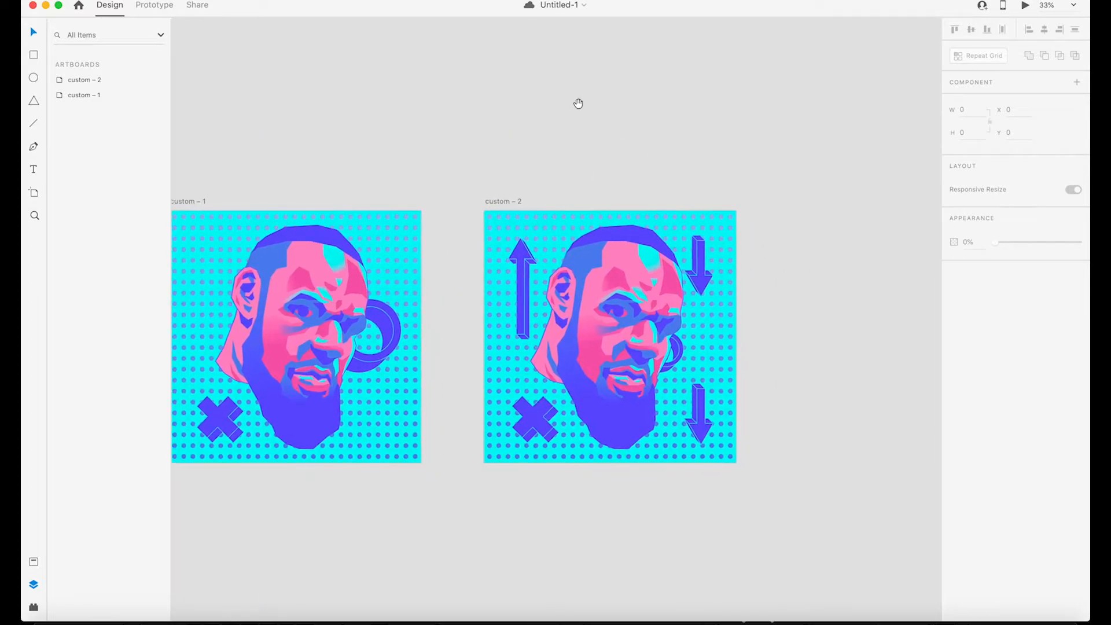
{"action": "left_click_drag", "start_coordinate": [526, 134], "coordinate": [528, 104]}
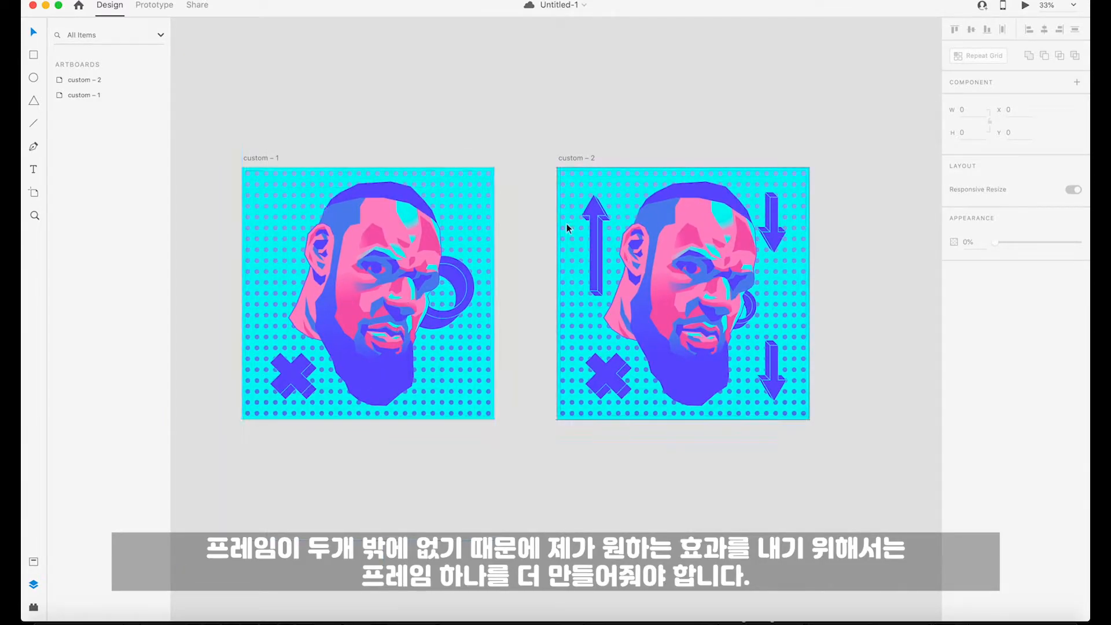
{"action": "scroll", "coordinate": [676, 106], "scroll_direction": "right", "scroll_amount": 5}
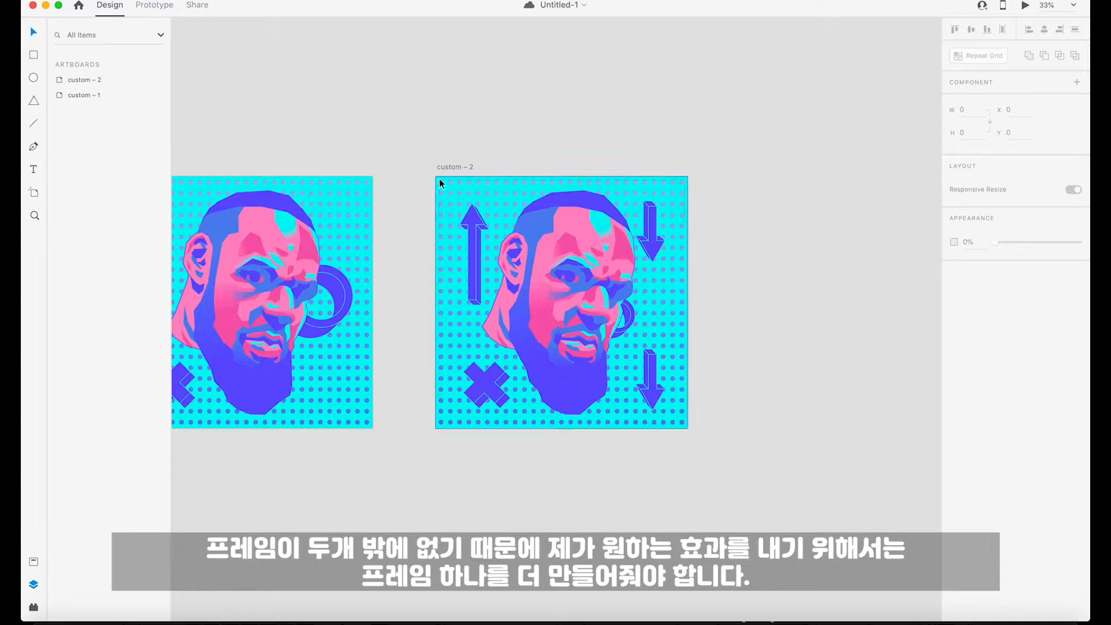
{"action": "left_click_drag", "start_coordinate": [443, 168], "coordinate": [758, 162]}
{"action": "left_click", "coordinate": [770, 128]}
Redirect the prototype link of custom – 2 from custom – 1 to the new custom – 3 artboard
{"action": "left_click_drag", "start_coordinate": [795, 111], "coordinate": [761, 93]}
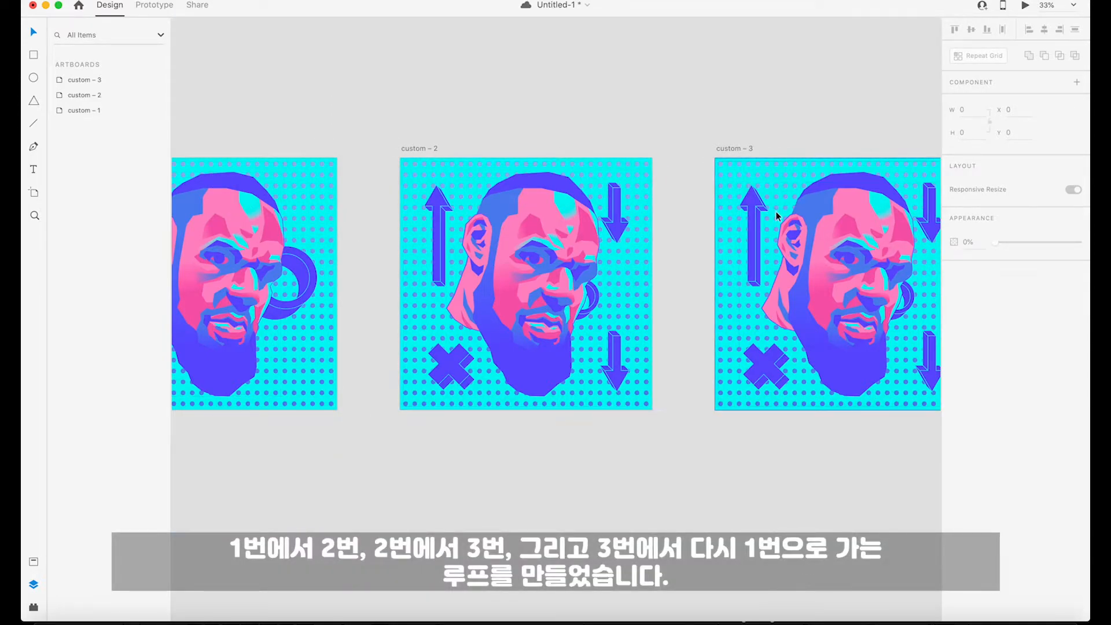
{"action": "left_click", "coordinate": [153, 6]}
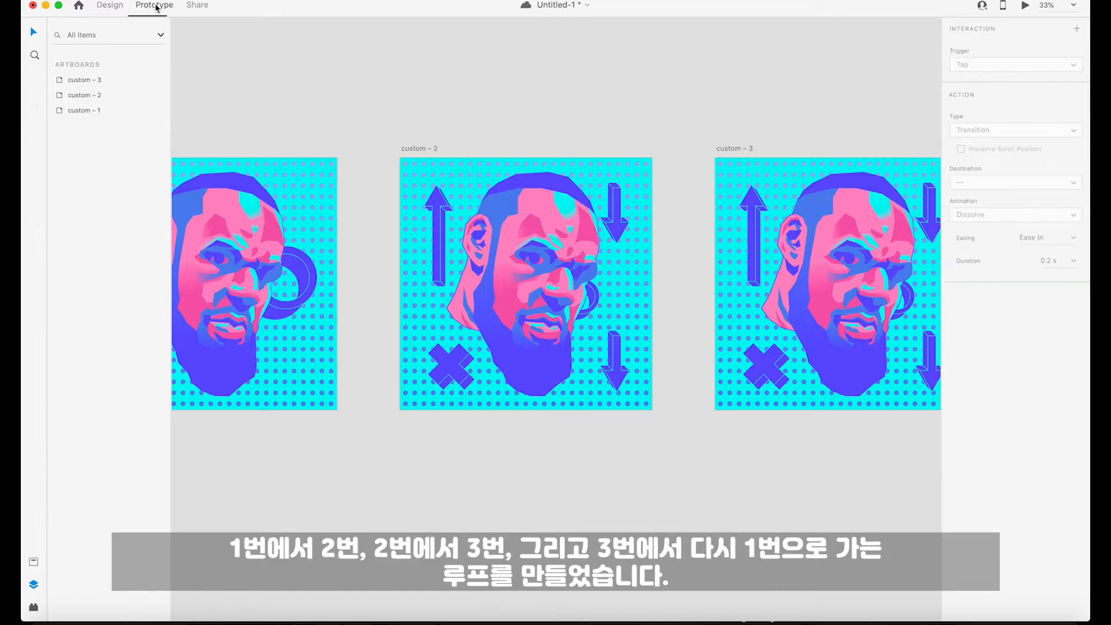
{"action": "left_click", "coordinate": [408, 148]}
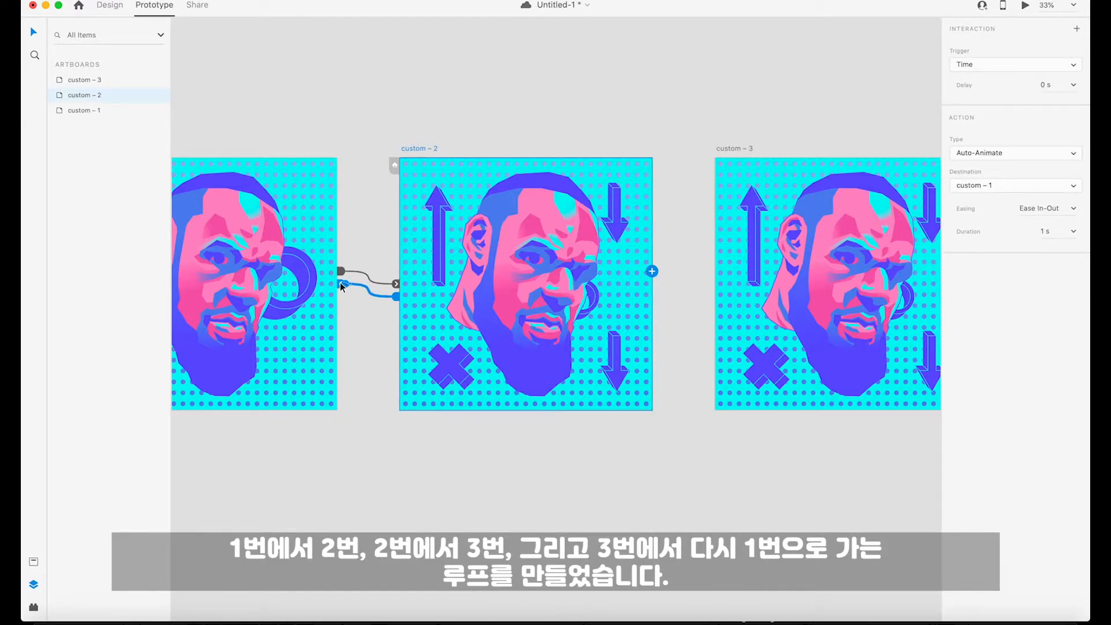
{"action": "left_click_drag", "start_coordinate": [341, 285], "coordinate": [735, 260]}
Link custom – 3 back to custom – 1 with a Time-triggered Auto-Animate, and check the settings of the custom – 2 link
{"action": "left_click", "coordinate": [730, 147]}
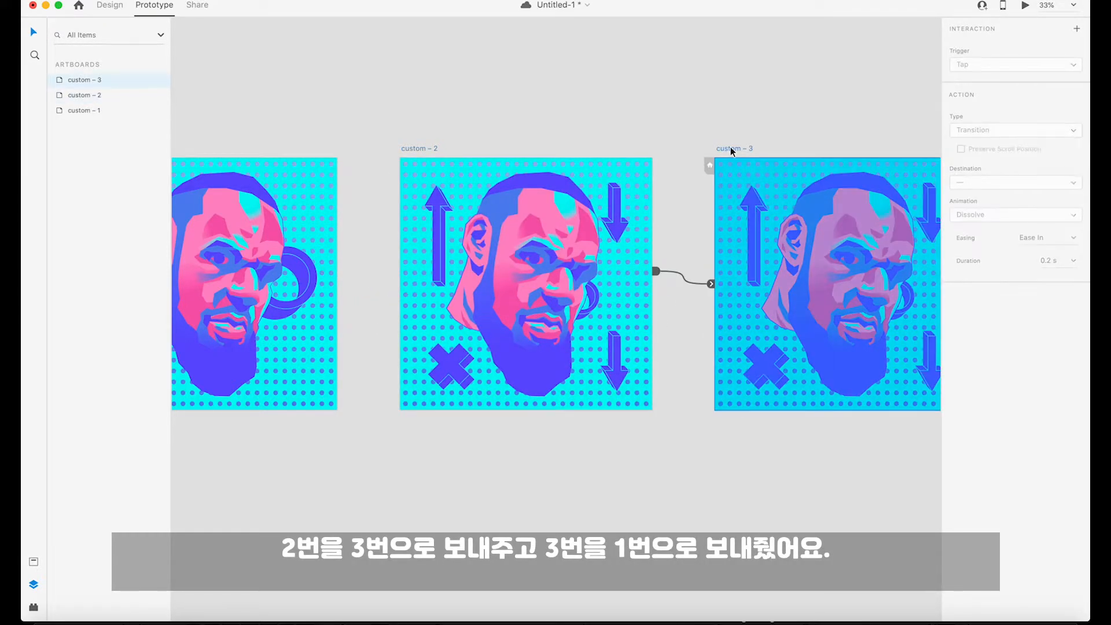
{"action": "left_click_drag", "start_coordinate": [842, 233], "coordinate": [706, 226]}
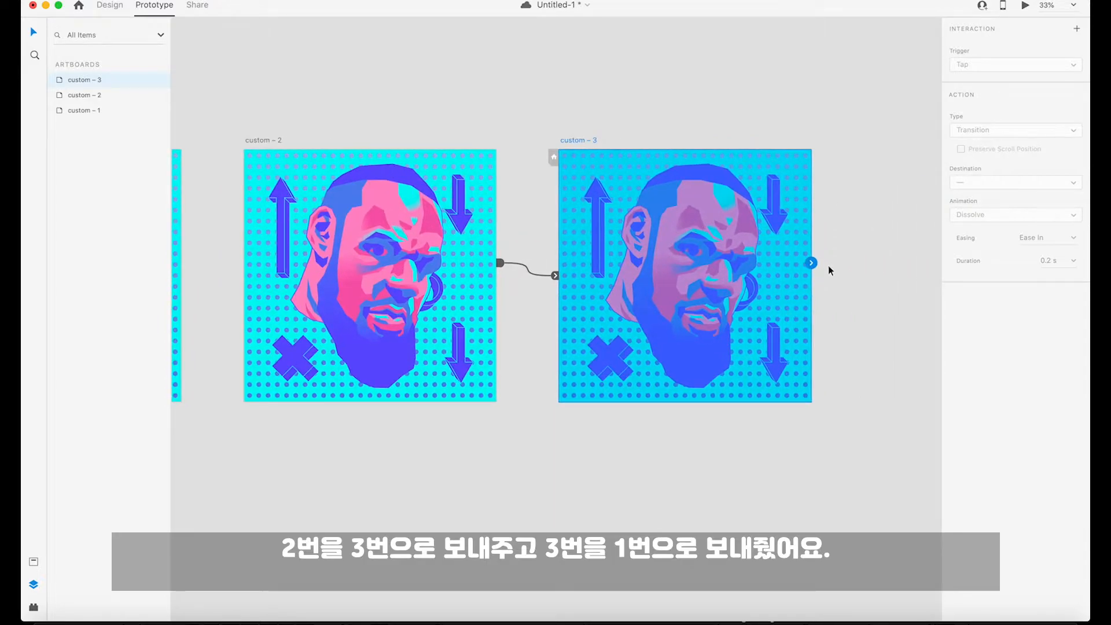
{"action": "left_click_drag", "start_coordinate": [736, 298], "coordinate": [216, 216]}
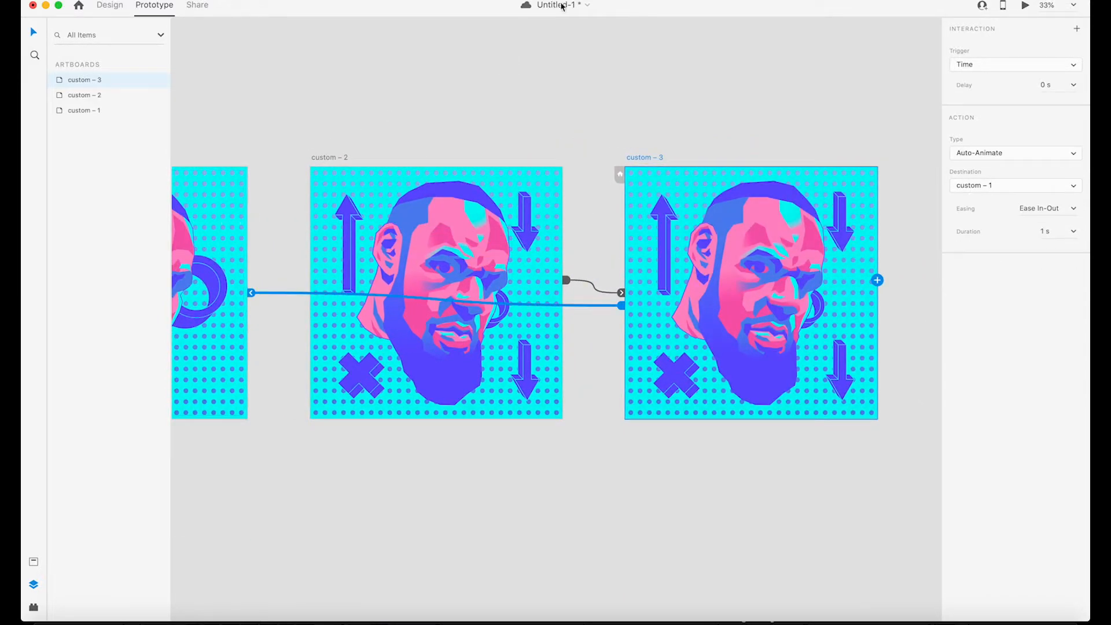
{"action": "left_click", "coordinate": [625, 55]}
{"action": "left_click", "coordinate": [322, 157]}
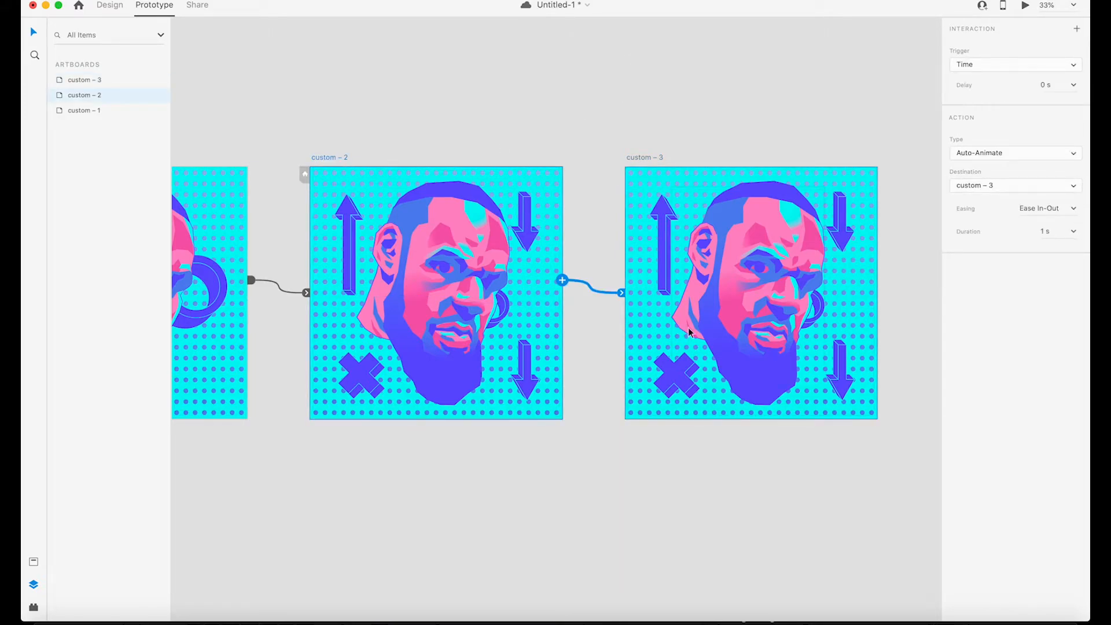
Return to Design mode and move the upward arrow on custom – 3 straight up out of the artboard
{"action": "left_click", "coordinate": [662, 223]}
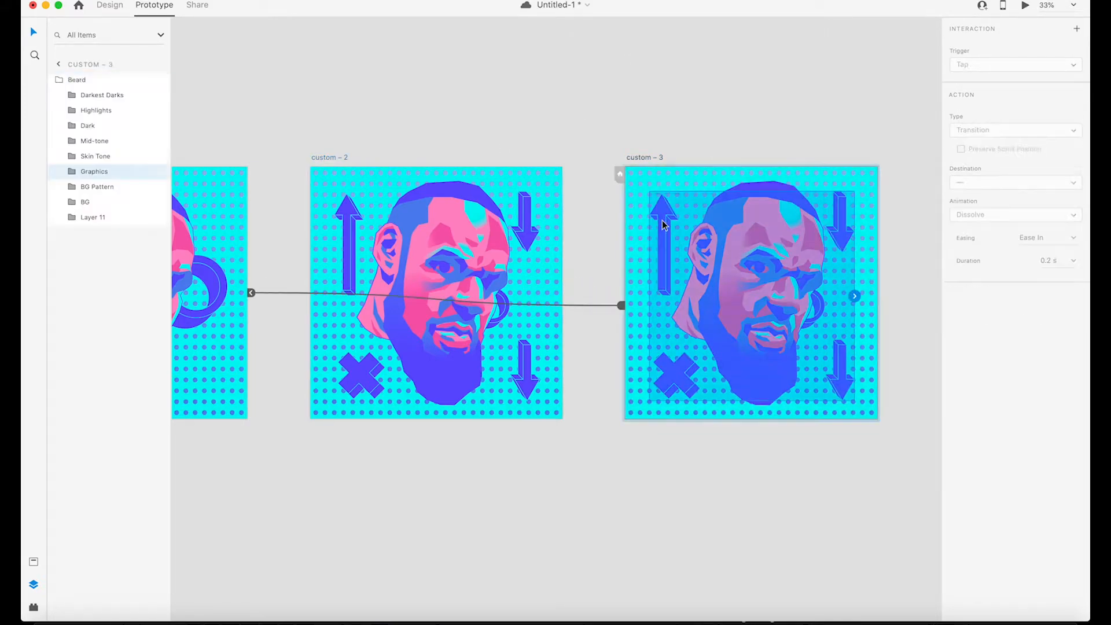
{"action": "double_click", "coordinate": [665, 225]}
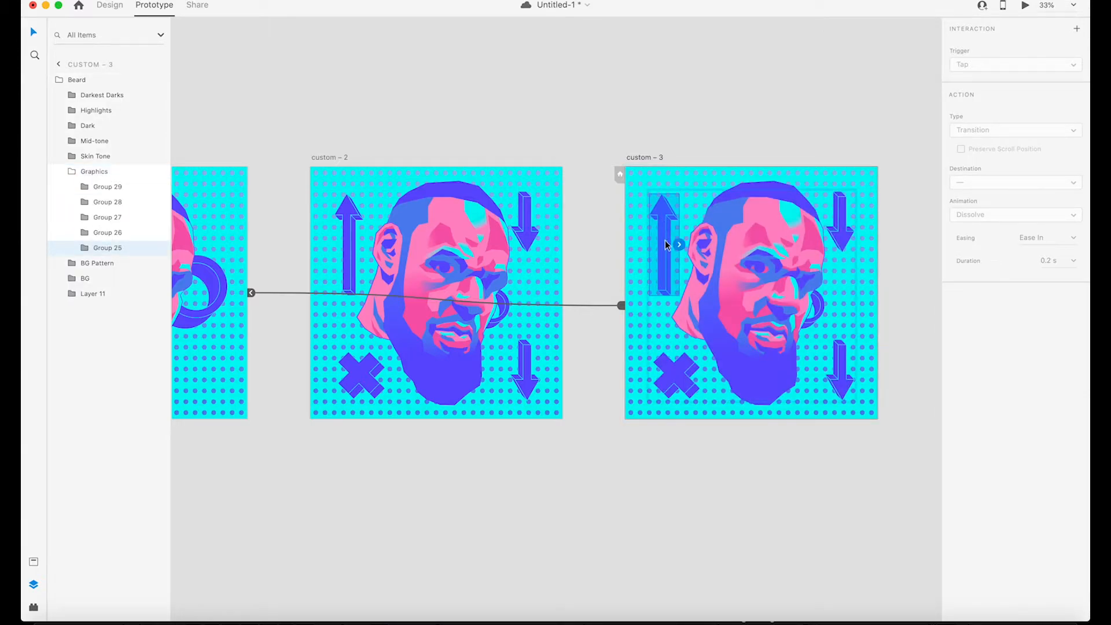
{"action": "left_click", "coordinate": [109, 6]}
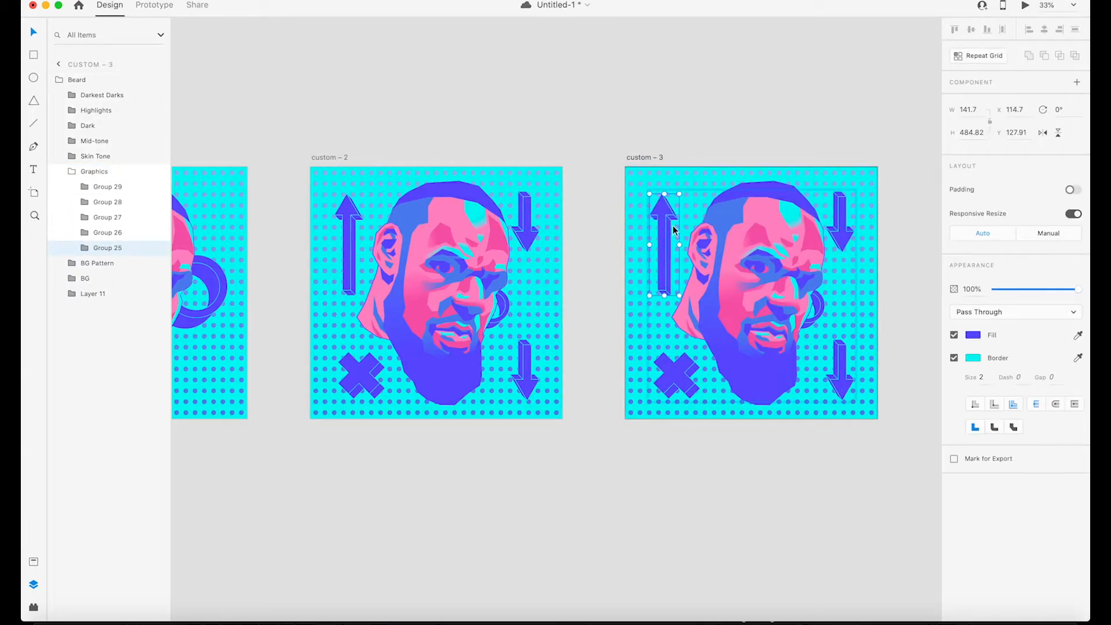
{"action": "left_click_drag", "start_coordinate": [663, 206], "coordinate": [669, 50]}
{"action": "left_click", "coordinate": [915, 215]}
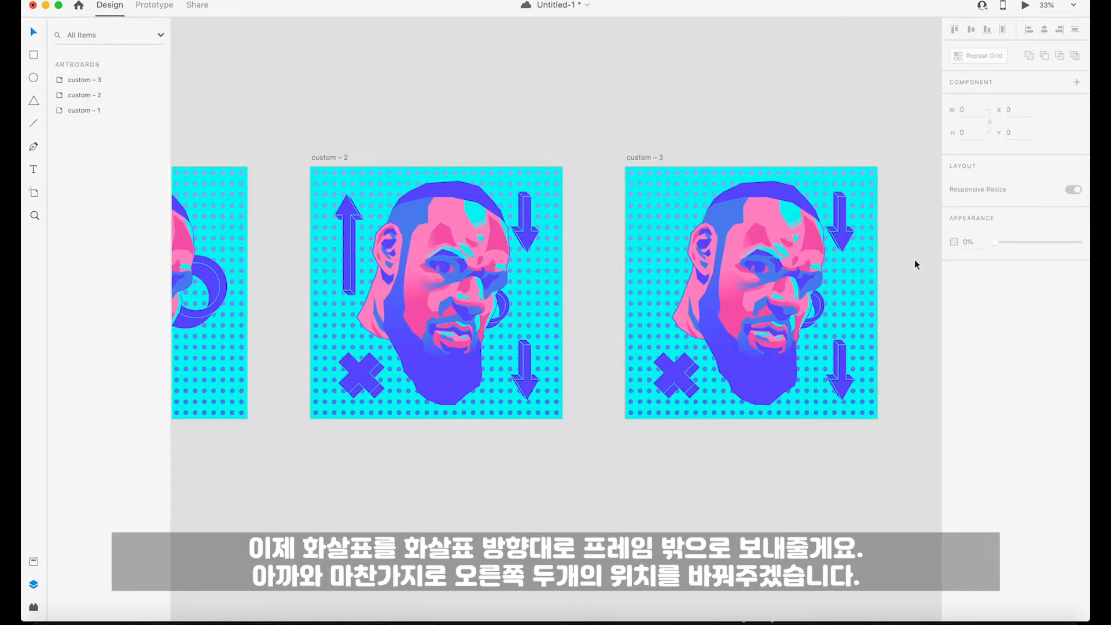
Move the upper downward arrow on custom – 3 straight down below the artboard, to a Y position of about 1765
{"action": "scroll", "coordinate": [914, 259], "scroll_direction": "right", "scroll_amount": 3}
{"action": "left_click", "coordinate": [766, 217]}
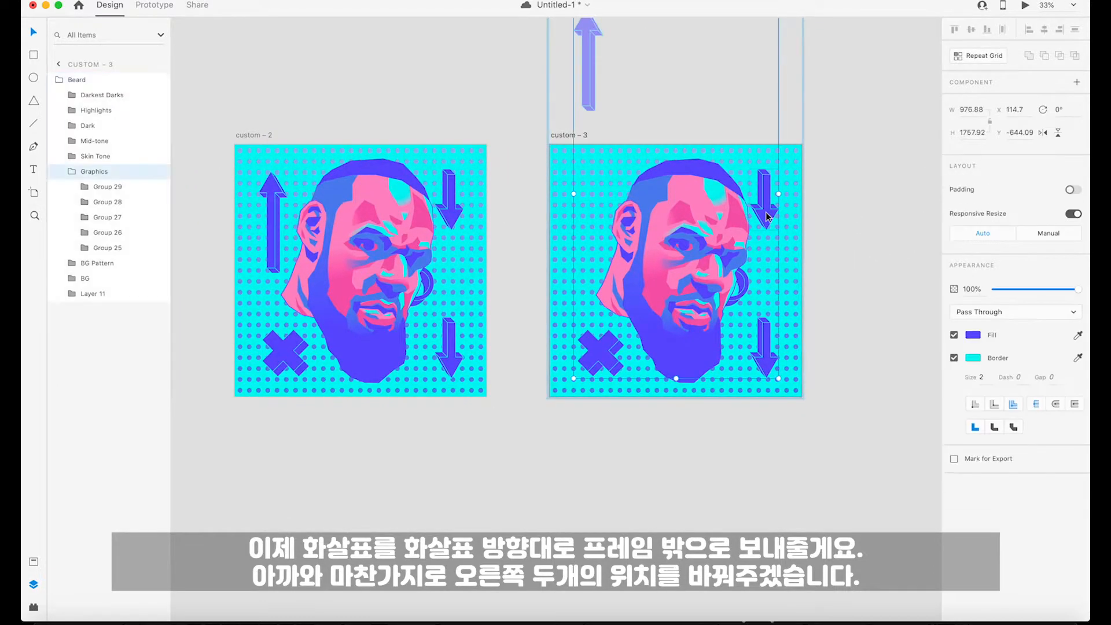
{"action": "left_click", "coordinate": [766, 217]}
{"action": "left_click_drag", "start_coordinate": [767, 220], "coordinate": [761, 566]}
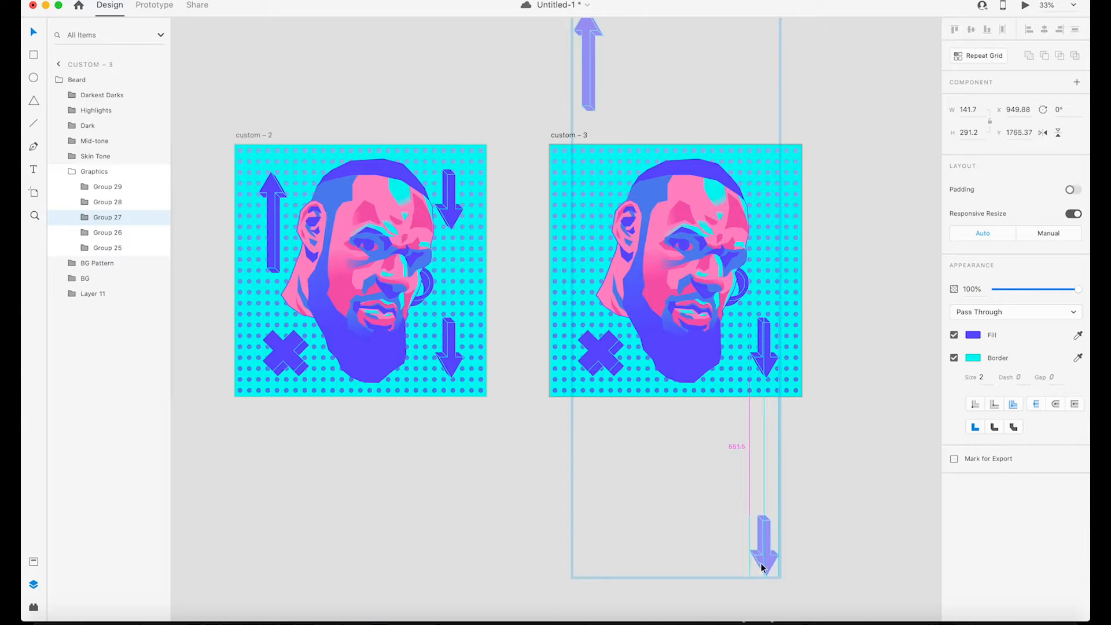
Move the lower downward arrow on custom – 3 straight down until it sits below the artboard
{"action": "double_click", "coordinate": [767, 363]}
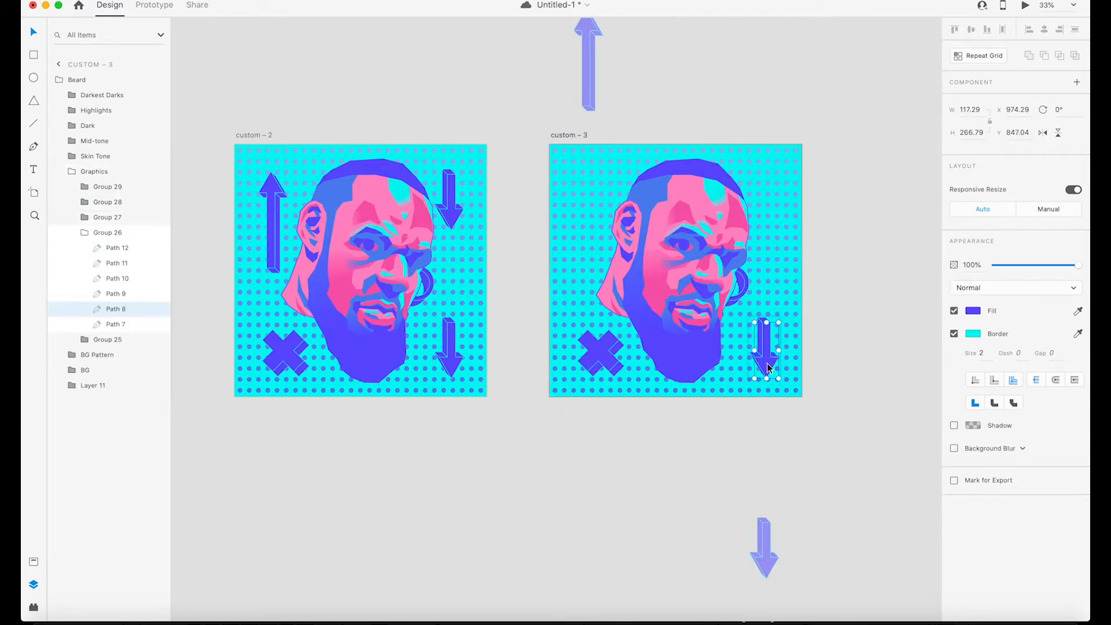
{"action": "left_click", "coordinate": [838, 356]}
{"action": "double_click", "coordinate": [765, 366]}
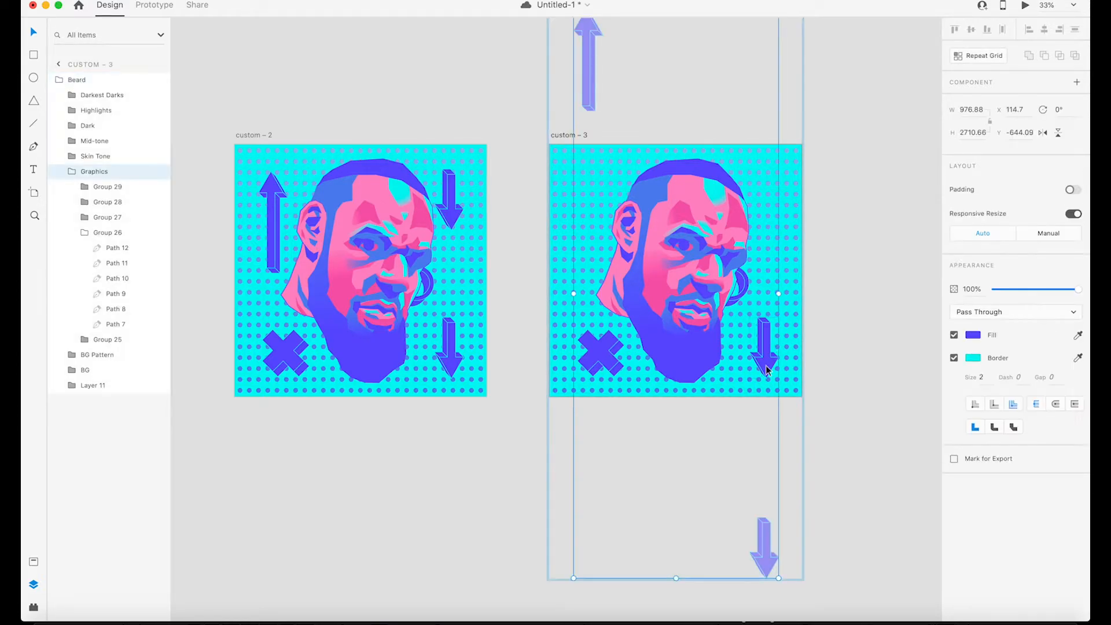
{"action": "double_click", "coordinate": [767, 369]}
{"action": "left_click_drag", "start_coordinate": [766, 369], "coordinate": [765, 461]}
{"action": "left_click", "coordinate": [855, 296]}
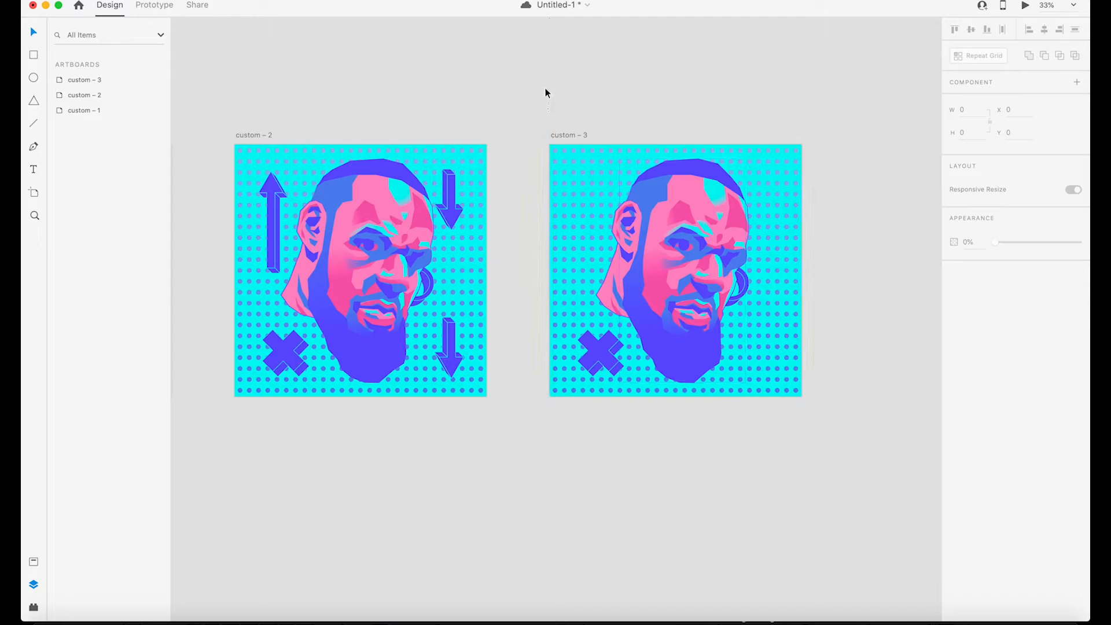
Switch to Prototype mode with custom – 3 selected and preview the three-artboard animation
{"action": "scroll", "coordinate": [555, 82], "scroll_direction": "left", "scroll_amount": 1}
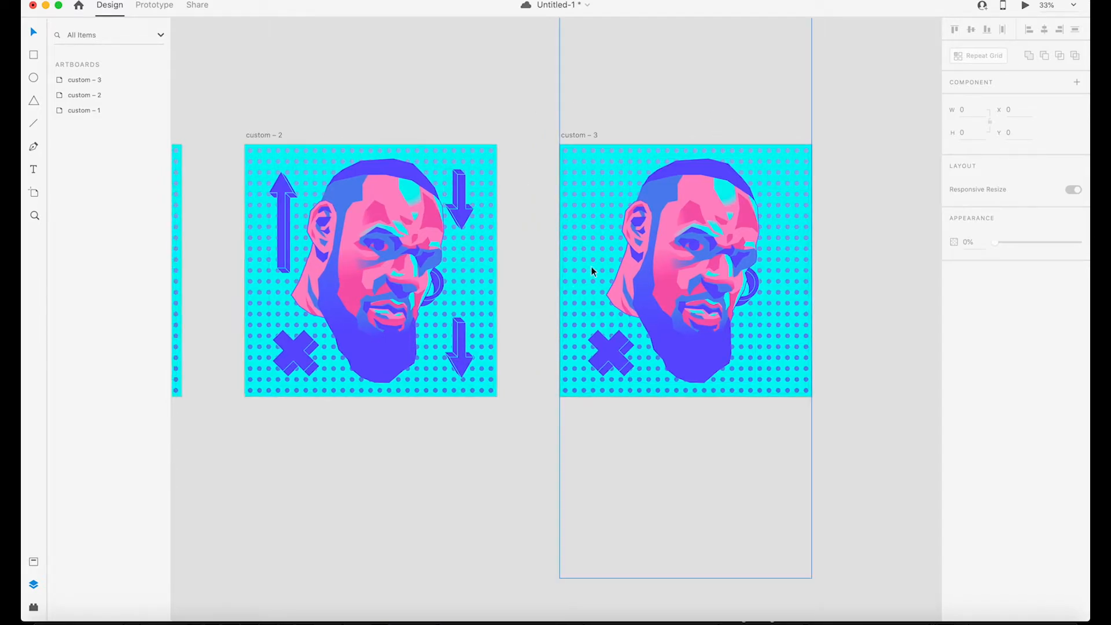
{"action": "left_click", "coordinate": [576, 137]}
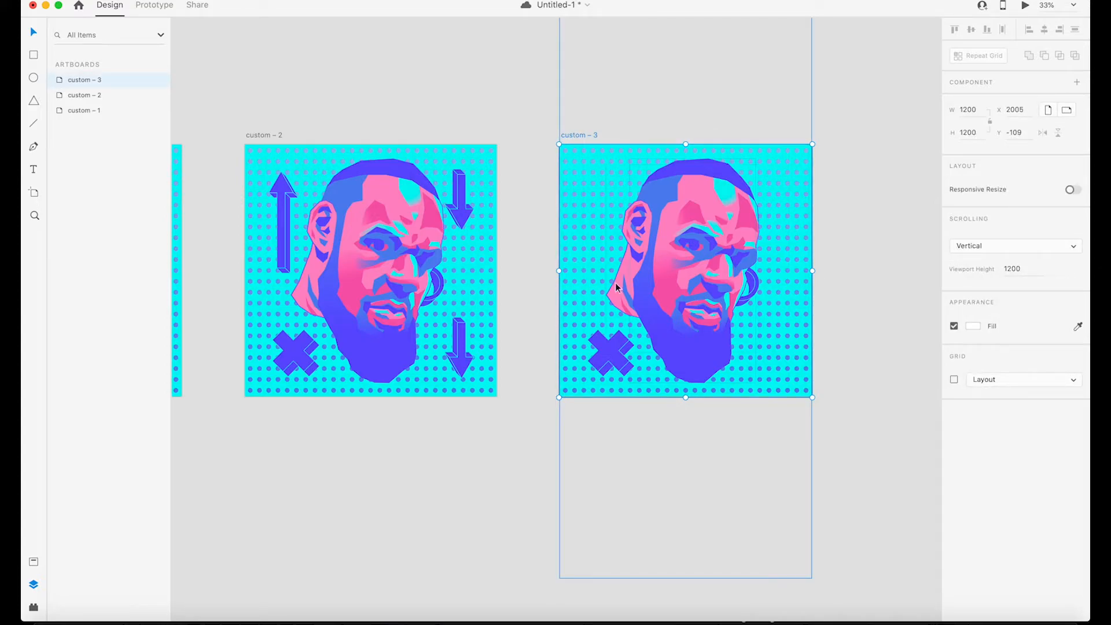
{"action": "left_click", "coordinate": [738, 80]}
{"action": "left_click", "coordinate": [574, 134]}
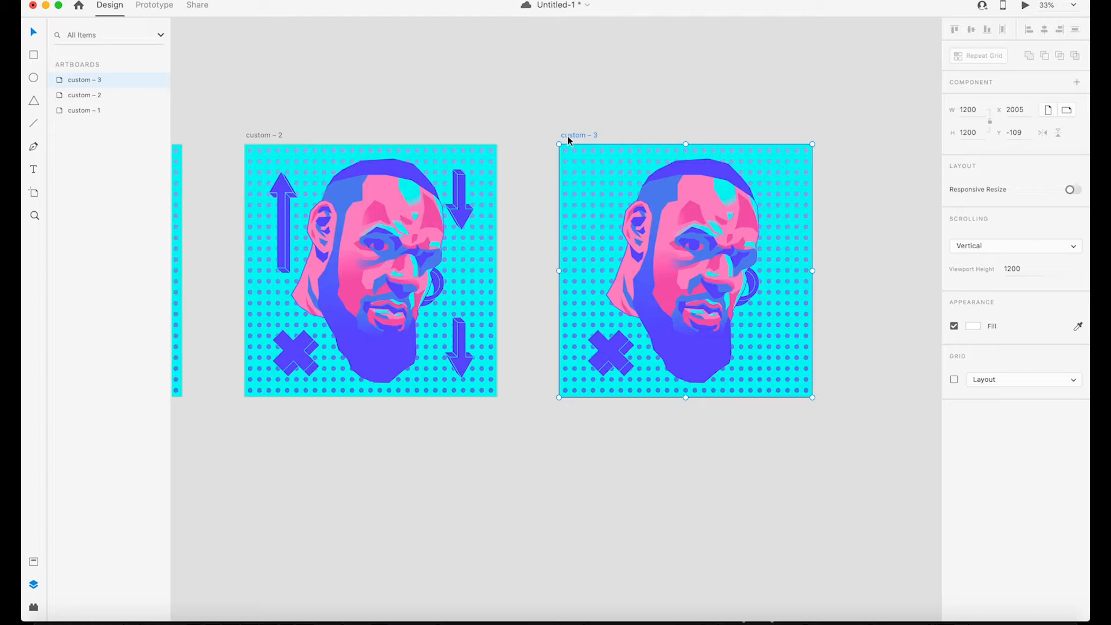
{"action": "left_click", "coordinate": [155, 8]}
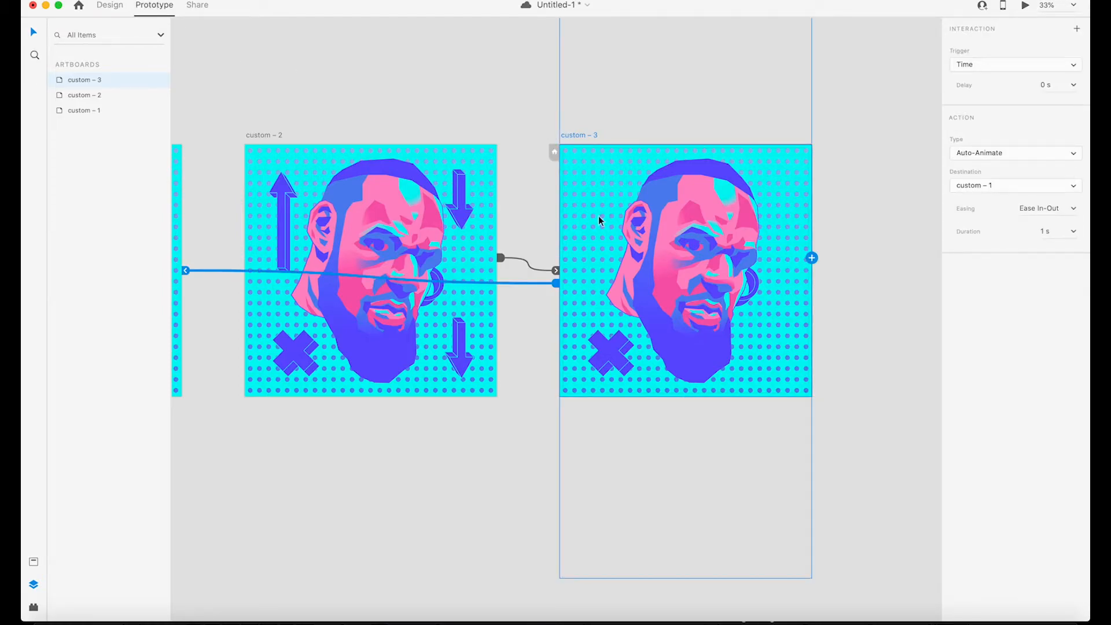
{"action": "scroll", "coordinate": [637, 122], "scroll_direction": "left", "scroll_amount": 5}
{"action": "scroll", "coordinate": [729, 136], "scroll_direction": "right", "scroll_amount": 1}
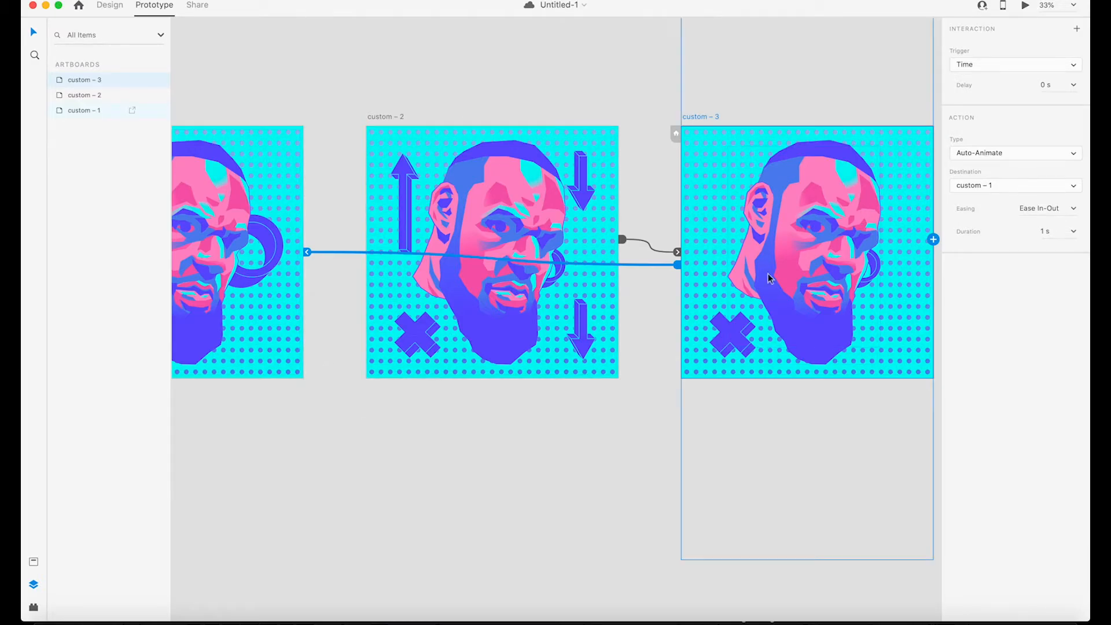
{"action": "left_click", "coordinate": [1027, 6]}
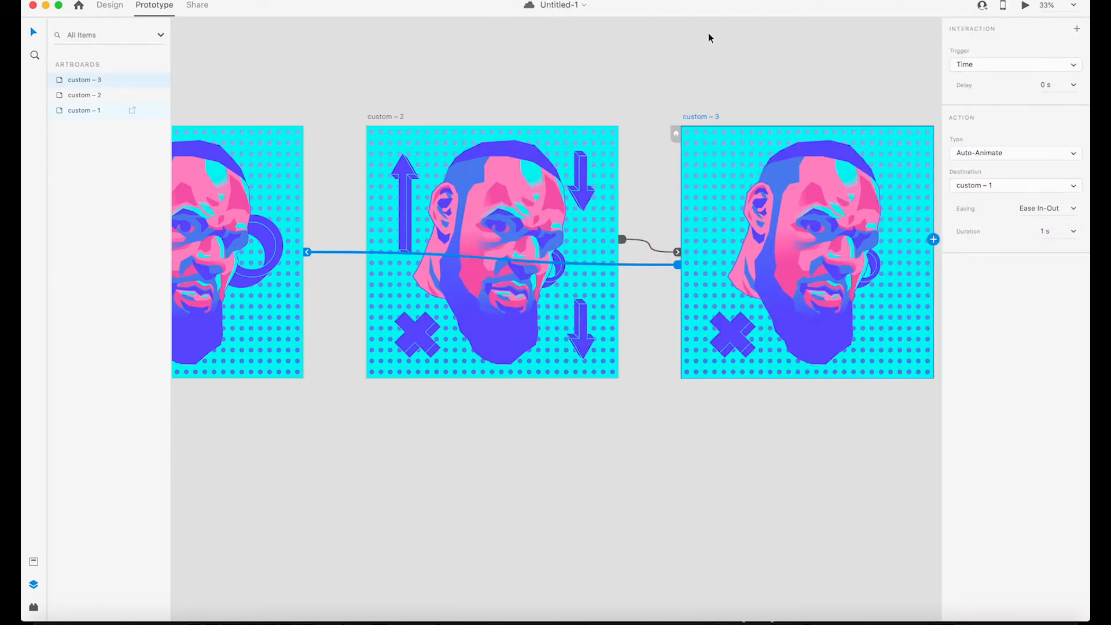
Change the custom – 3 link to custom – 1 to a Transition with its animation set to None, and preview the loop
{"action": "left_click", "coordinate": [708, 36]}
{"action": "left_click", "coordinate": [693, 118]}
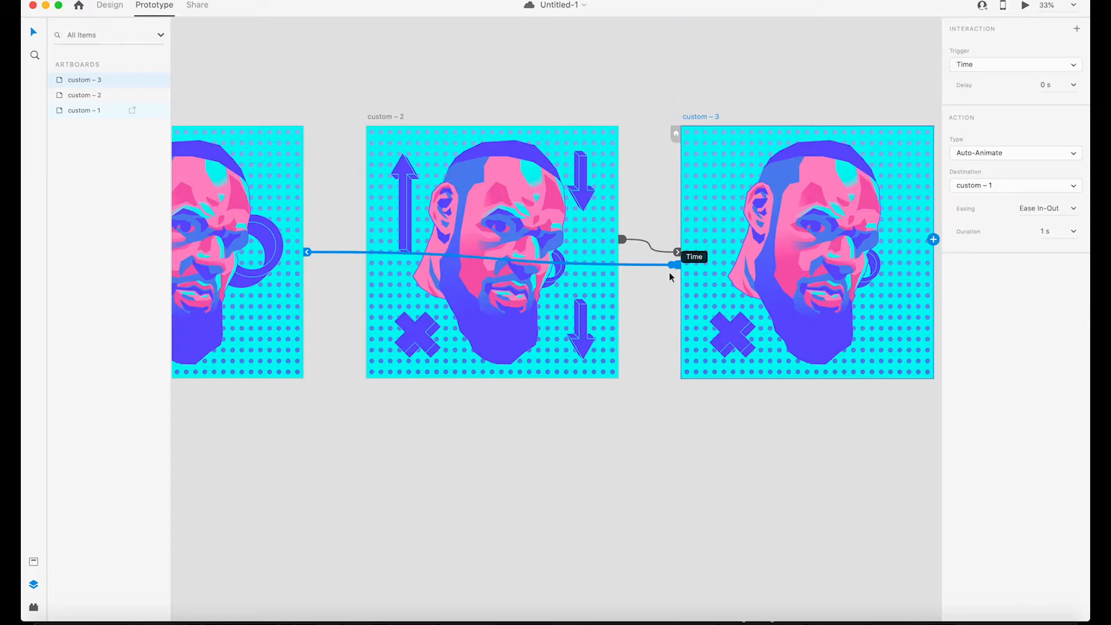
{"action": "left_click", "coordinate": [661, 295]}
{"action": "left_click", "coordinate": [687, 118]}
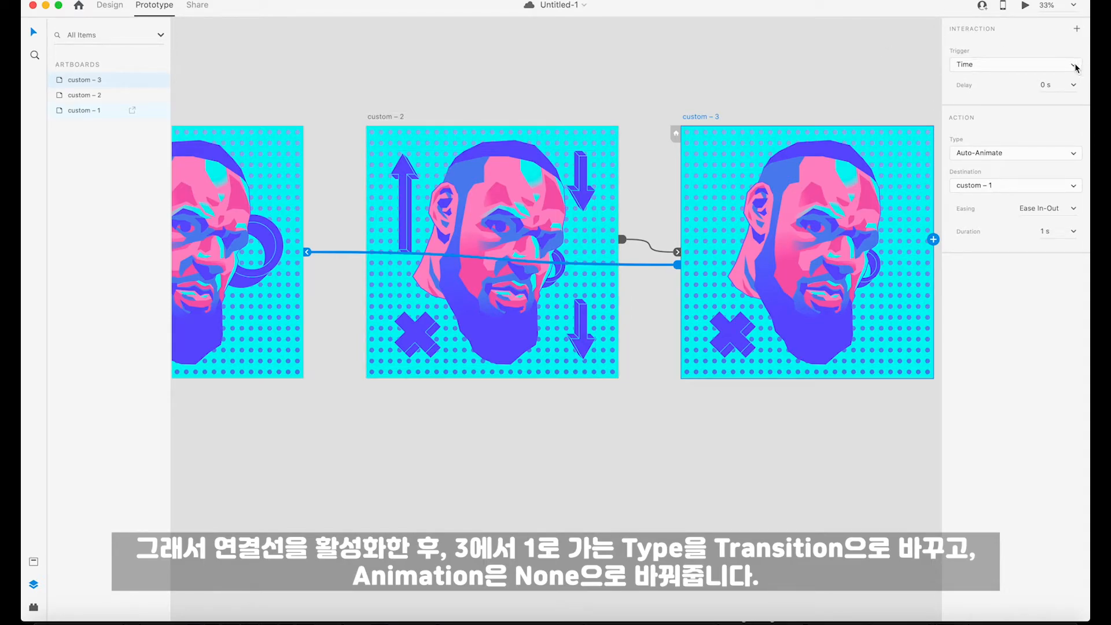
{"action": "left_click", "coordinate": [1073, 157]}
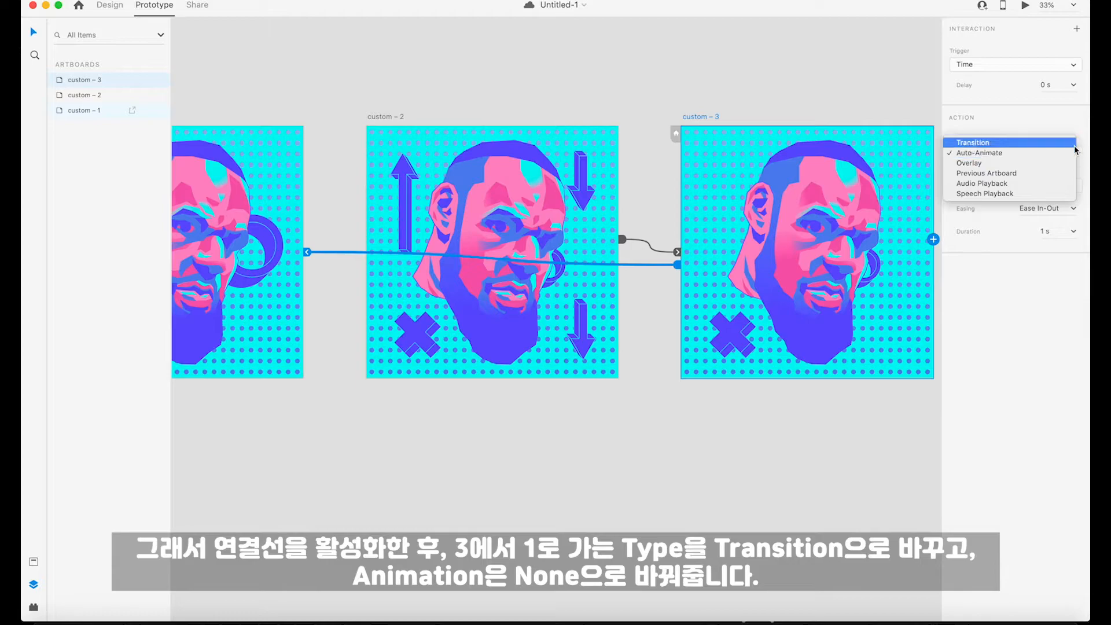
{"action": "left_click", "coordinate": [1068, 143]}
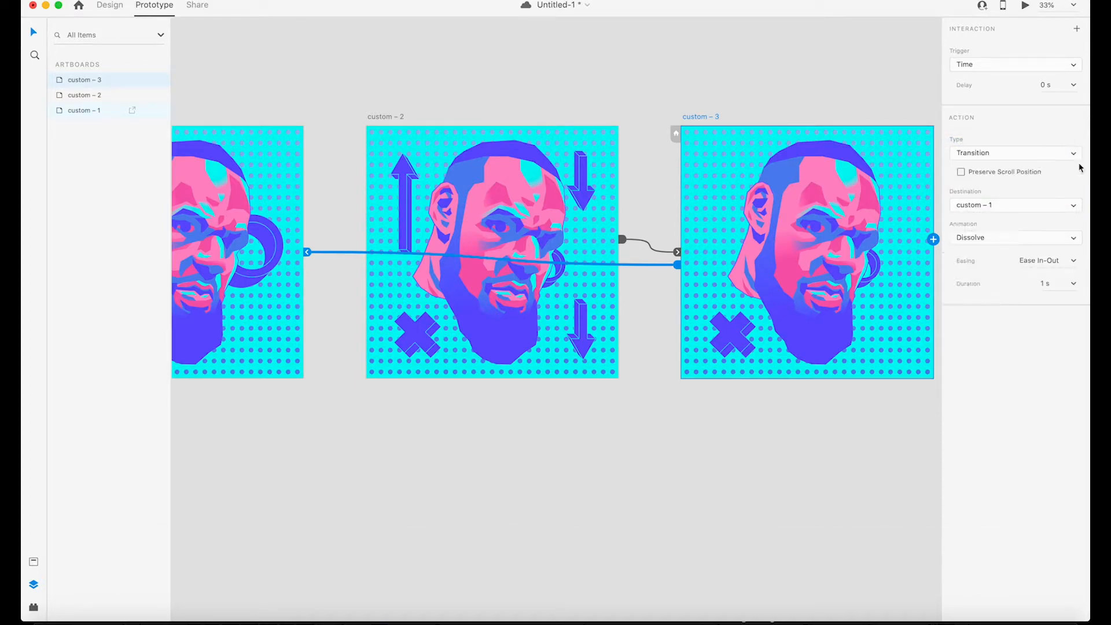
{"action": "left_click", "coordinate": [1077, 244]}
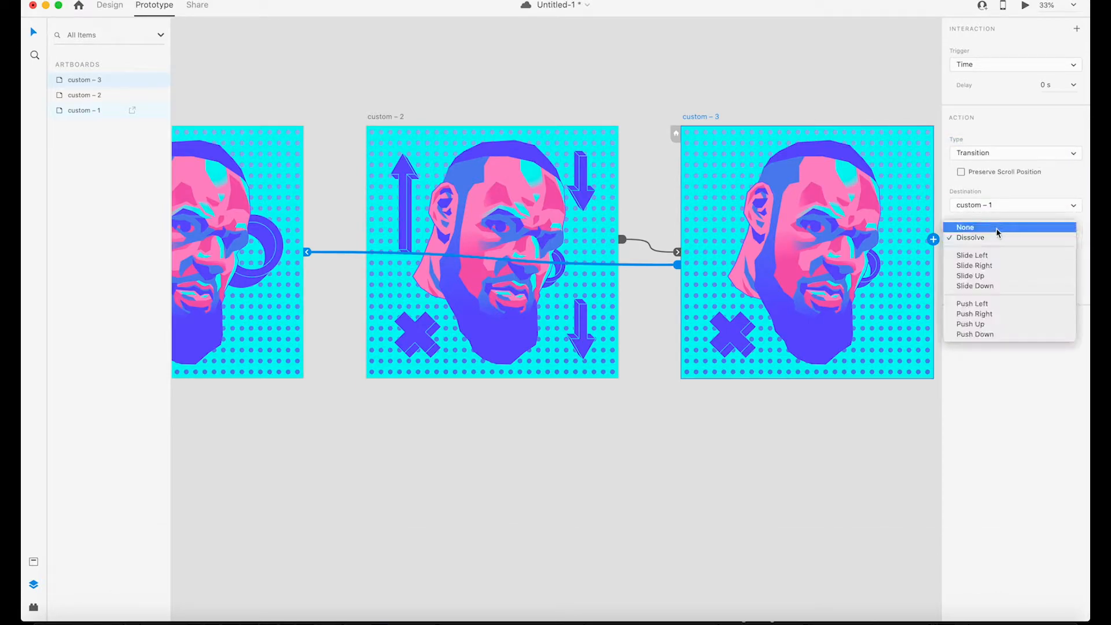
{"action": "left_click", "coordinate": [996, 231]}
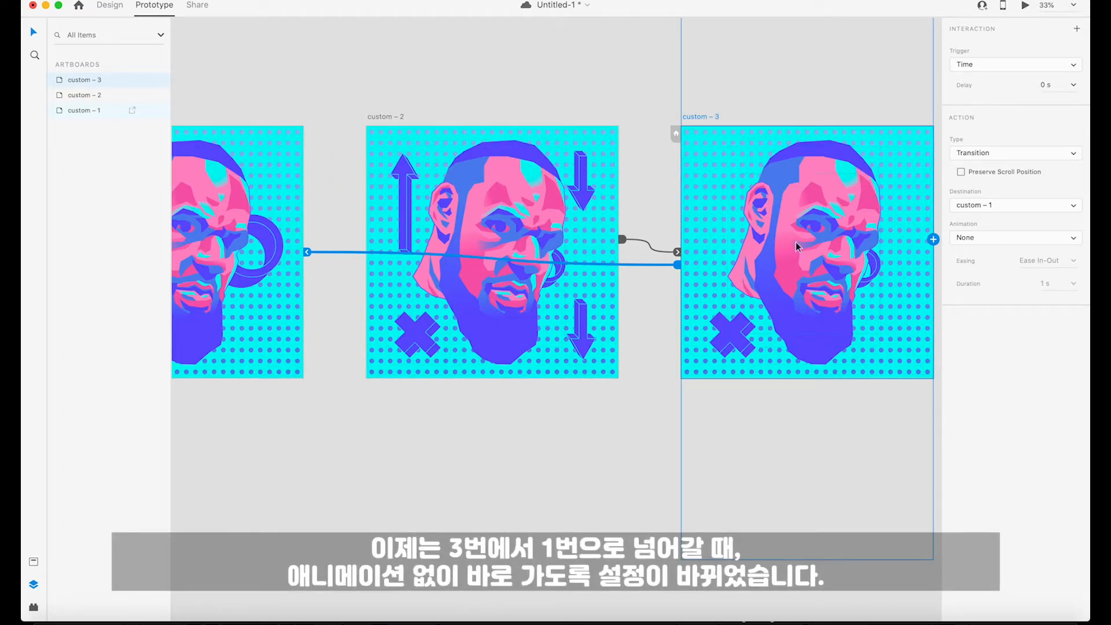
{"action": "left_click", "coordinate": [1025, 5]}
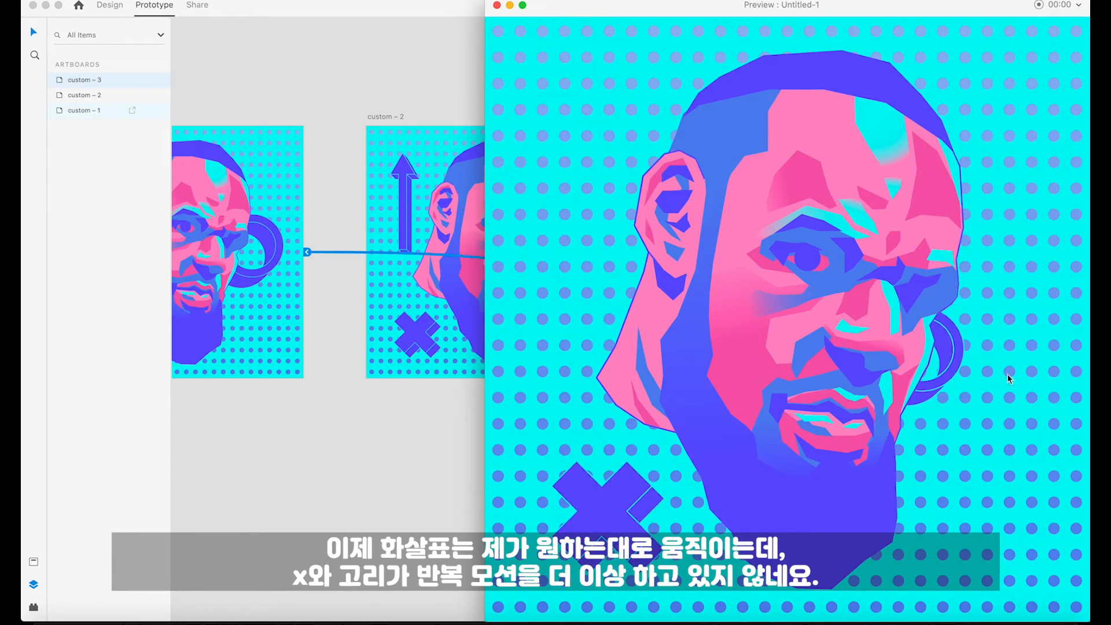
{"action": "left_click", "coordinate": [496, 5]}
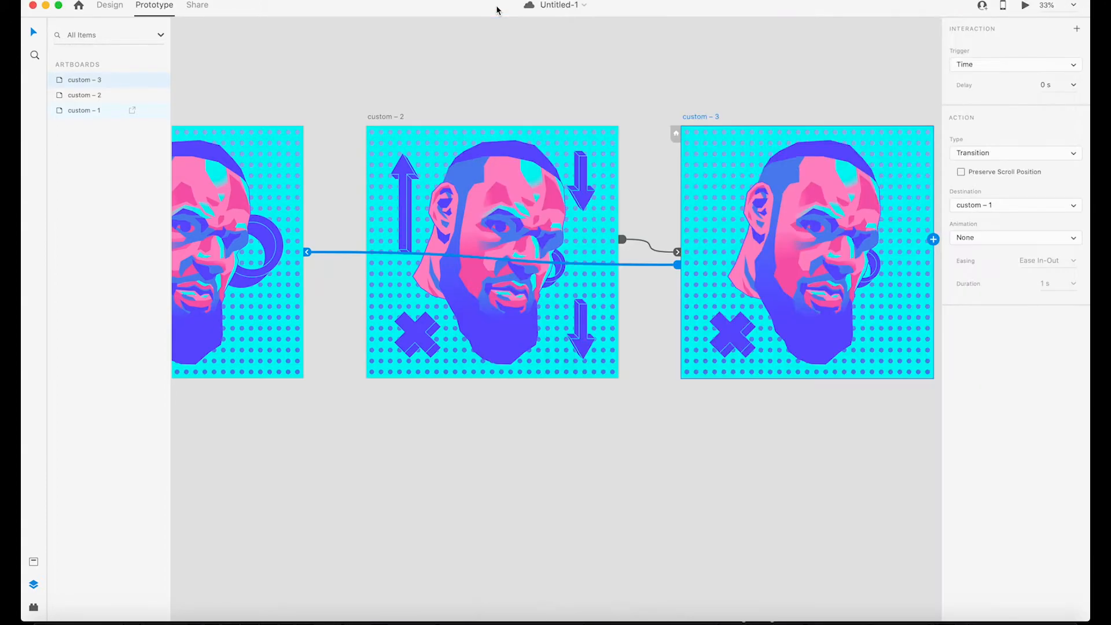
Return to Design mode and set the rotation of the X shape on custom – 3 to 0°
{"action": "left_click", "coordinate": [108, 6]}
{"action": "scroll", "coordinate": [777, 51], "scroll_direction": "right", "scroll_amount": 4}
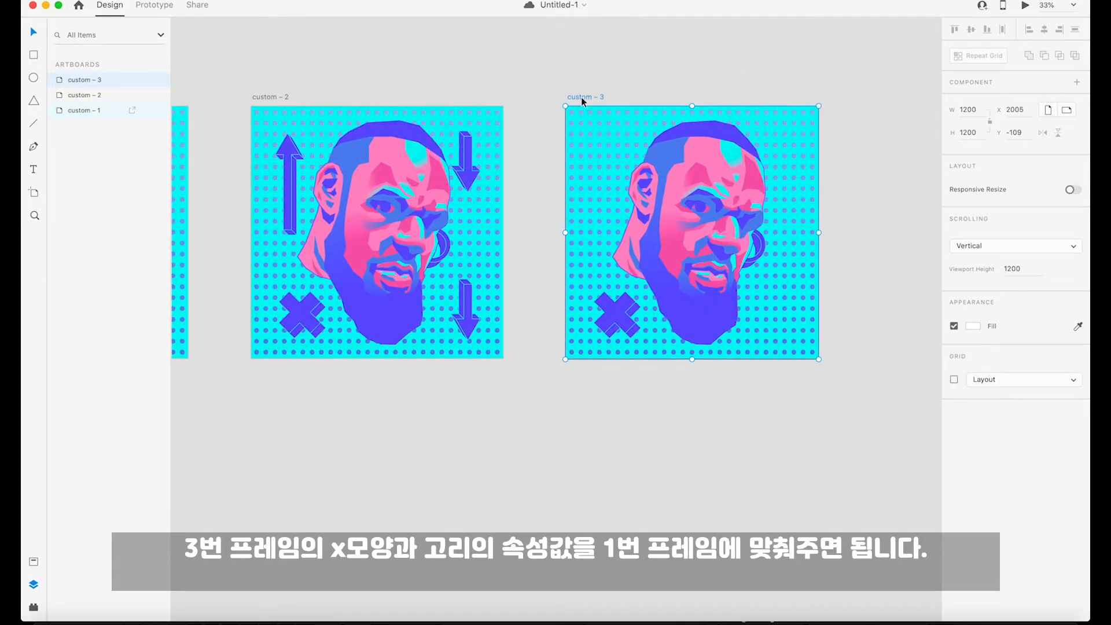
{"action": "left_click", "coordinate": [619, 318]}
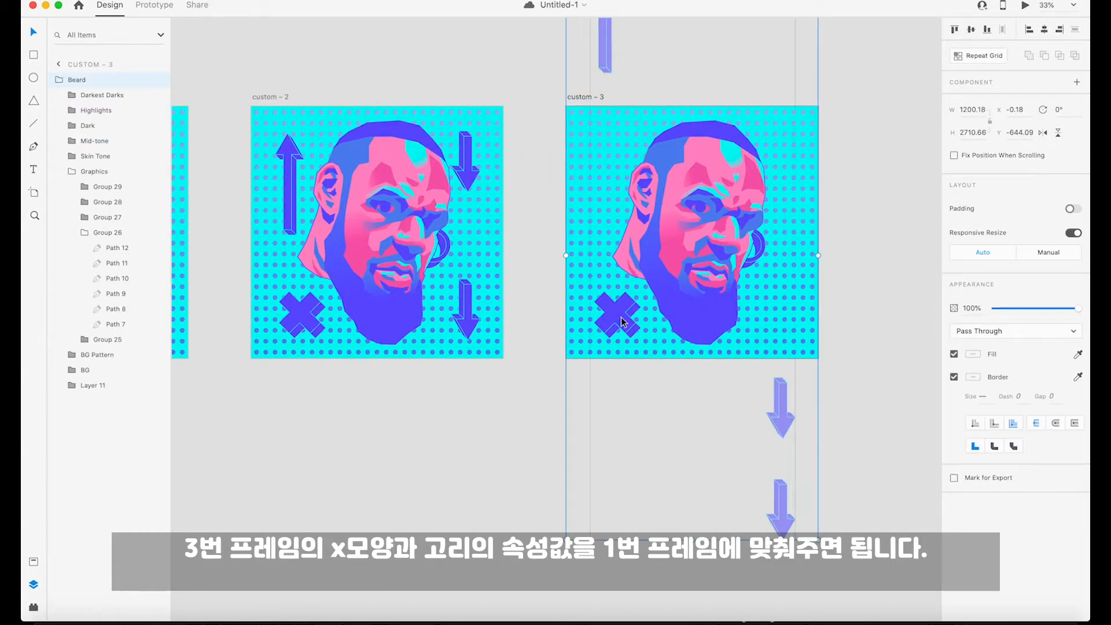
{"action": "double_click", "coordinate": [621, 321]}
{"action": "double_click", "coordinate": [621, 321]}
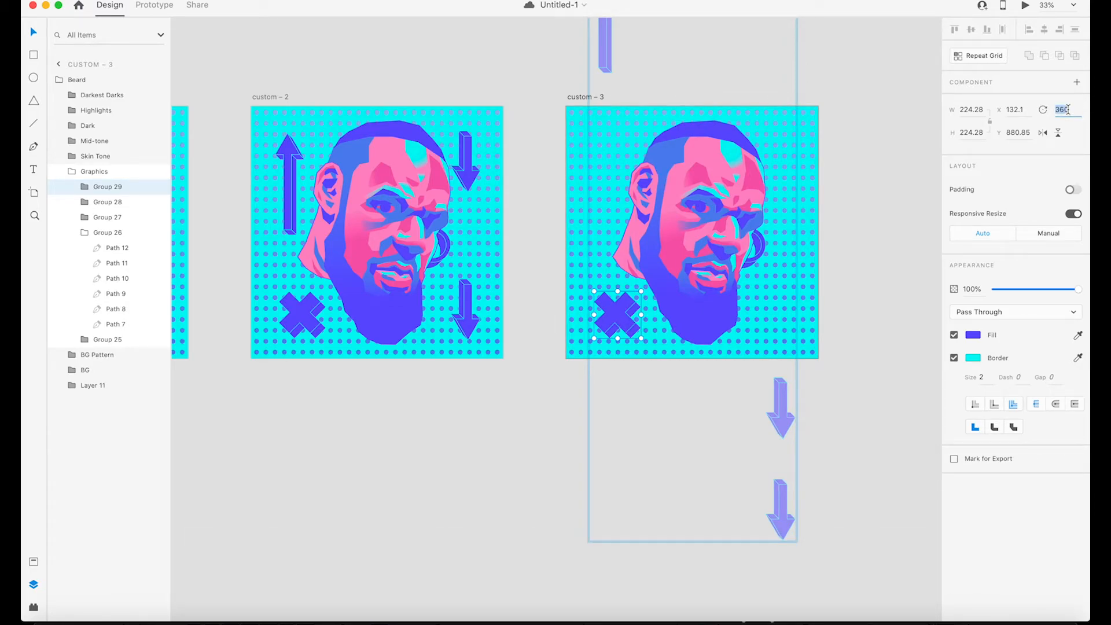
{"action": "key", "text": "Tab"}
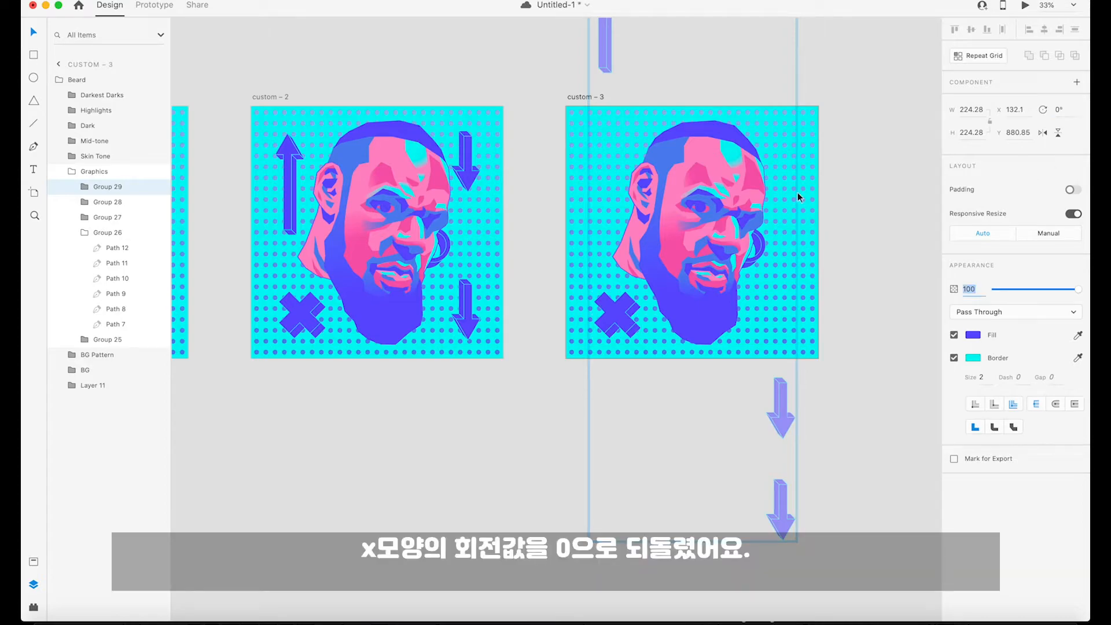
{"action": "scroll", "coordinate": [188, 188], "scroll_direction": "left", "scroll_amount": 5}
{"action": "left_click", "coordinate": [254, 177]}
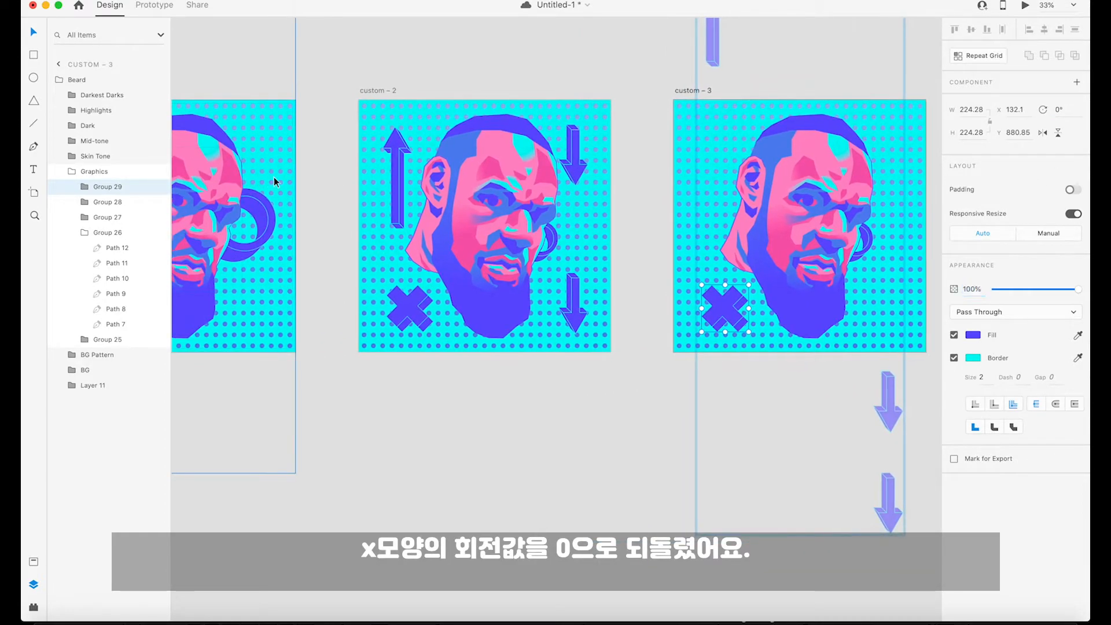
{"action": "left_click", "coordinate": [686, 89]}
{"action": "left_click", "coordinate": [806, 64]}
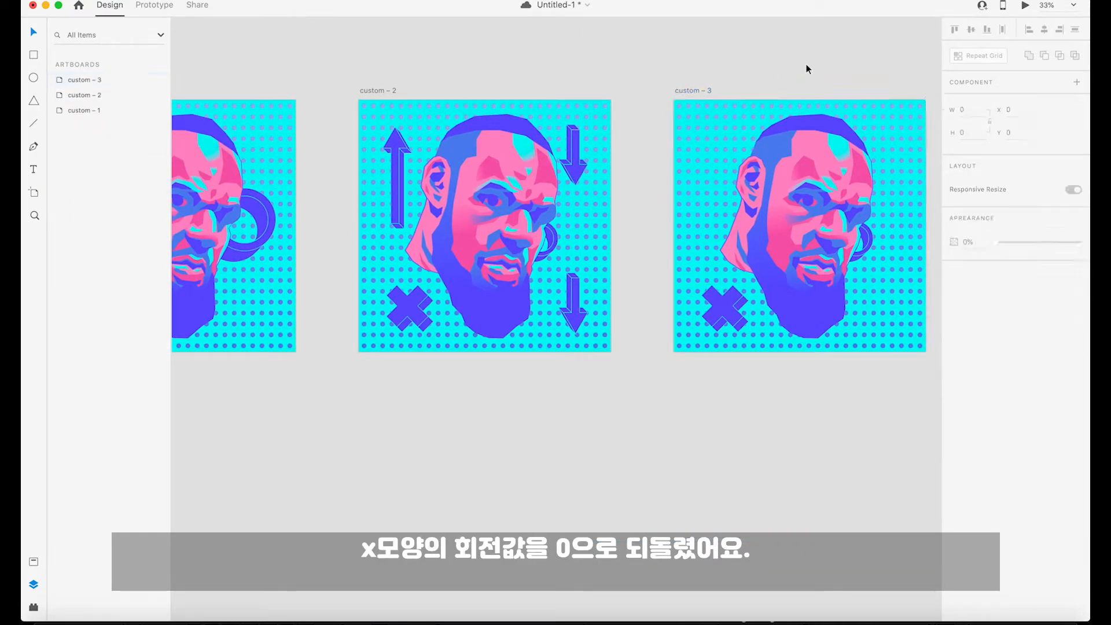
Delete the small ring beside the face on custom – 3
{"action": "scroll", "coordinate": [663, 292], "scroll_direction": "right", "scroll_amount": 2}
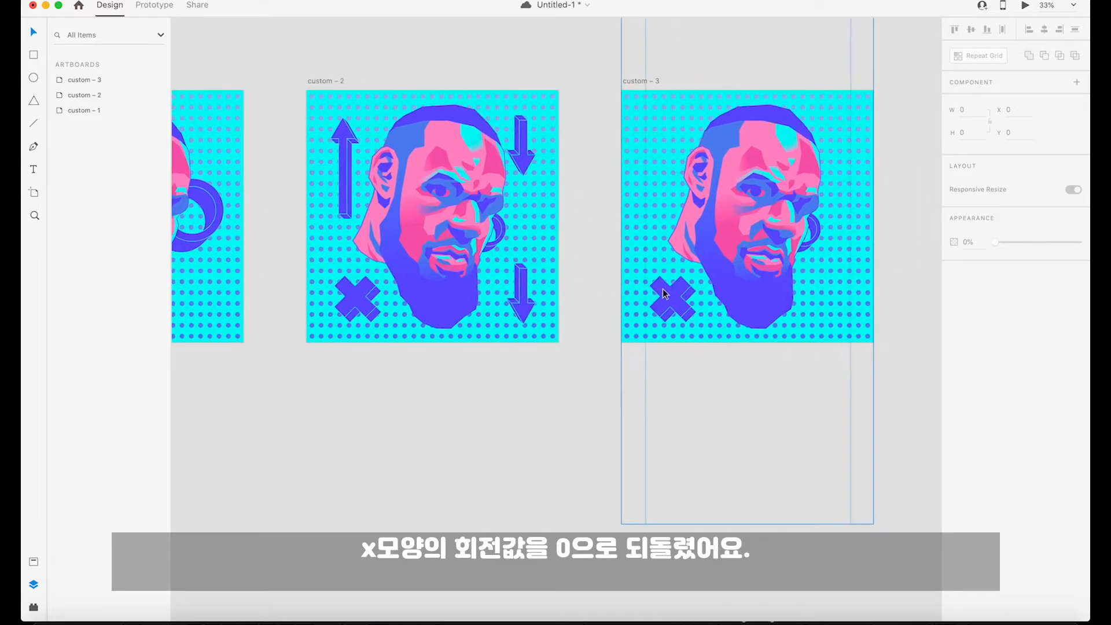
{"action": "left_click", "coordinate": [817, 234]}
{"action": "double_click", "coordinate": [817, 233]}
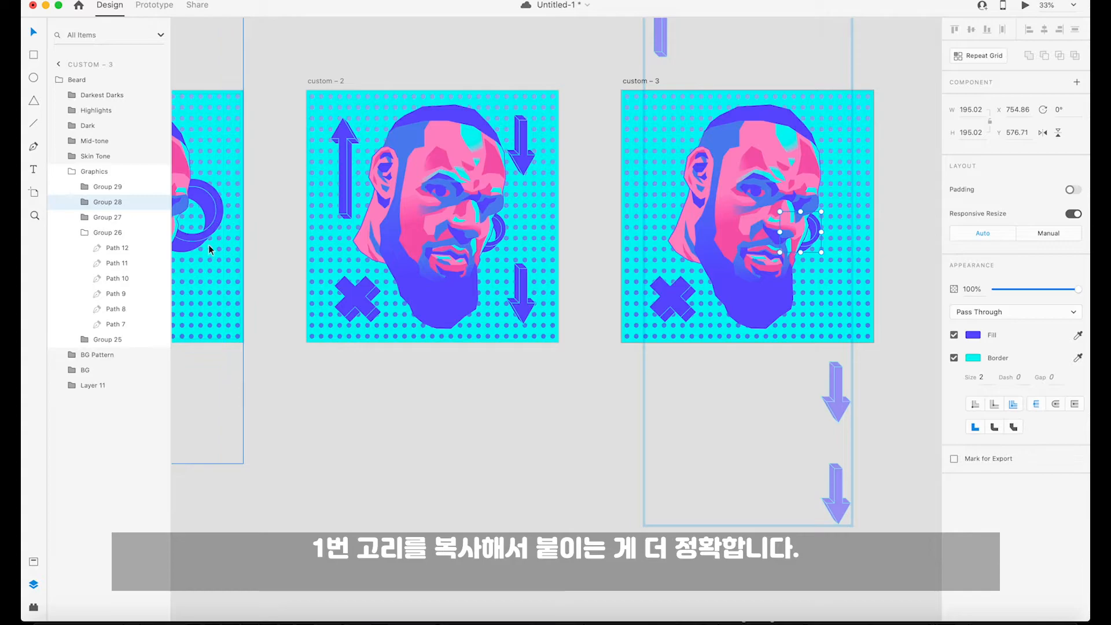
{"action": "scroll", "coordinate": [336, 242], "scroll_direction": "left", "scroll_amount": 4}
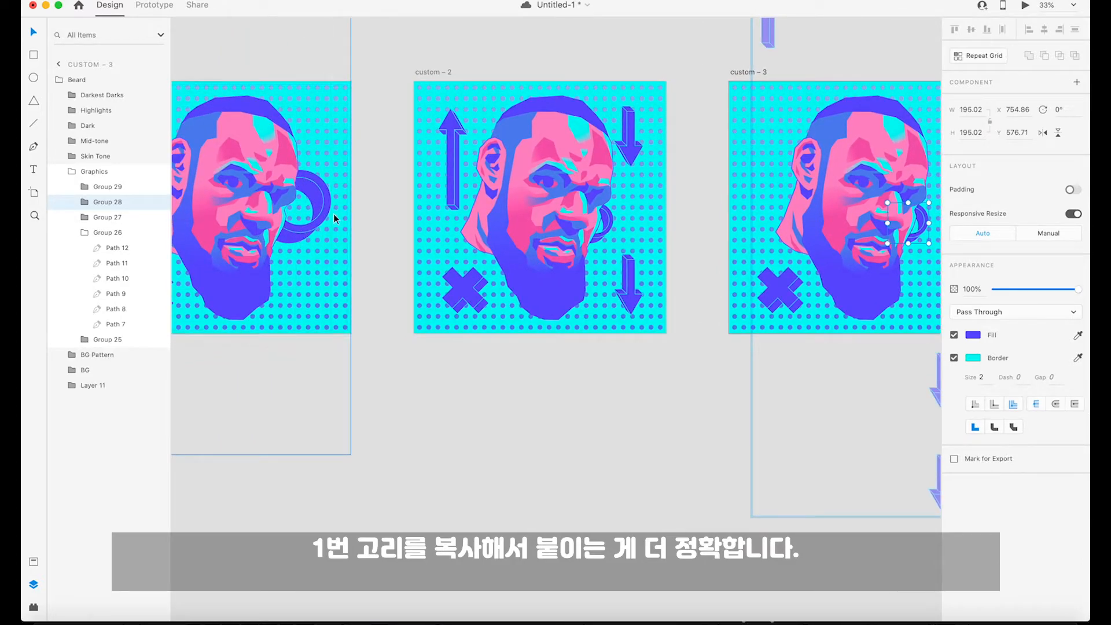
{"action": "scroll", "coordinate": [442, 216], "scroll_direction": "right", "scroll_amount": 3}
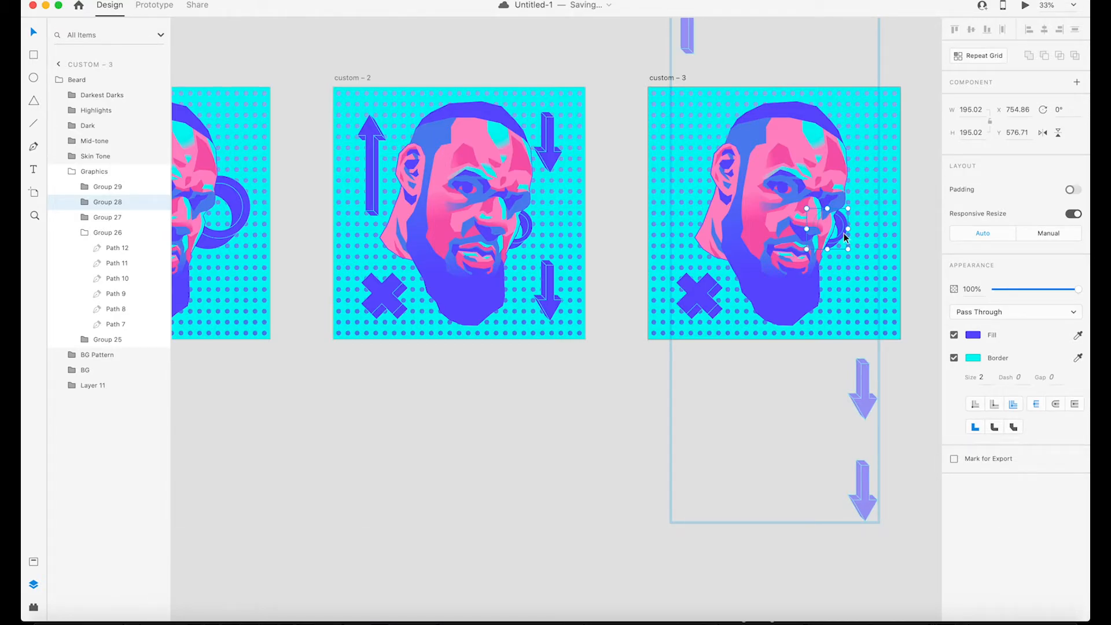
{"action": "key", "text": "Delete"}
Copy the large ring from custom – 1 and paste it onto custom – 3 at the same position
{"action": "scroll", "coordinate": [558, 410], "scroll_direction": "left", "scroll_amount": 3}
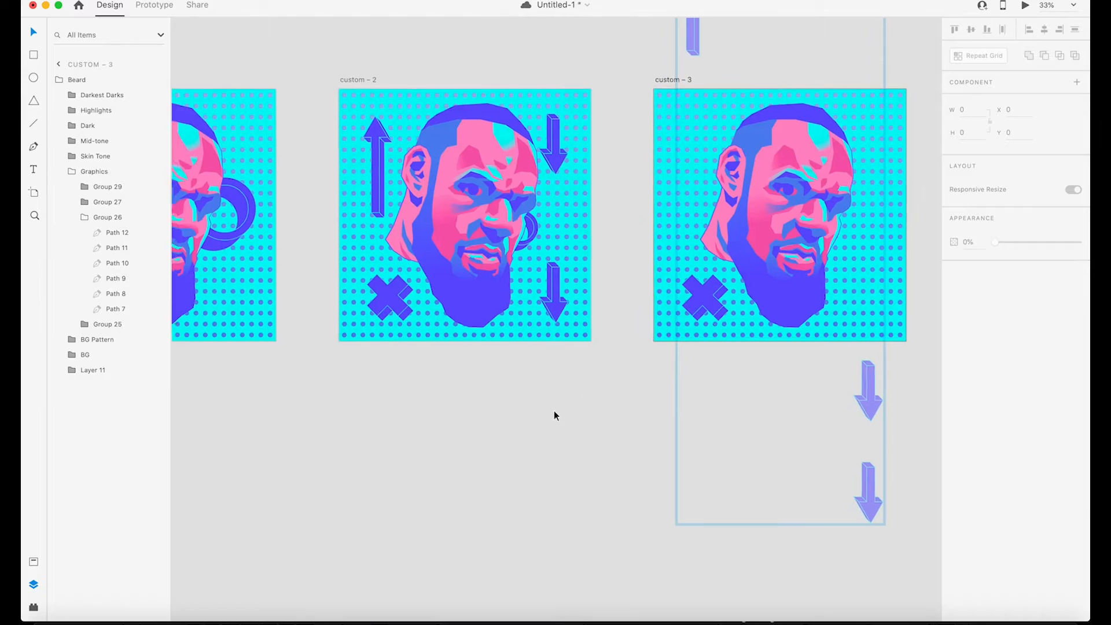
{"action": "left_click", "coordinate": [355, 234]}
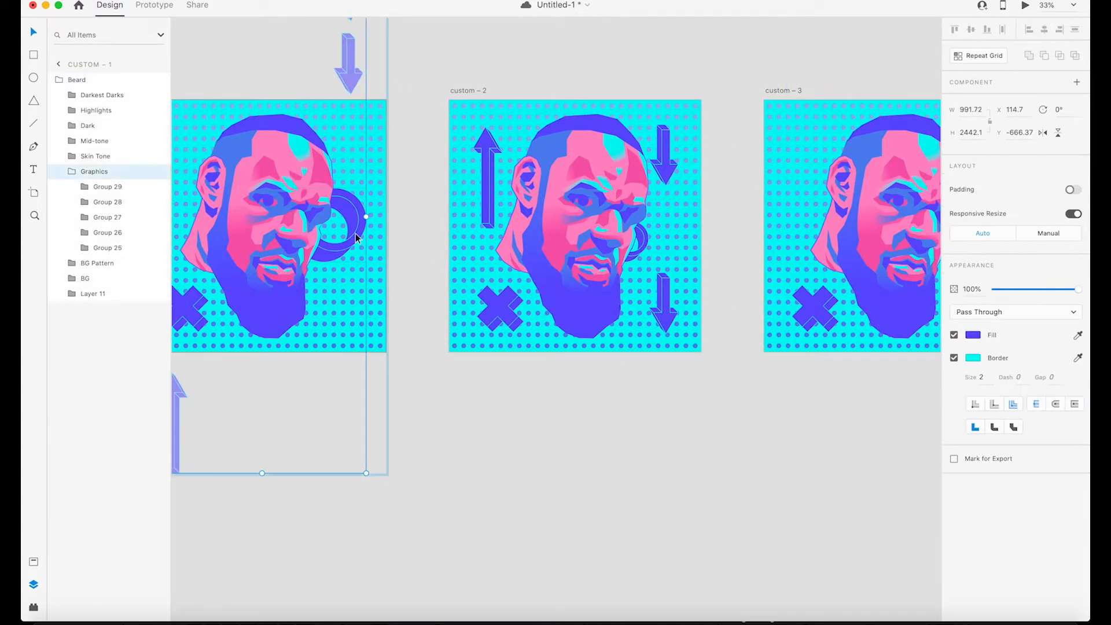
{"action": "double_click", "coordinate": [355, 233]}
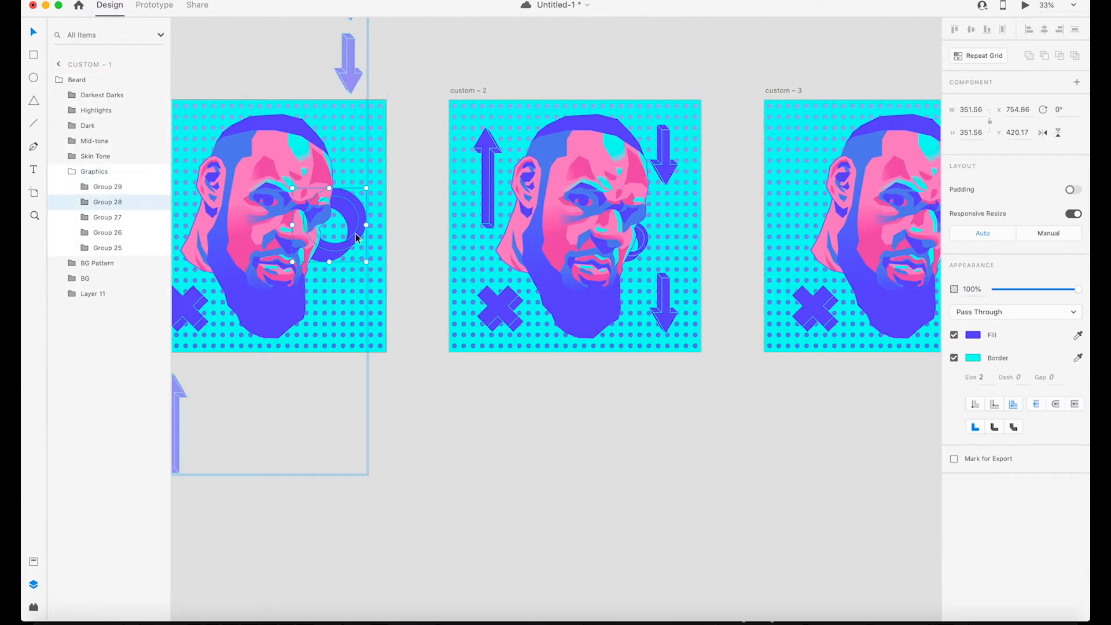
{"action": "scroll", "coordinate": [830, 236], "scroll_direction": "right", "scroll_amount": 5}
{"action": "left_click", "coordinate": [730, 235]}
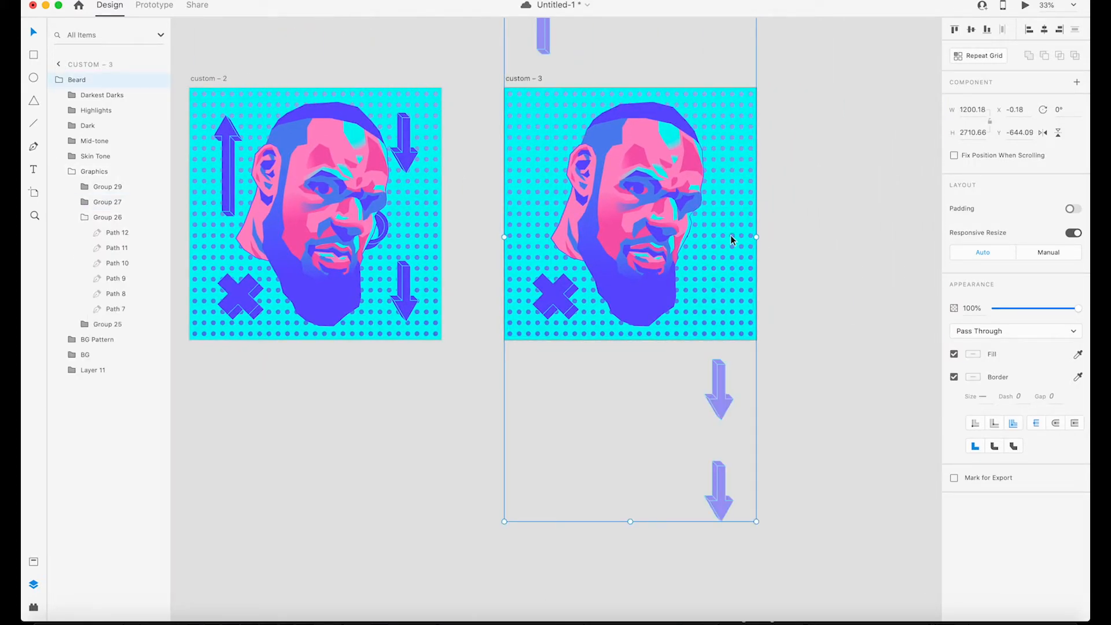
{"action": "key", "text": "super+v"}
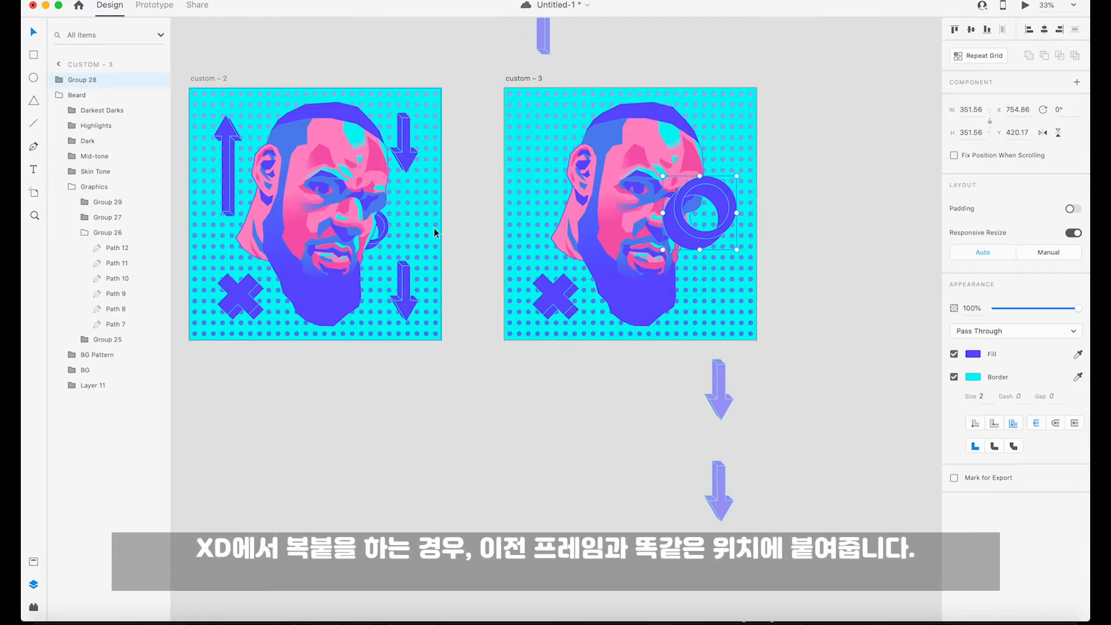
{"action": "scroll", "coordinate": [433, 233], "scroll_direction": "left", "scroll_amount": 5}
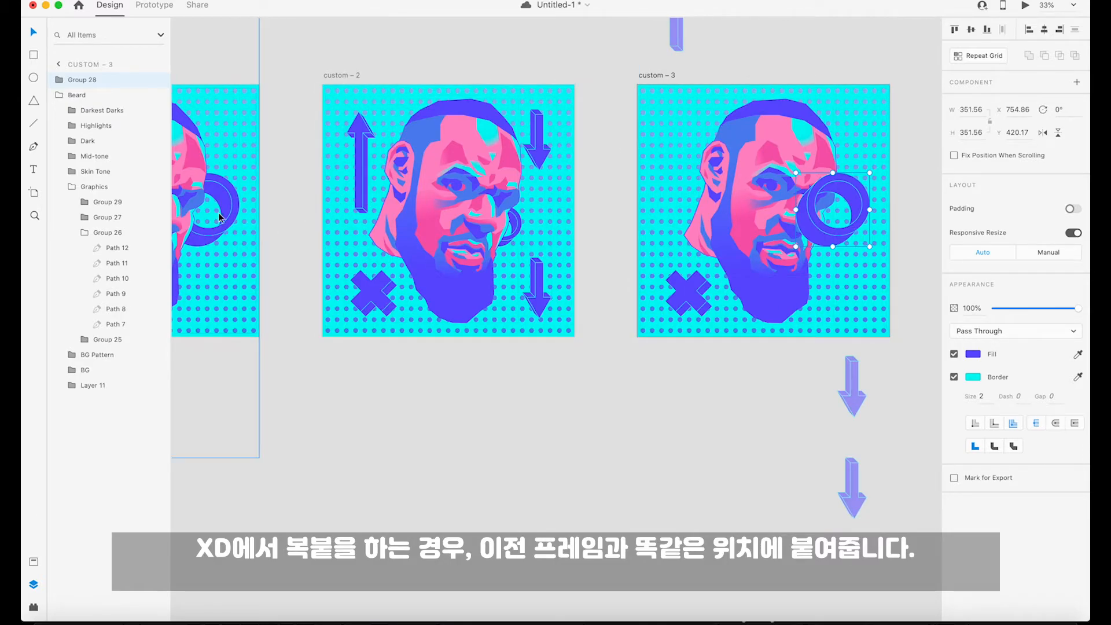
{"action": "scroll", "coordinate": [240, 194], "scroll_direction": "left", "scroll_amount": 5}
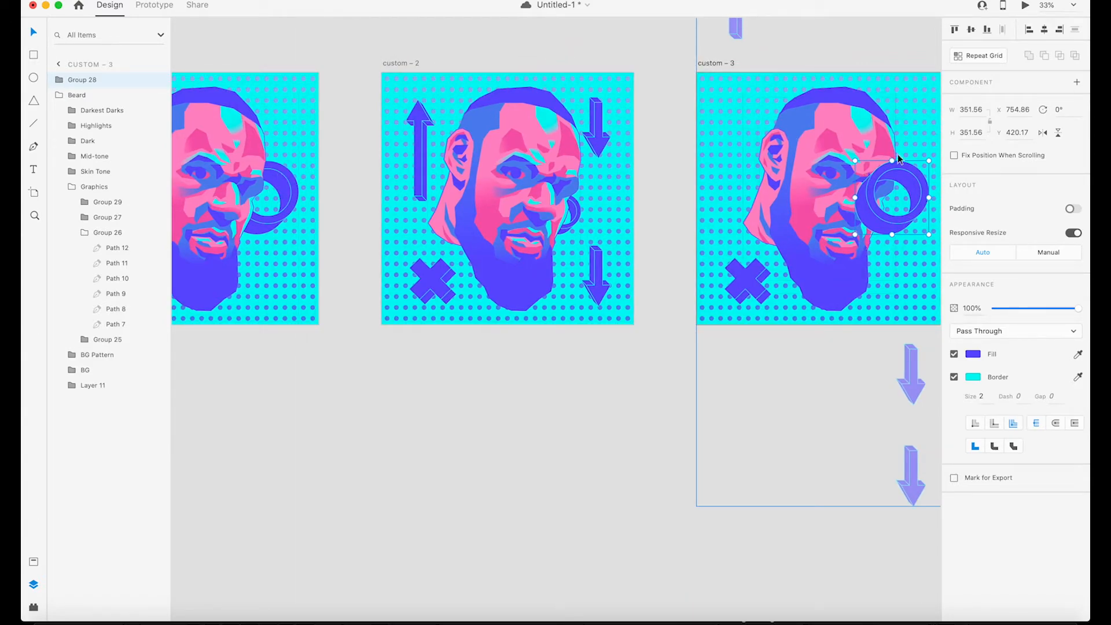
{"action": "scroll", "coordinate": [916, 207], "scroll_direction": "right", "scroll_amount": 3}
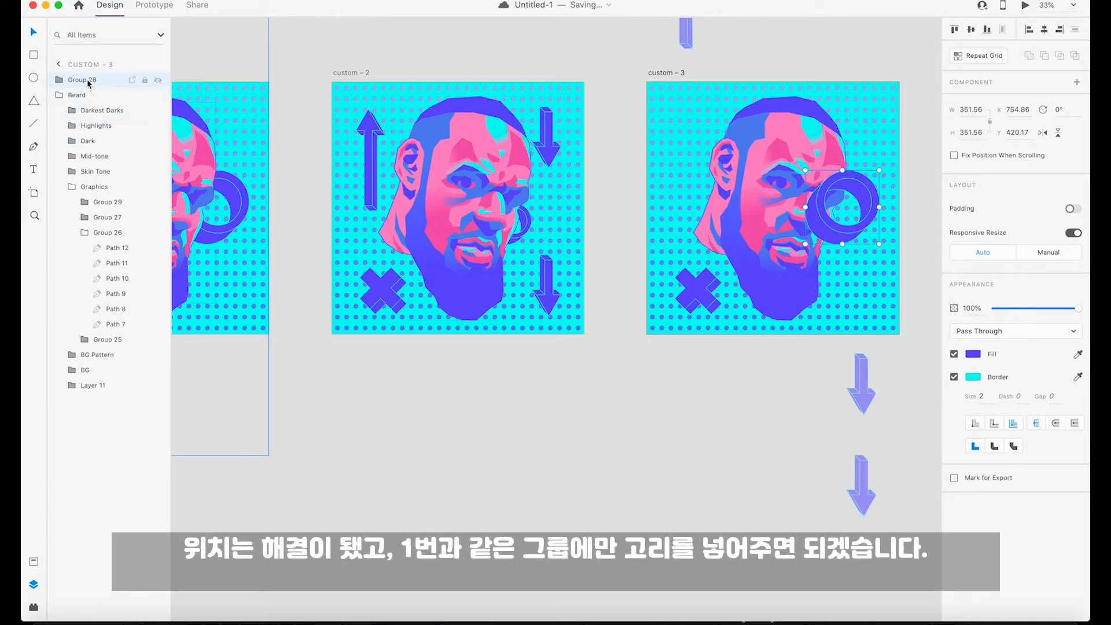
Move the pasted ring group on custom – 3 into the Graphics group, between Group 29 and Group 27, matching the layer order of custom – 1
{"action": "scroll", "coordinate": [317, 204], "scroll_direction": "left", "scroll_amount": 3}
{"action": "left_click", "coordinate": [322, 224]}
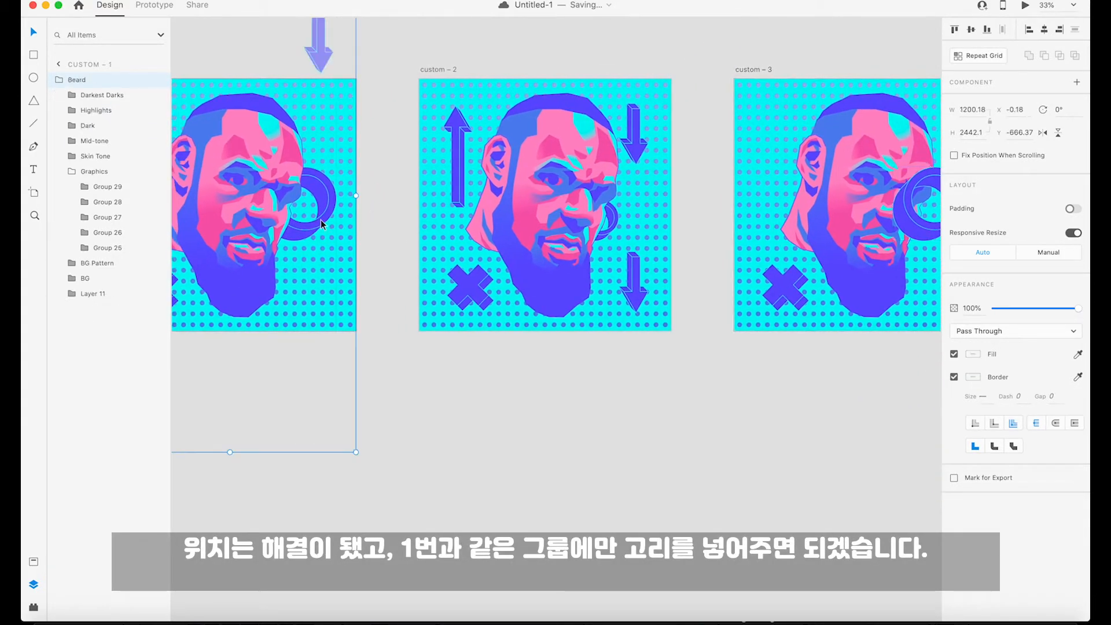
{"action": "double_click", "coordinate": [322, 224]}
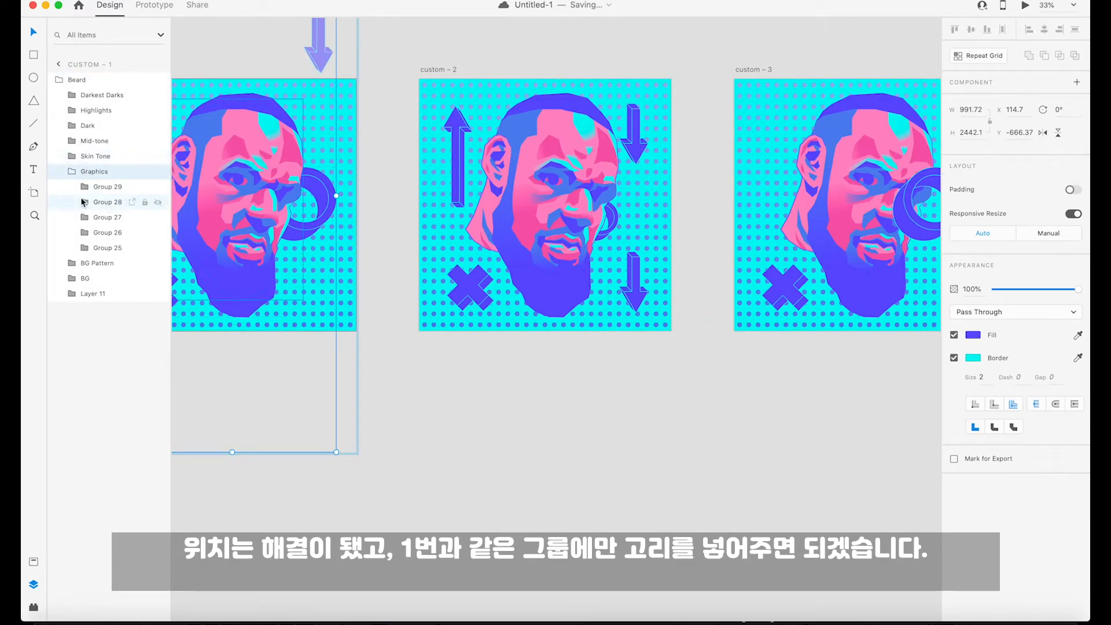
{"action": "scroll", "coordinate": [885, 150], "scroll_direction": "right", "scroll_amount": 4}
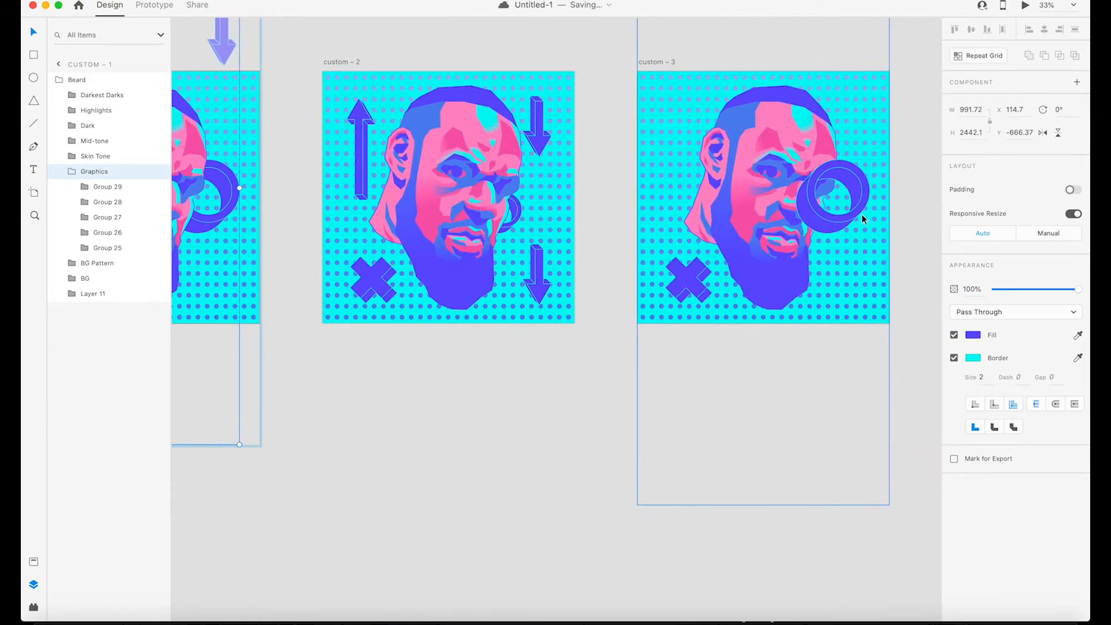
{"action": "left_click", "coordinate": [861, 212]}
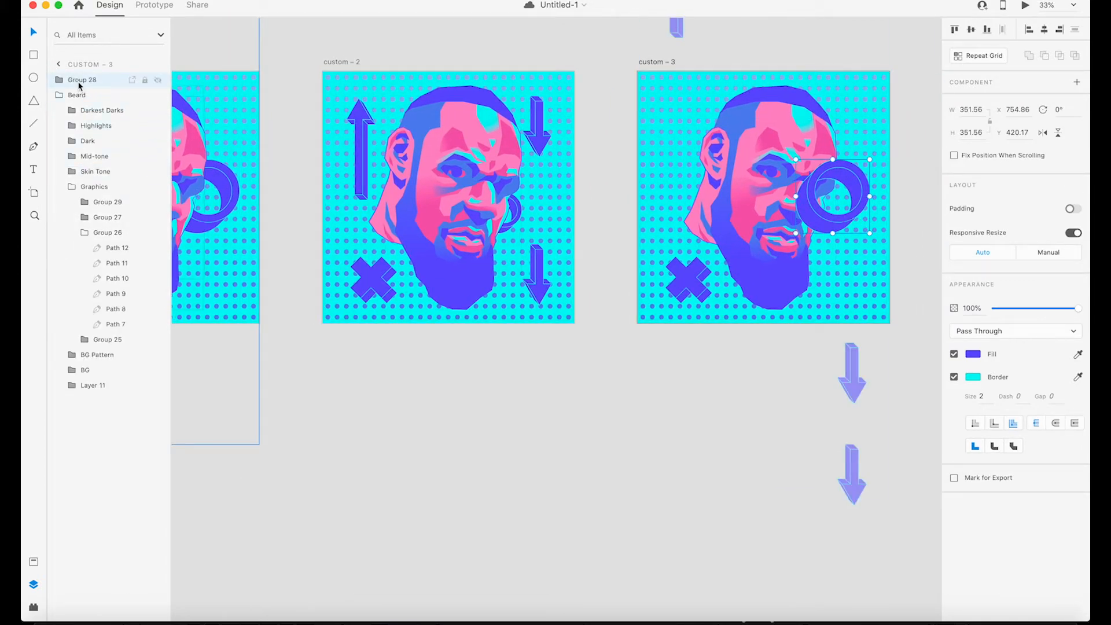
{"action": "left_click_drag", "start_coordinate": [80, 85], "coordinate": [104, 212]}
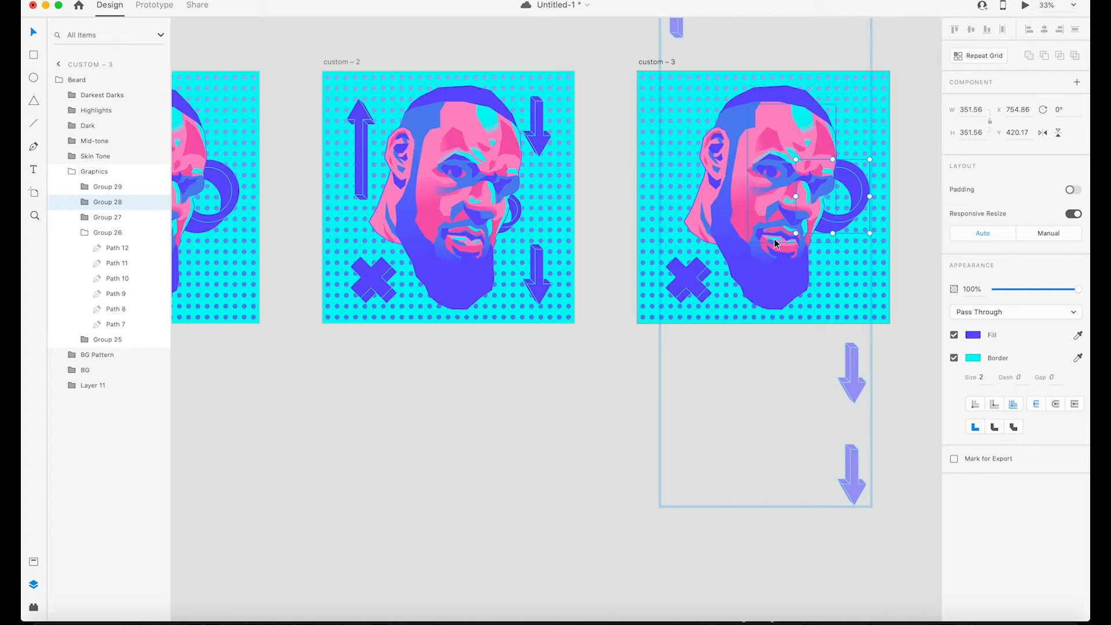
{"action": "left_click", "coordinate": [564, 420]}
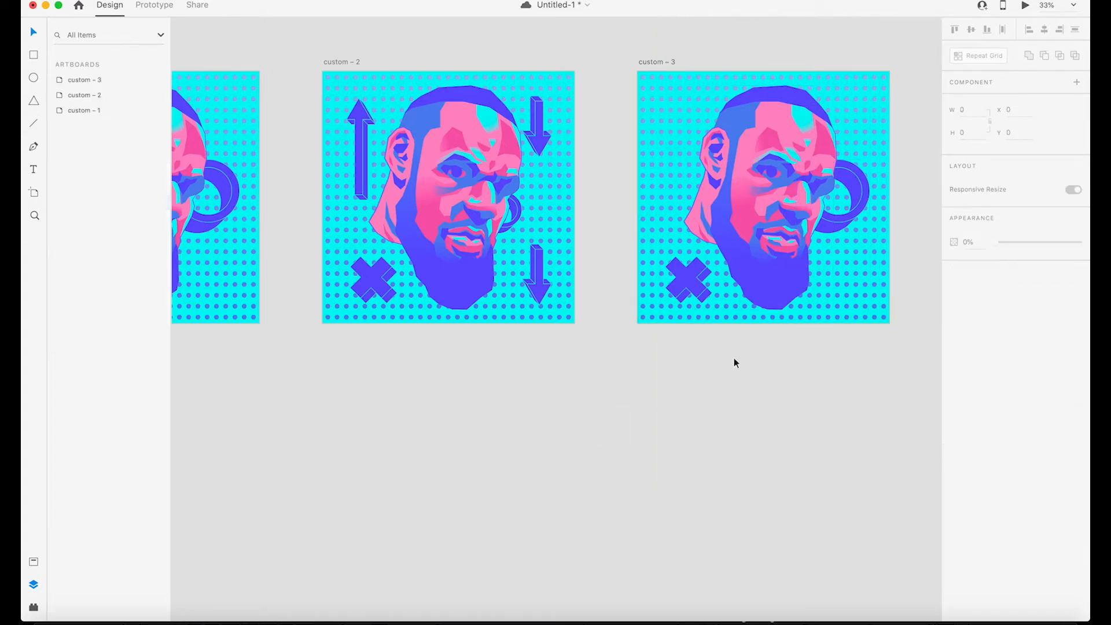
Preview the looping animation with the corrected ring, look over the three artboards, and play the preview again
{"action": "left_click", "coordinate": [1028, 7]}
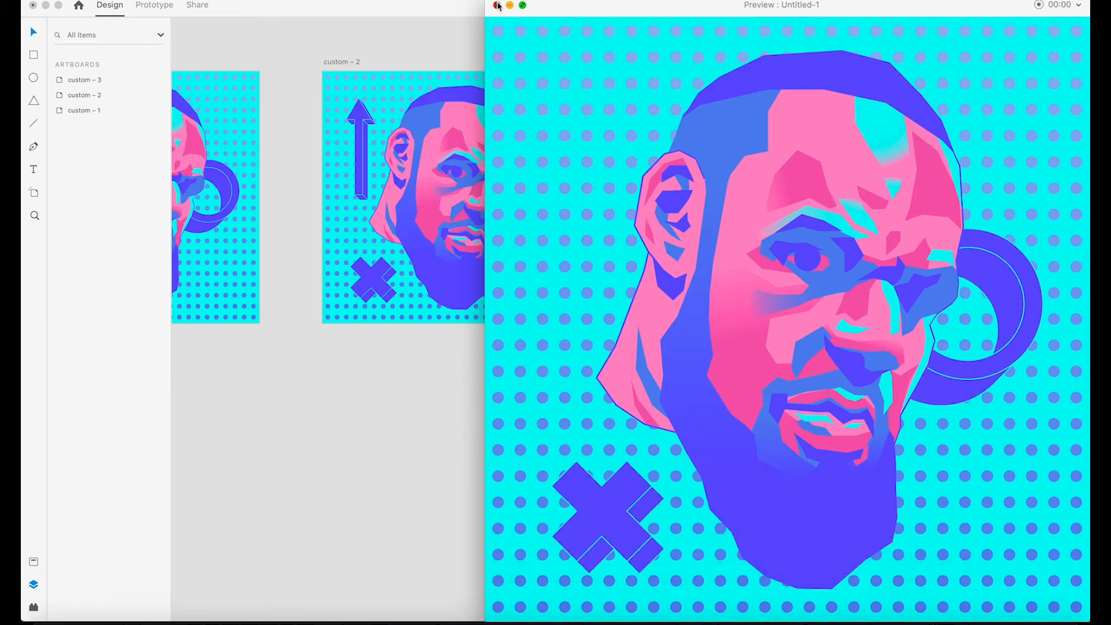
{"action": "left_click", "coordinate": [497, 5]}
{"action": "scroll", "coordinate": [612, 422], "scroll_direction": "left", "scroll_amount": 5}
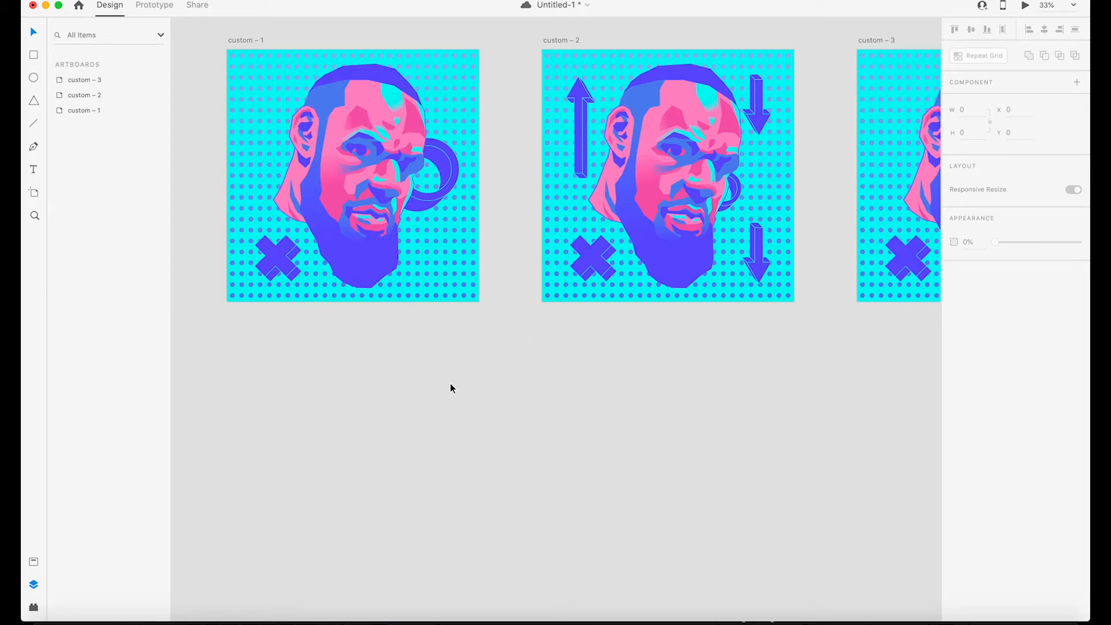
{"action": "scroll", "coordinate": [672, 370], "scroll_direction": "right", "scroll_amount": 8}
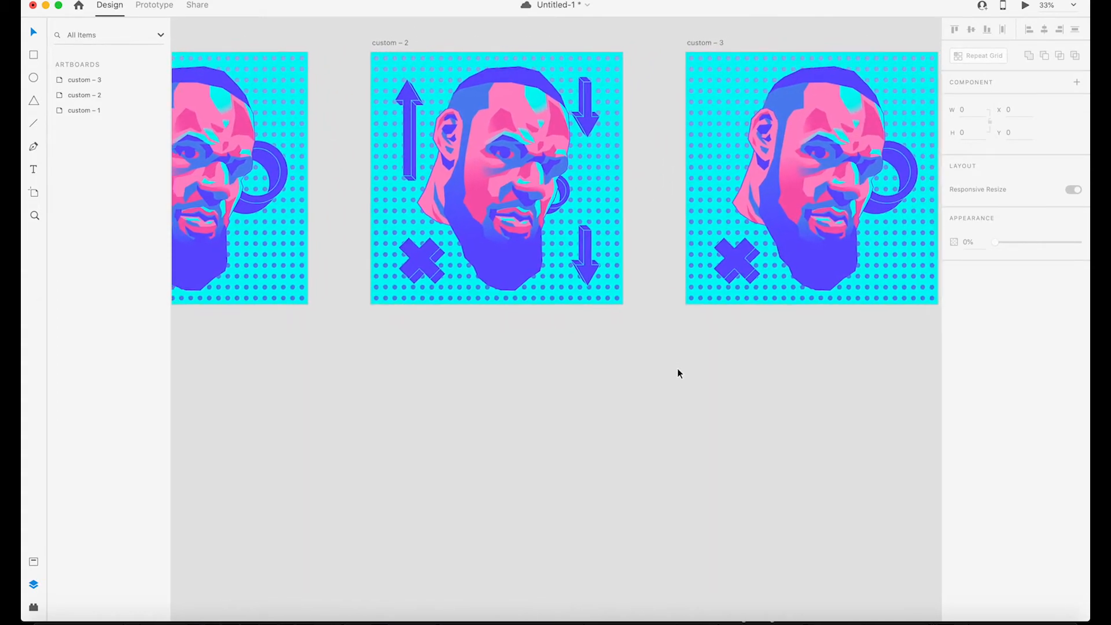
{"action": "scroll", "coordinate": [675, 370], "scroll_direction": "right", "scroll_amount": 3}
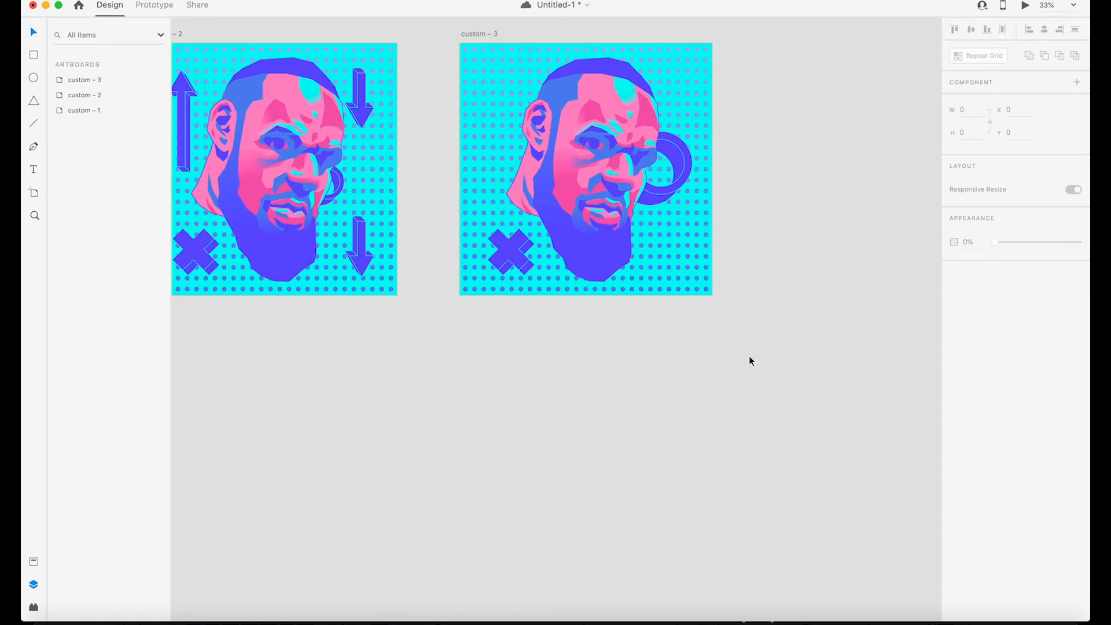
{"action": "scroll", "coordinate": [749, 360], "scroll_direction": "left", "scroll_amount": 8}
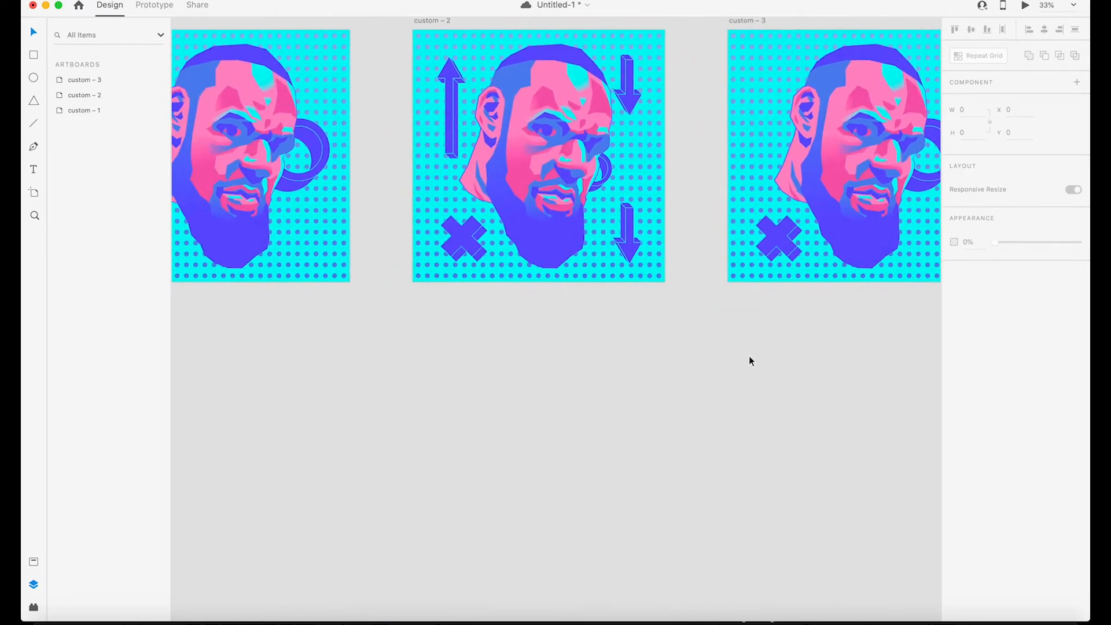
{"action": "scroll", "coordinate": [749, 361], "scroll_direction": "right", "scroll_amount": 1}
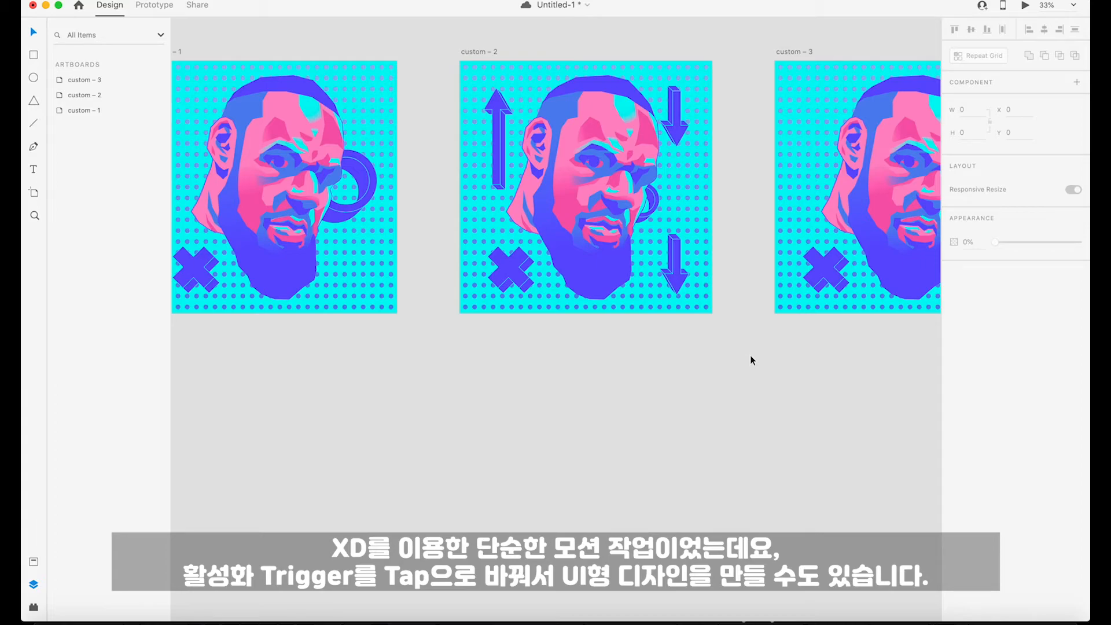
{"action": "scroll", "coordinate": [750, 359], "scroll_direction": "left", "scroll_amount": 3}
{"action": "scroll", "coordinate": [750, 359], "scroll_direction": "up", "scroll_amount": 1}
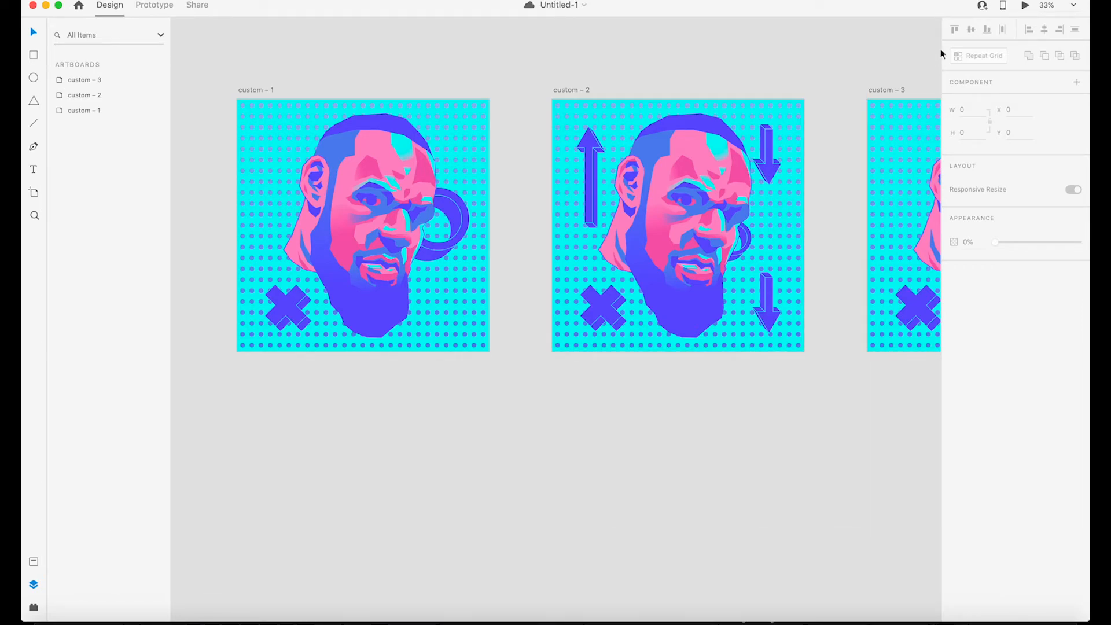
{"action": "left_click", "coordinate": [1025, 7]}
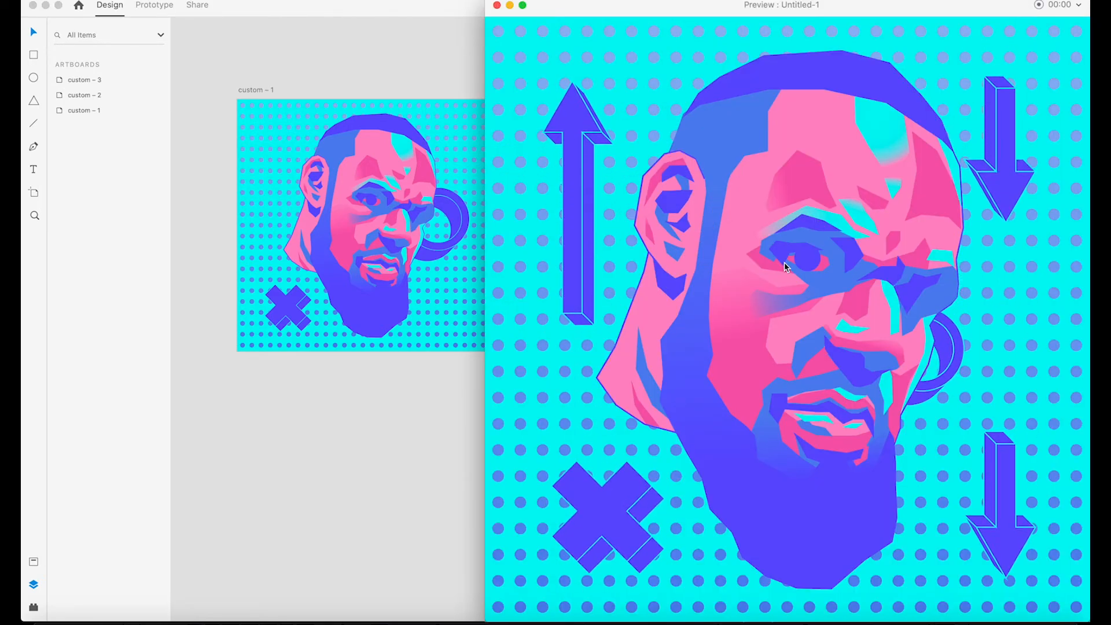
{"action": "left_click", "coordinate": [497, 6]}
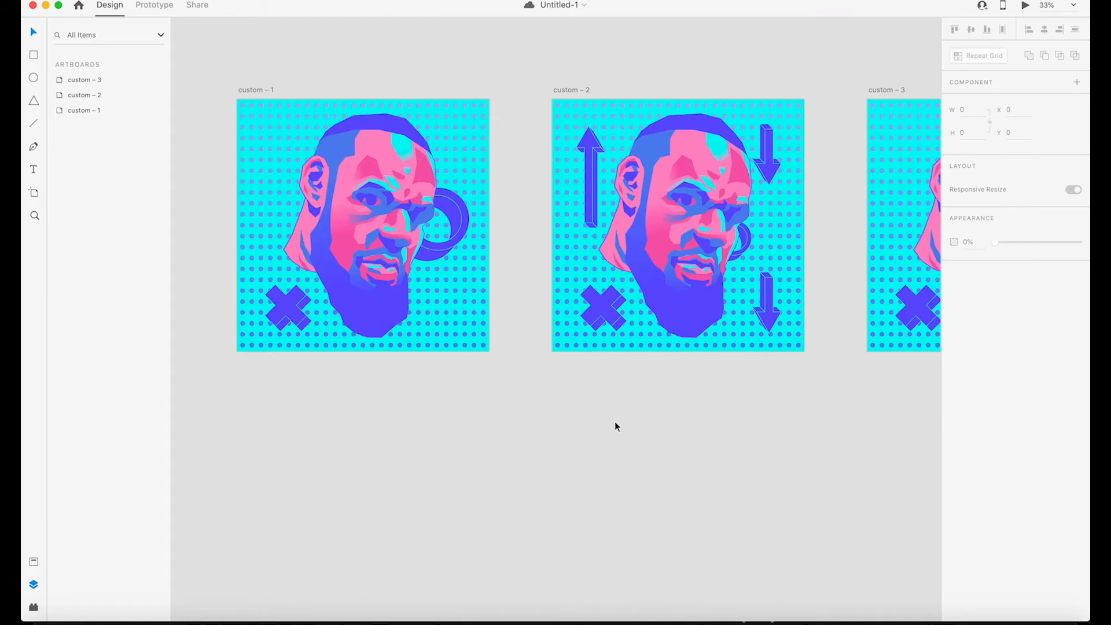
Select the pupil ellipse inside the Darkest Darks group on custom – 1 and shift it slightly to the right
{"action": "scroll", "coordinate": [616, 423], "scroll_direction": "right", "scroll_amount": 3}
{"action": "scroll", "coordinate": [616, 423], "scroll_direction": "down", "scroll_amount": 1}
{"action": "scroll", "coordinate": [616, 422], "scroll_direction": "left", "scroll_amount": 2}
{"action": "scroll", "coordinate": [616, 422], "scroll_direction": "up", "scroll_amount": 1}
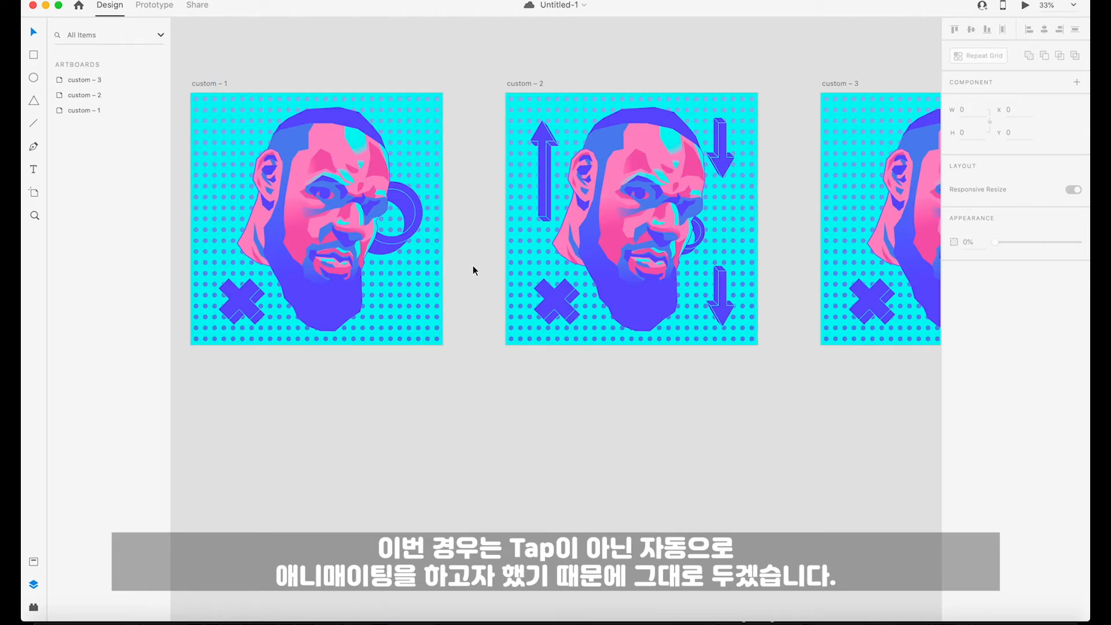
{"action": "left_click", "coordinate": [327, 199]}
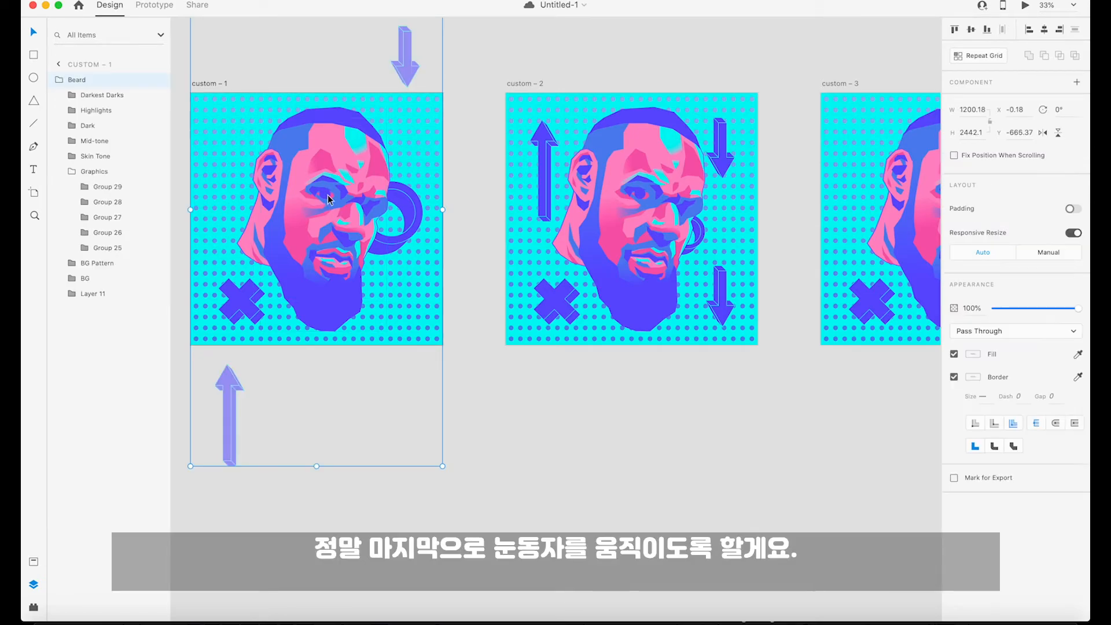
{"action": "double_click", "coordinate": [327, 199]}
{"action": "double_click", "coordinate": [327, 199]}
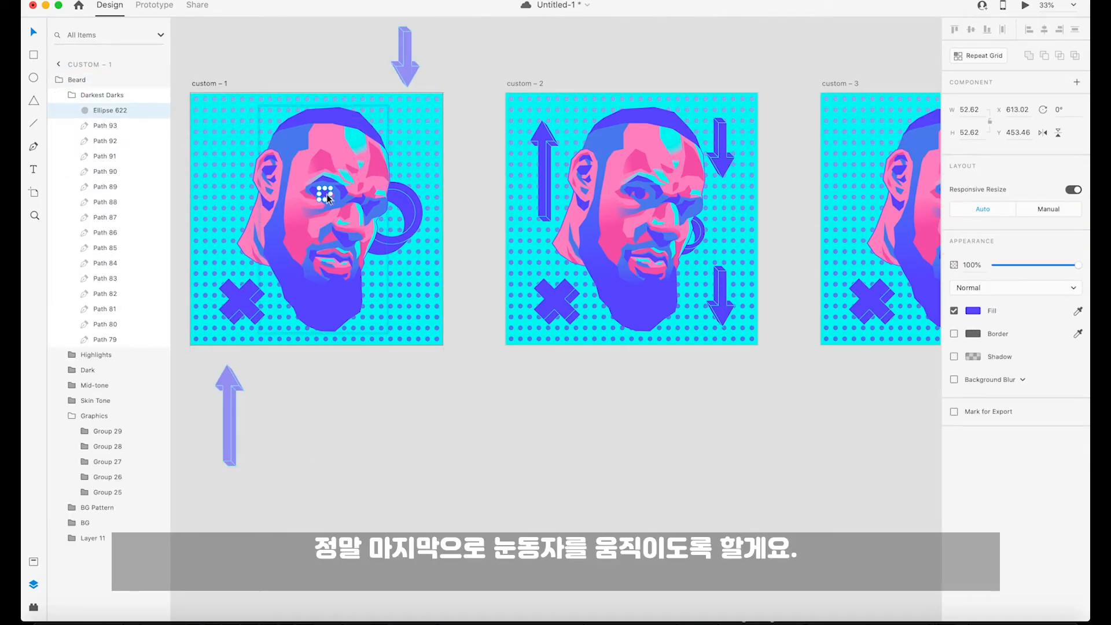
{"action": "left_click_drag", "start_coordinate": [327, 199], "coordinate": [331, 199]}
{"action": "left_click", "coordinate": [564, 450]}
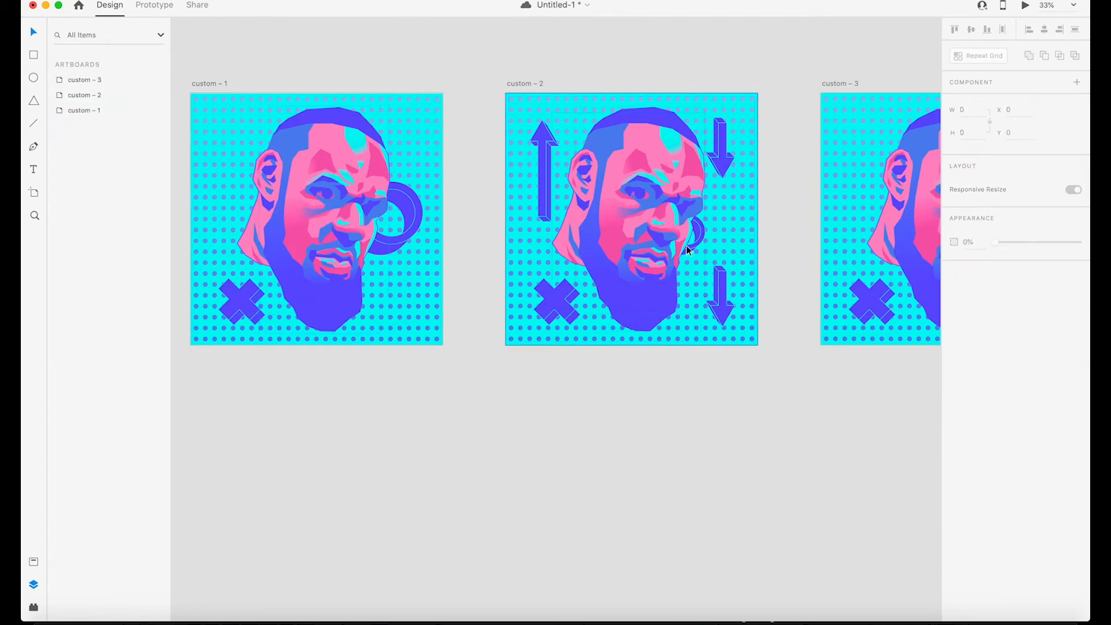
Shift the pupil ellipse on custom – 2 to the left, to about X 600, Y 452.5
{"action": "double_click", "coordinate": [641, 195]}
{"action": "double_click", "coordinate": [642, 195]}
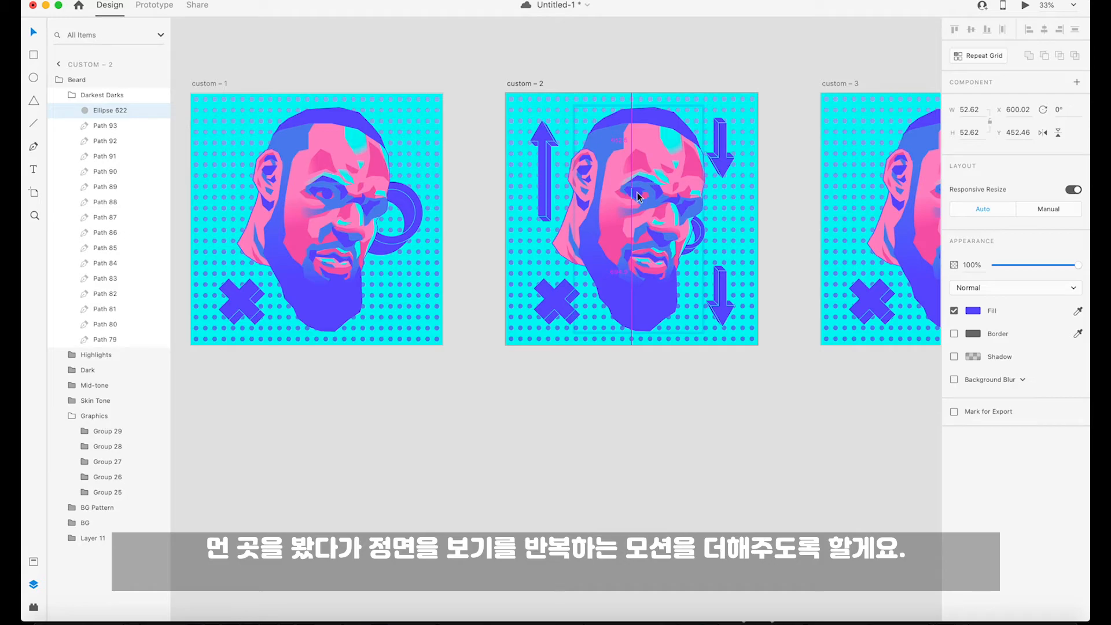
{"action": "left_click", "coordinate": [724, 423]}
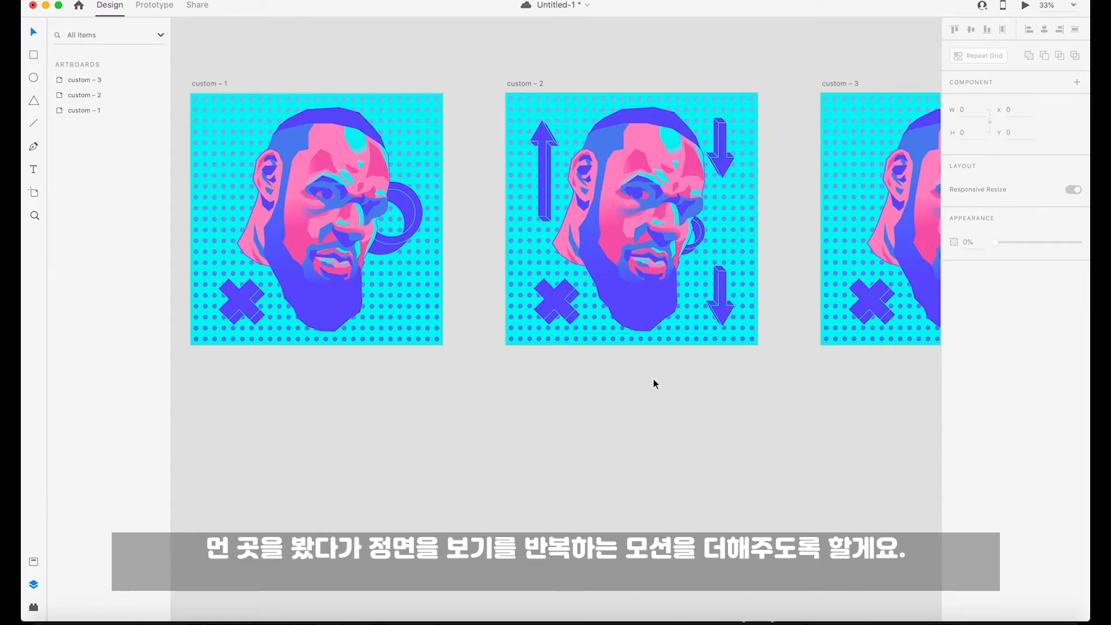
Shift the pupil ellipse on custom – 3 to the right, to about X 618, Y 452.5
{"action": "scroll", "coordinate": [653, 380], "scroll_direction": "right", "scroll_amount": 3}
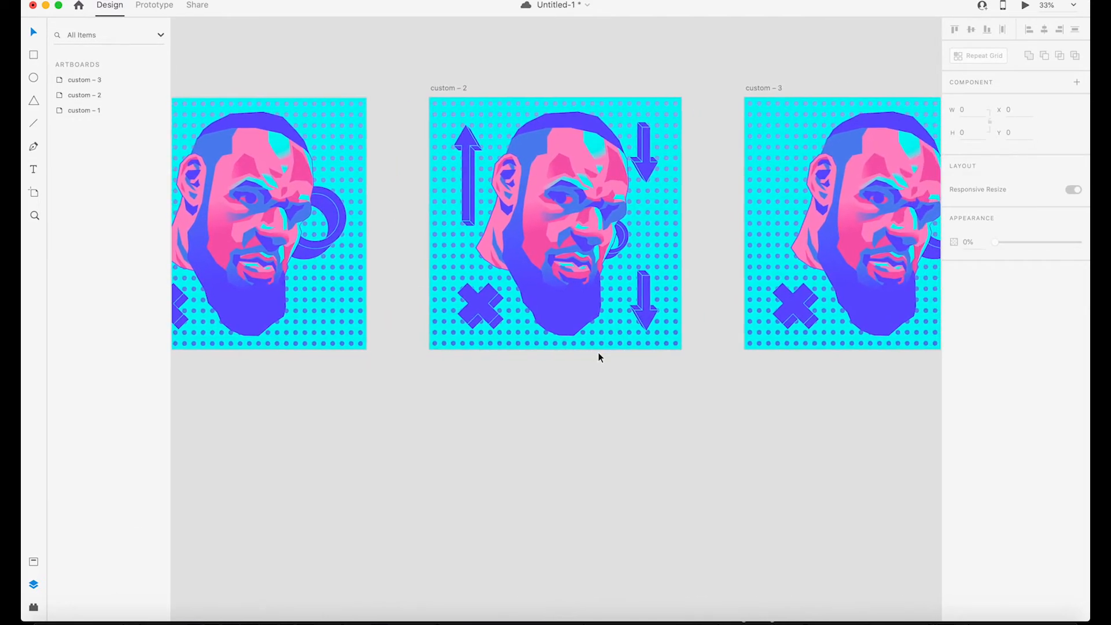
{"action": "scroll", "coordinate": [627, 358], "scroll_direction": "right", "scroll_amount": 1}
{"action": "scroll", "coordinate": [627, 359], "scroll_direction": "left", "scroll_amount": 1}
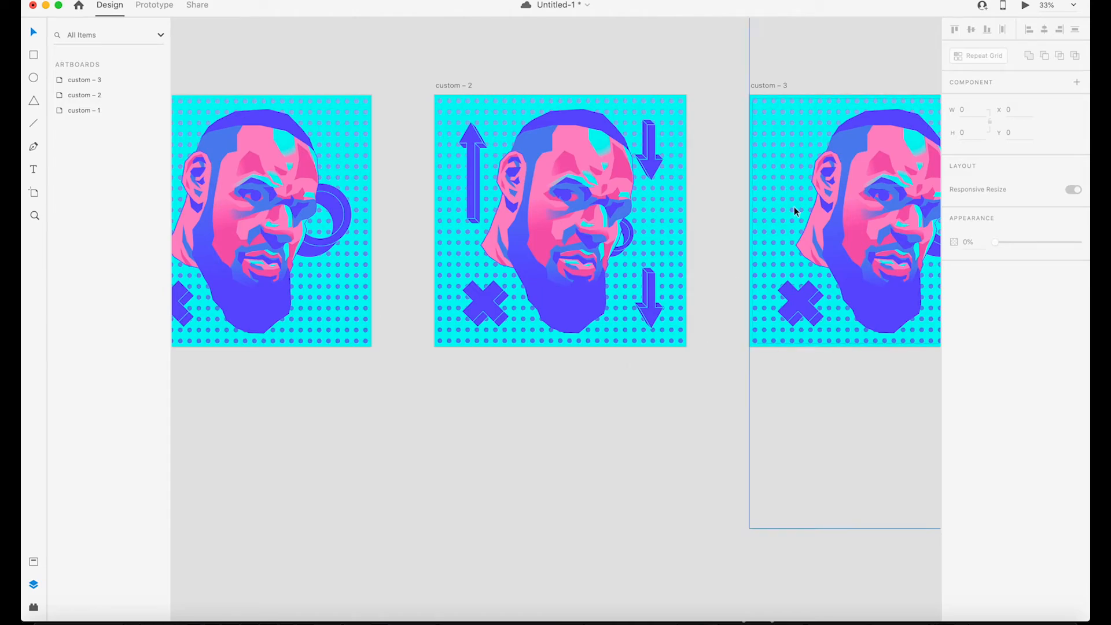
{"action": "double_click", "coordinate": [883, 199]}
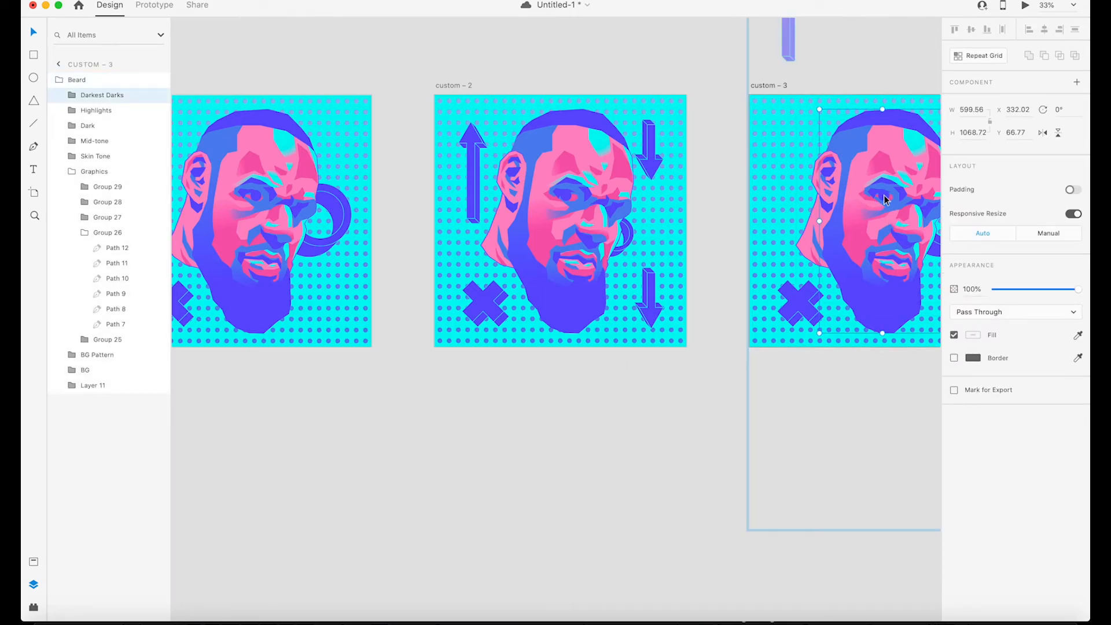
{"action": "double_click", "coordinate": [884, 199]}
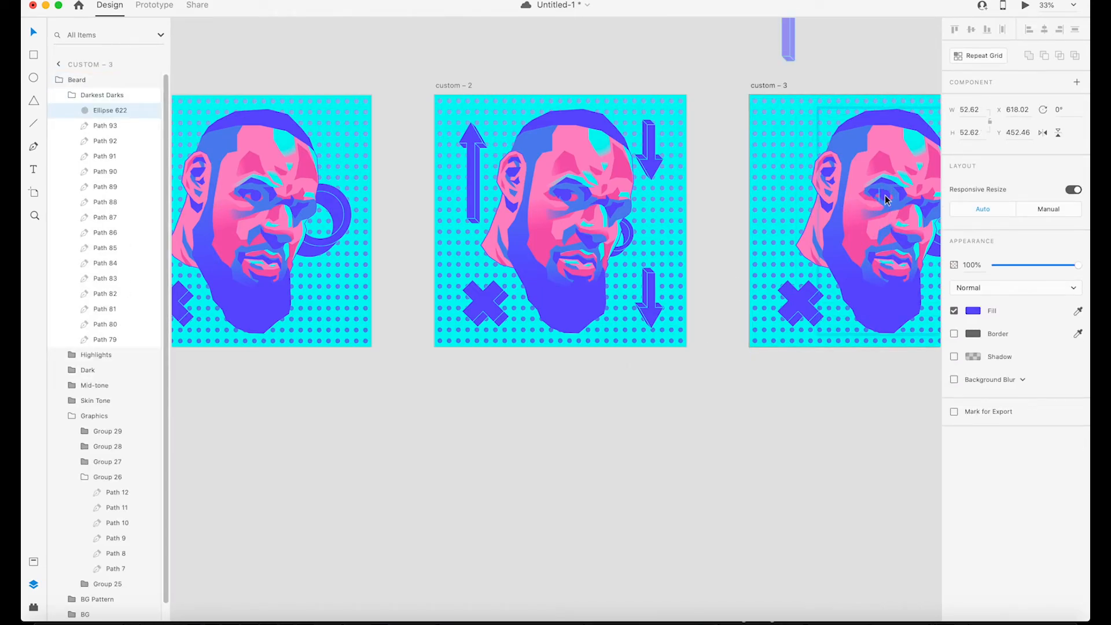
{"action": "left_click", "coordinate": [843, 375]}
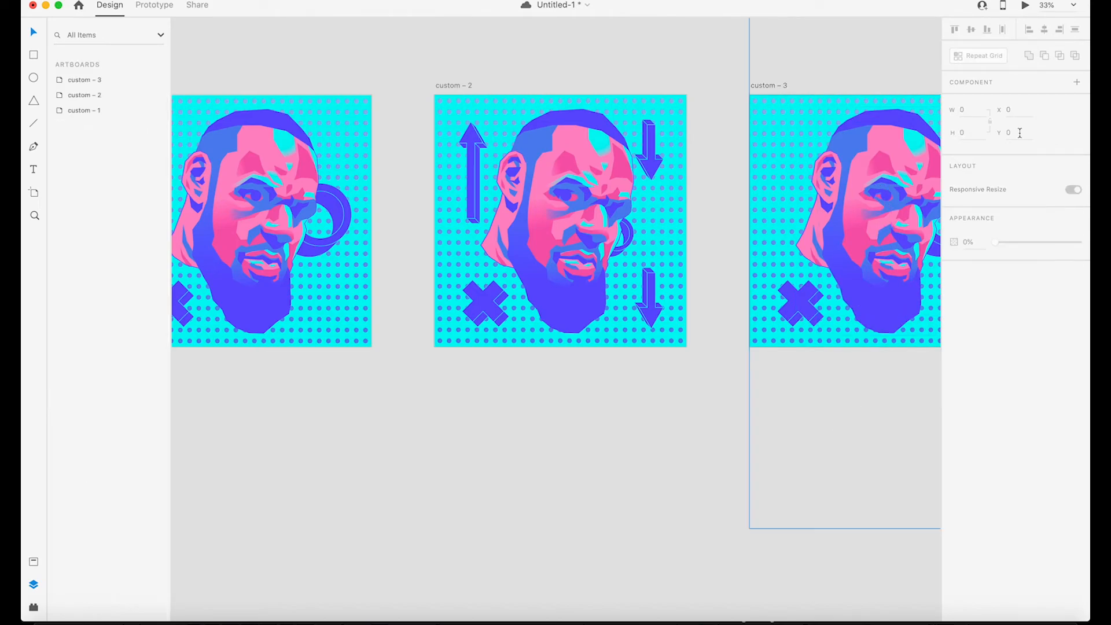
Preview the loop to check the pupil movement, close the preview, and look over the three artboards
{"action": "left_click", "coordinate": [1023, 7]}
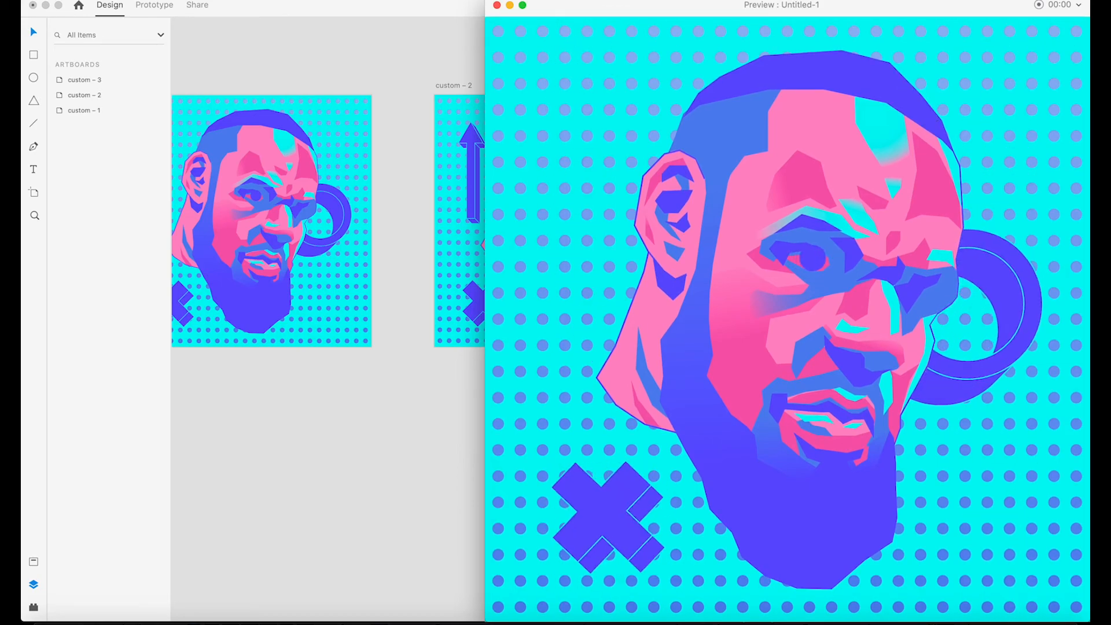
{"action": "left_click", "coordinate": [497, 5]}
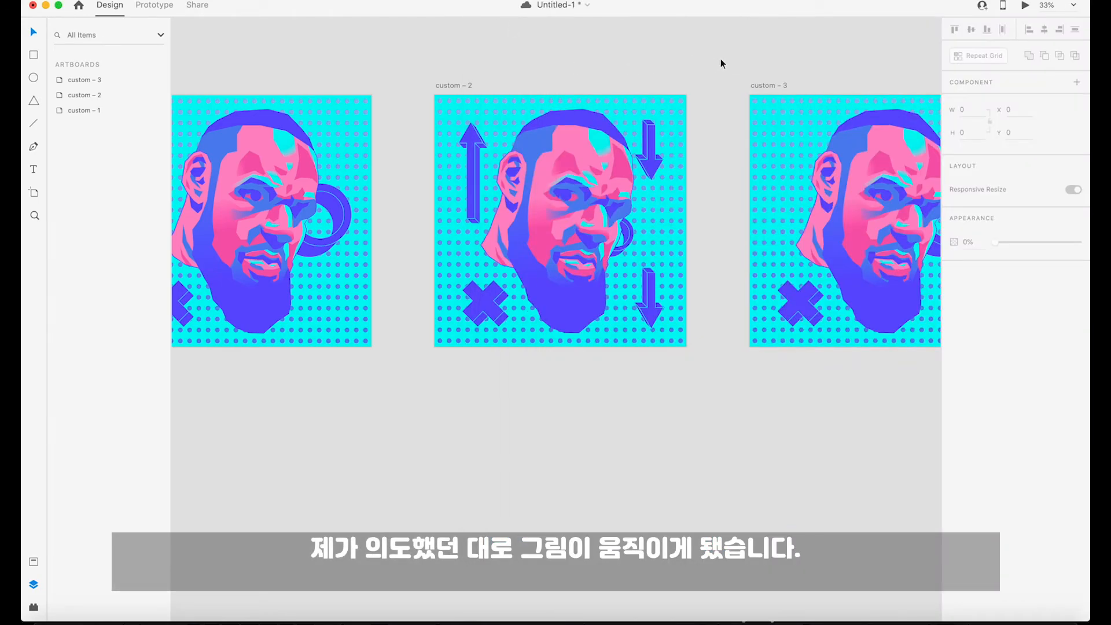
{"action": "scroll", "coordinate": [768, 201], "scroll_direction": "right", "scroll_amount": 6}
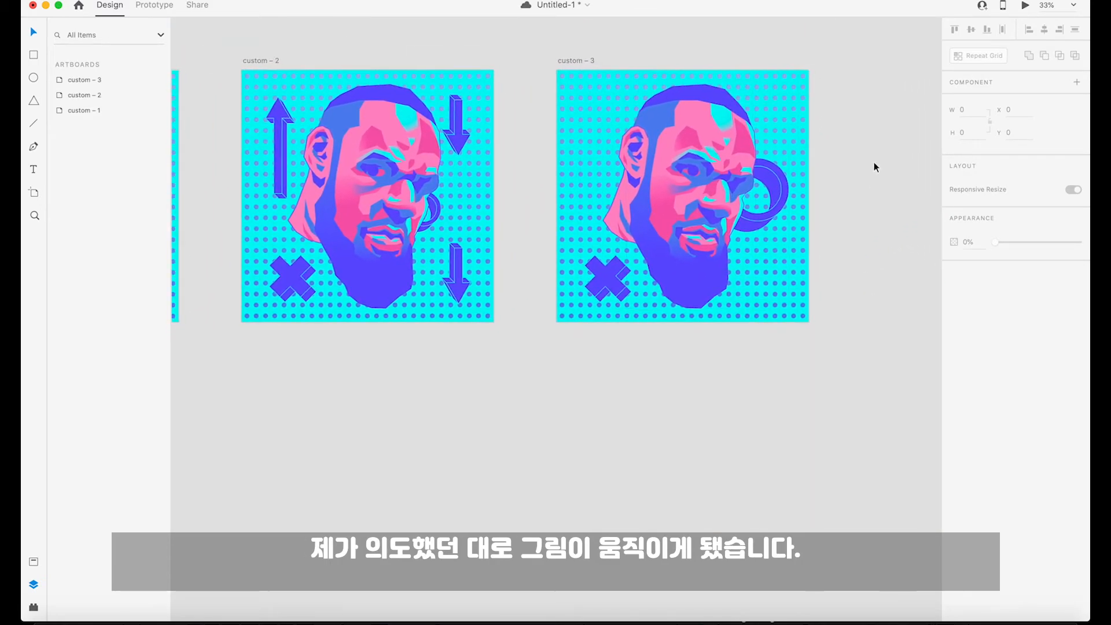
{"action": "scroll", "coordinate": [873, 167], "scroll_direction": "left", "scroll_amount": 10}
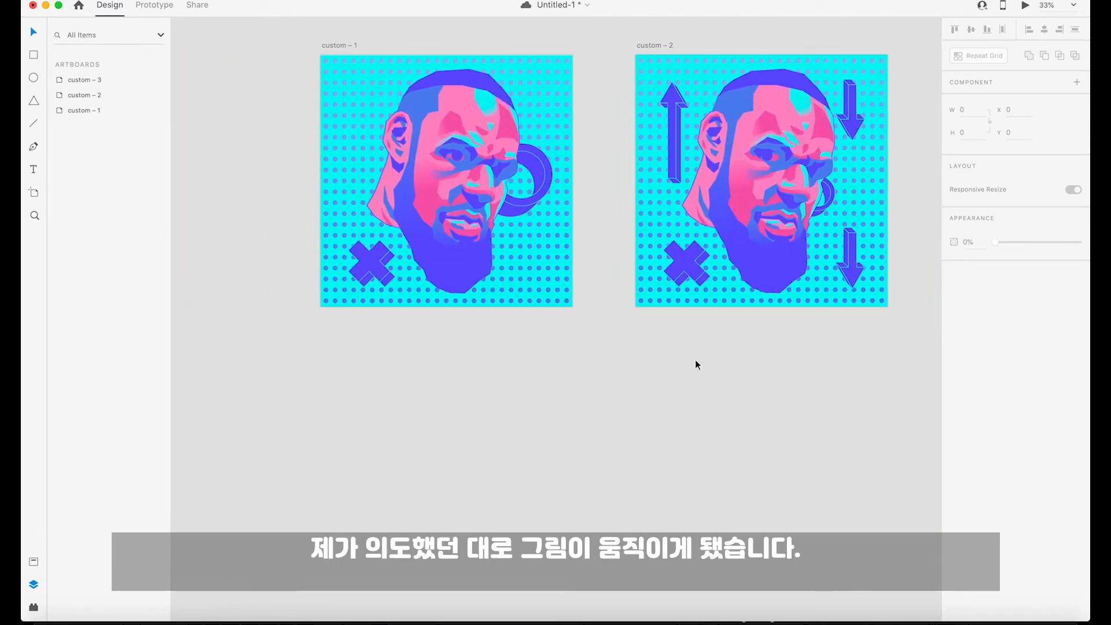
{"action": "scroll", "coordinate": [695, 363], "scroll_direction": "right", "scroll_amount": 2}
{"action": "scroll", "coordinate": [695, 364], "scroll_direction": "up", "scroll_amount": 2}
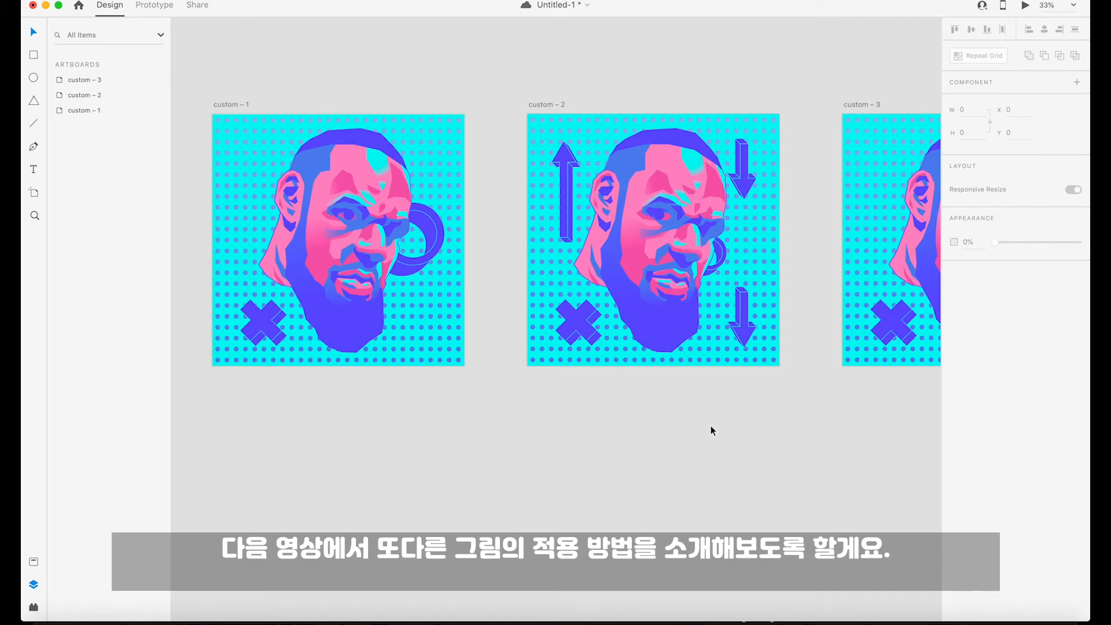
{"action": "scroll", "coordinate": [710, 426], "scroll_direction": "right", "scroll_amount": 5}
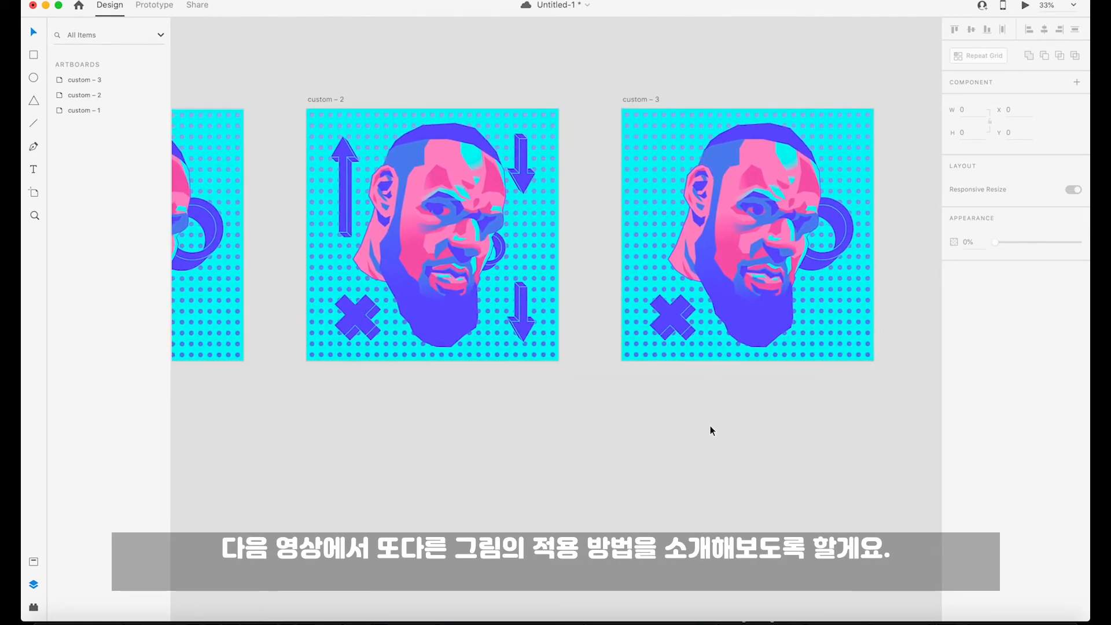
{"action": "scroll", "coordinate": [710, 427], "scroll_direction": "left", "scroll_amount": 1}
Play the finished loop in a smaller preview window placed over the middle of the canvas
{"action": "left_click", "coordinate": [1024, 7]}
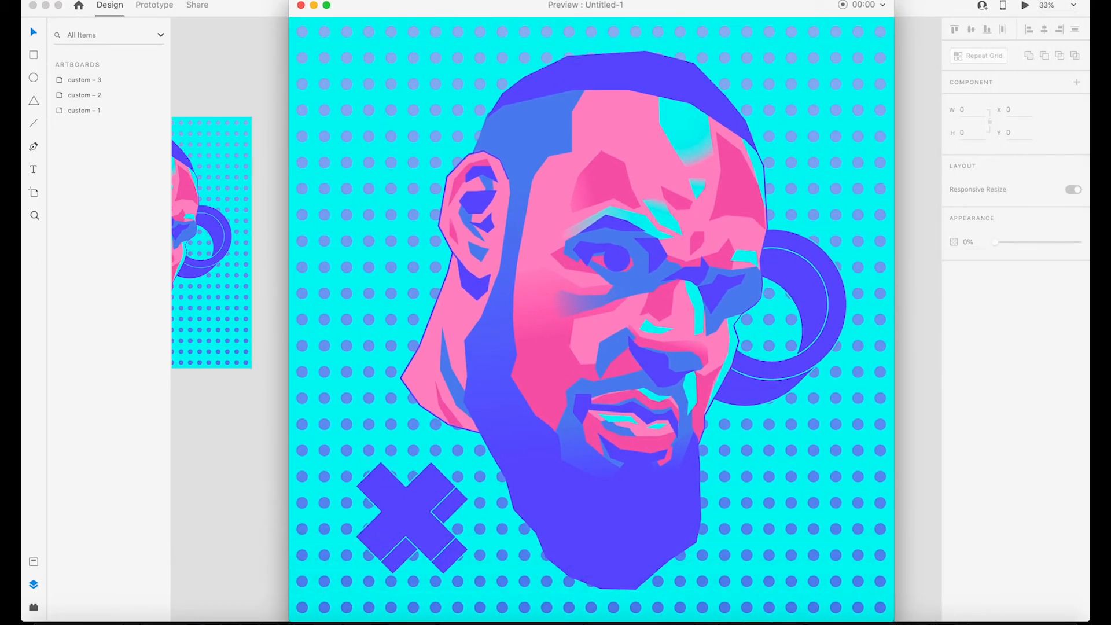
{"action": "left_click_drag", "start_coordinate": [891, 593], "coordinate": [739, 464]}
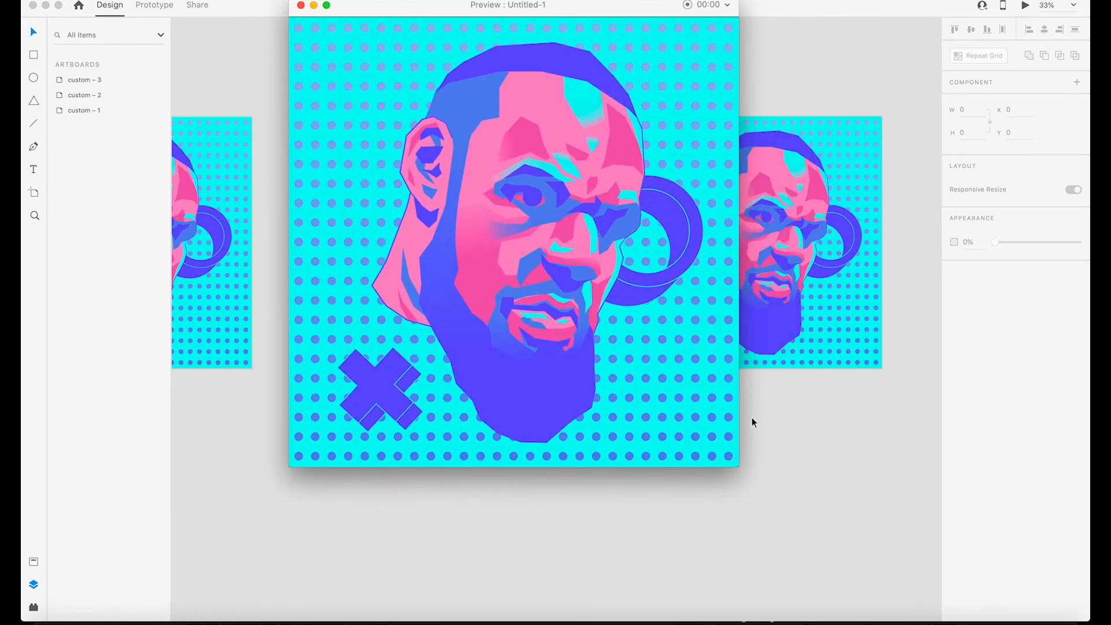
{"action": "left_click_drag", "start_coordinate": [603, 5], "coordinate": [657, 44]}
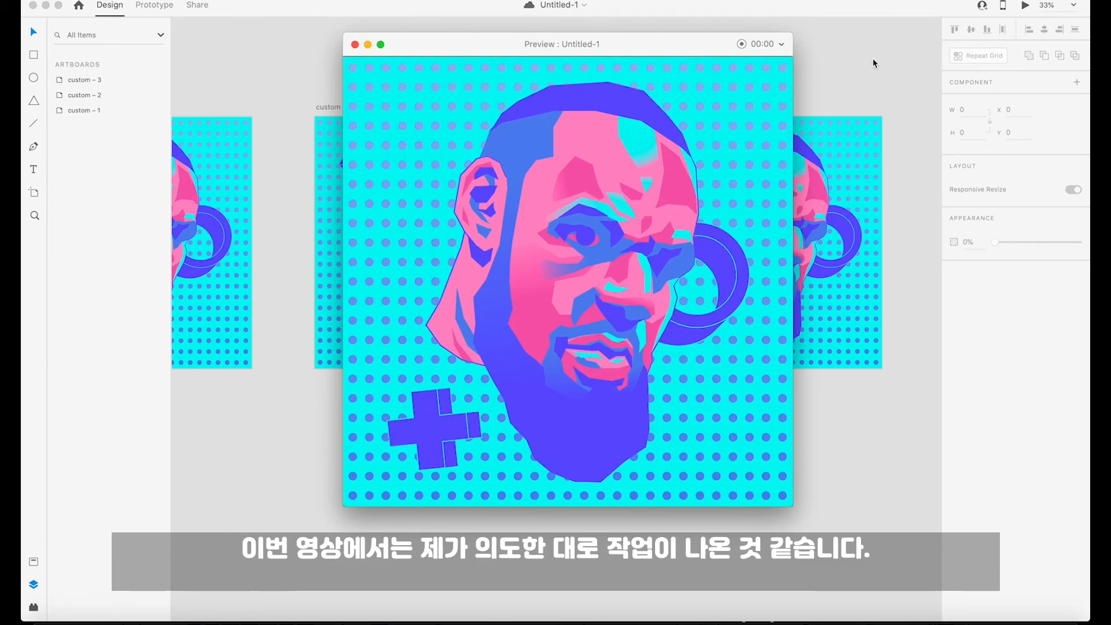
{"action": "left_click_drag", "start_coordinate": [635, 44], "coordinate": [633, 46]}
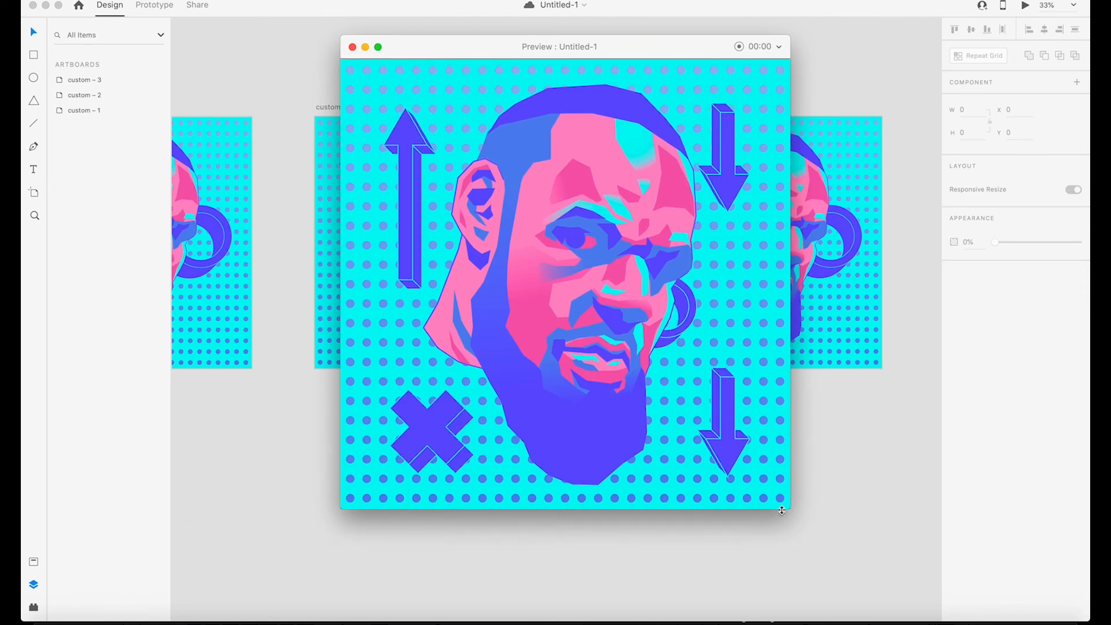
{"action": "left_click_drag", "start_coordinate": [787, 509], "coordinate": [790, 511]}
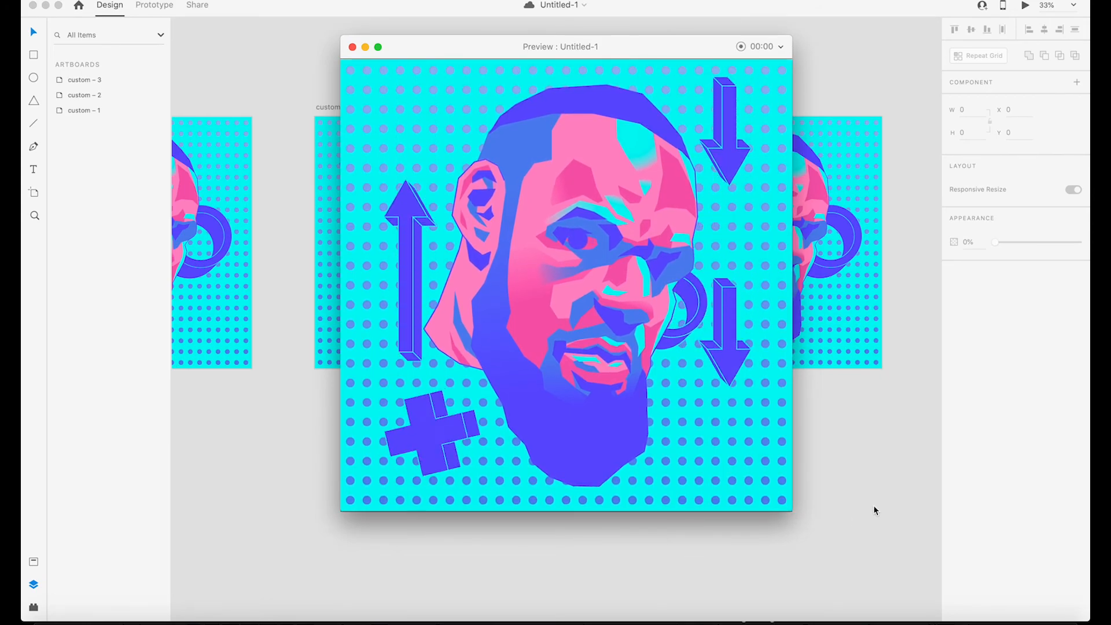
{"action": "left_click_drag", "start_coordinate": [790, 509], "coordinate": [801, 520]}
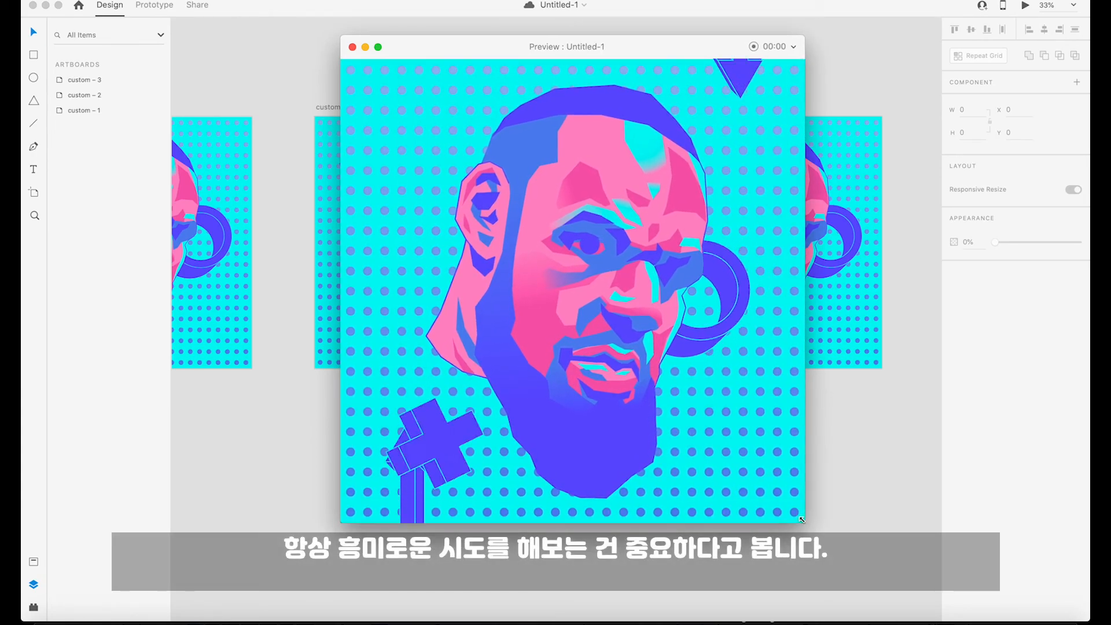